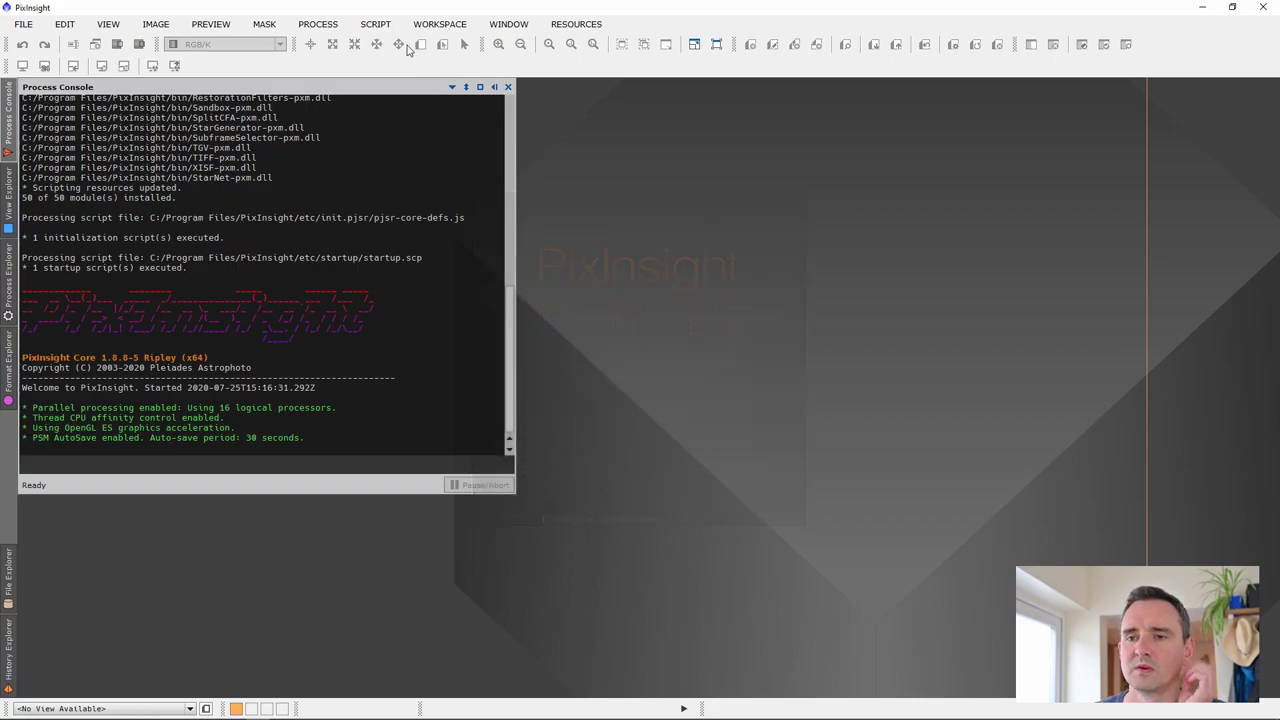
Launch the BatchPreprocessing script from the Script > Batch Processing menu
{"action": "left_click", "coordinate": [376, 24]}
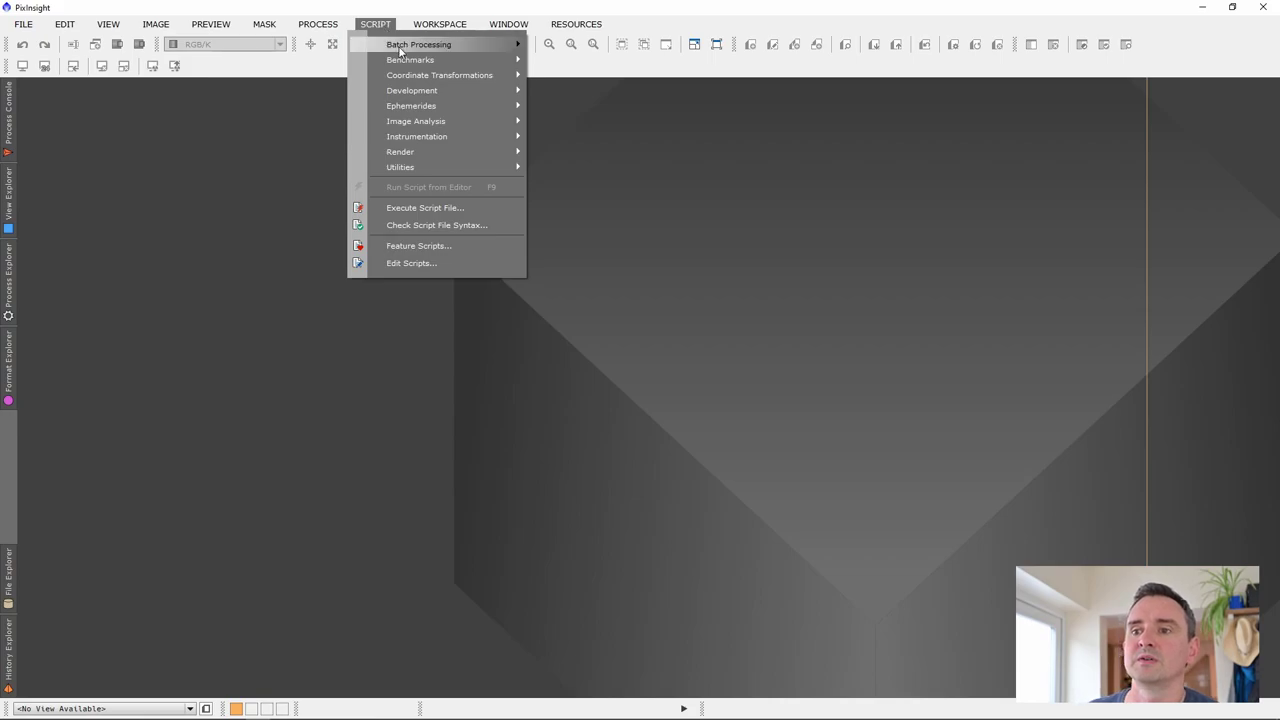
{"action": "mouse_move", "coordinate": [400, 50]}
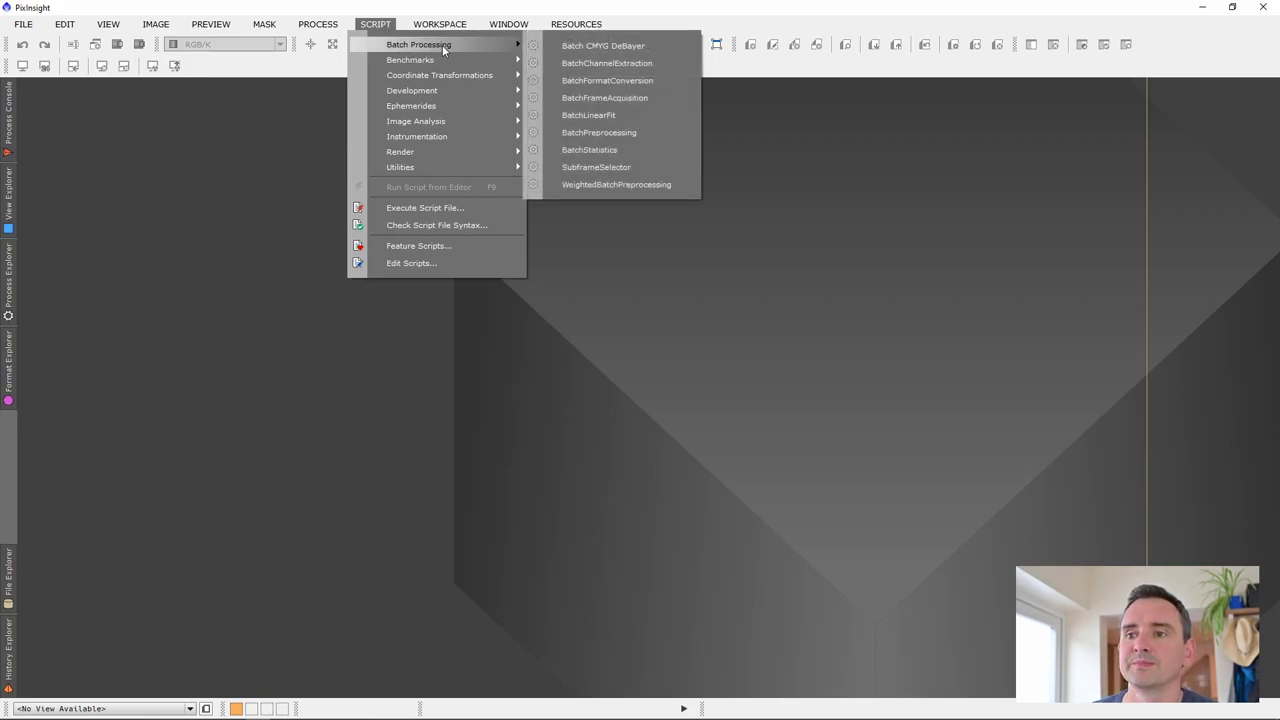
{"action": "left_click", "coordinate": [590, 134]}
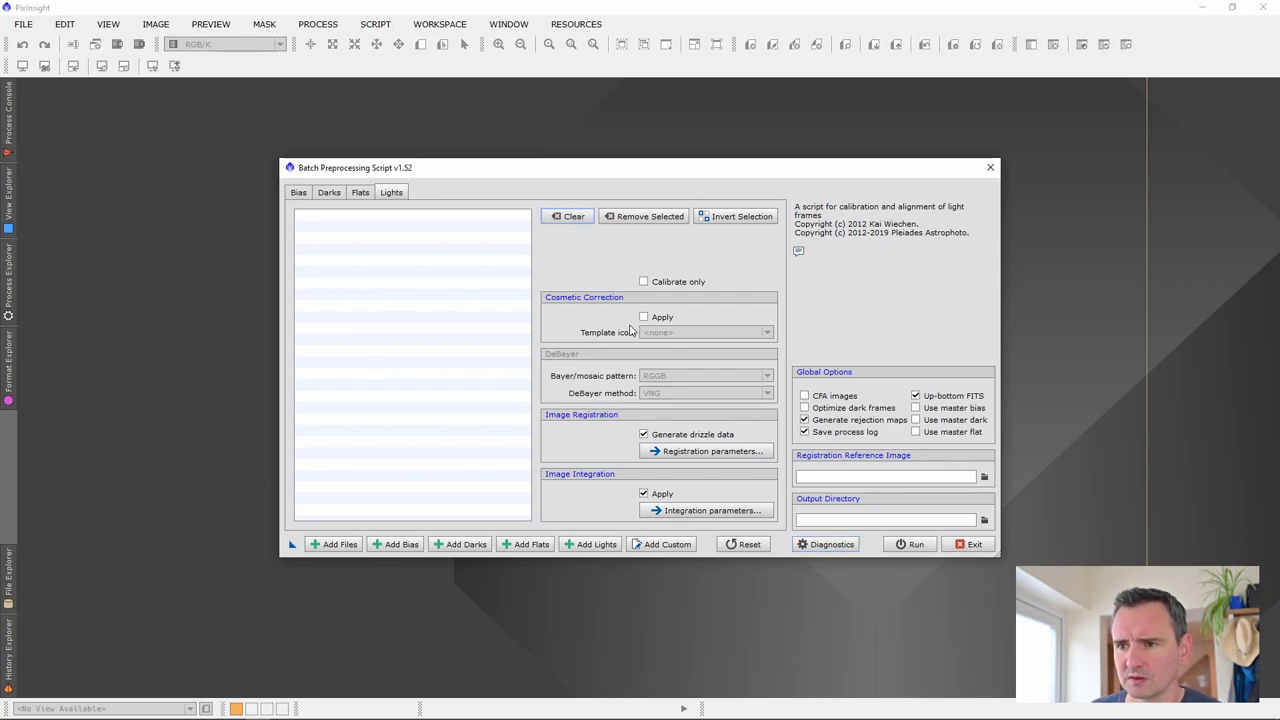
Add all 24 Ha frames from the Ha folder as light frames
{"action": "left_click", "coordinate": [596, 546]}
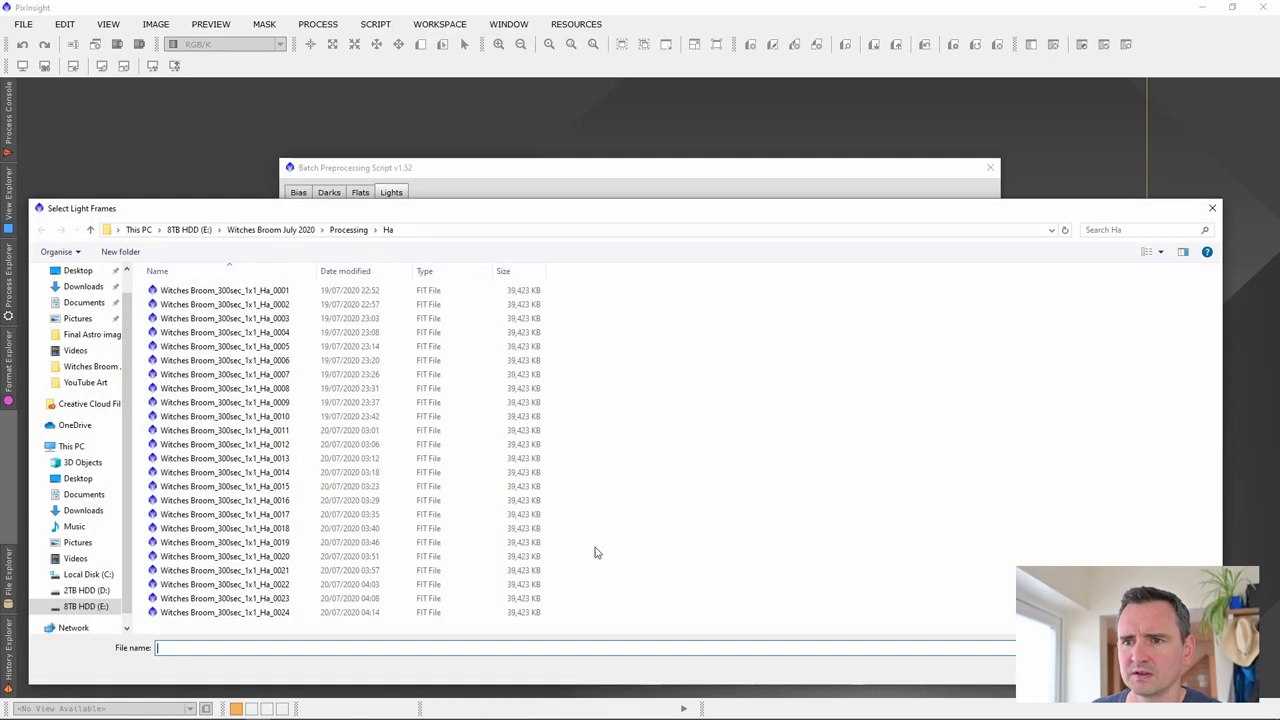
{"action": "left_click", "coordinate": [348, 230]}
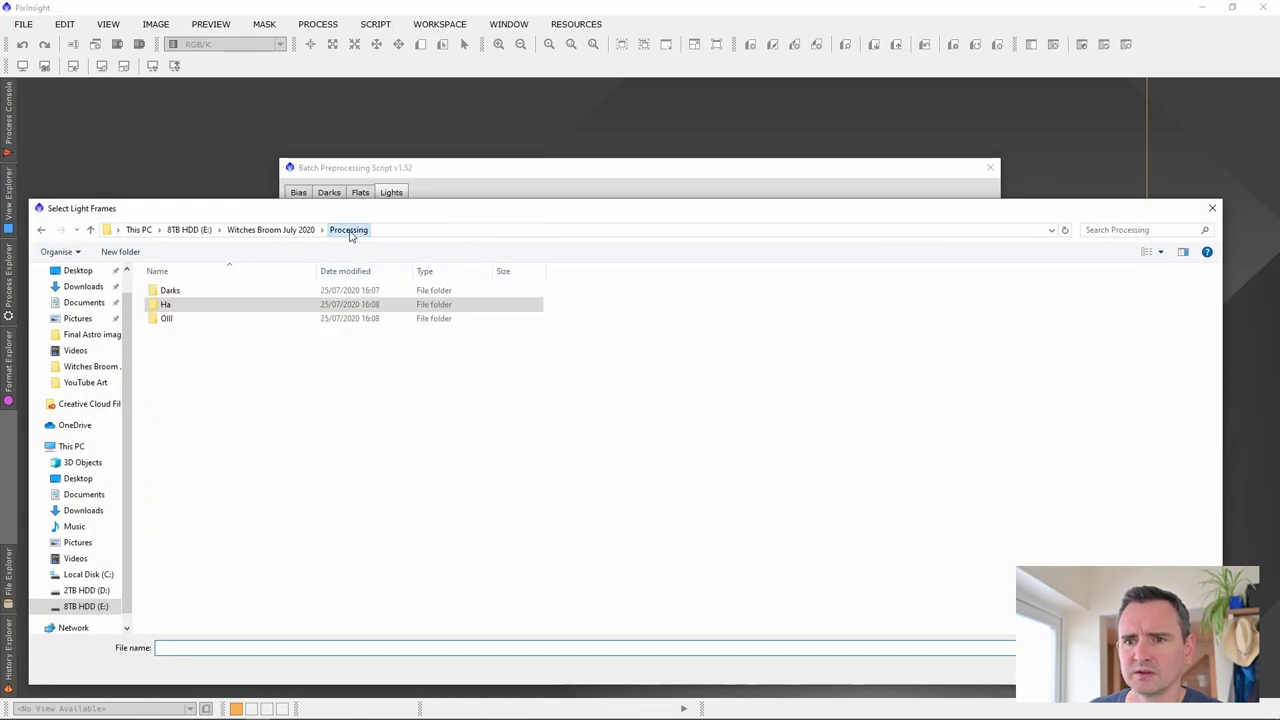
{"action": "double_click", "coordinate": [160, 305]}
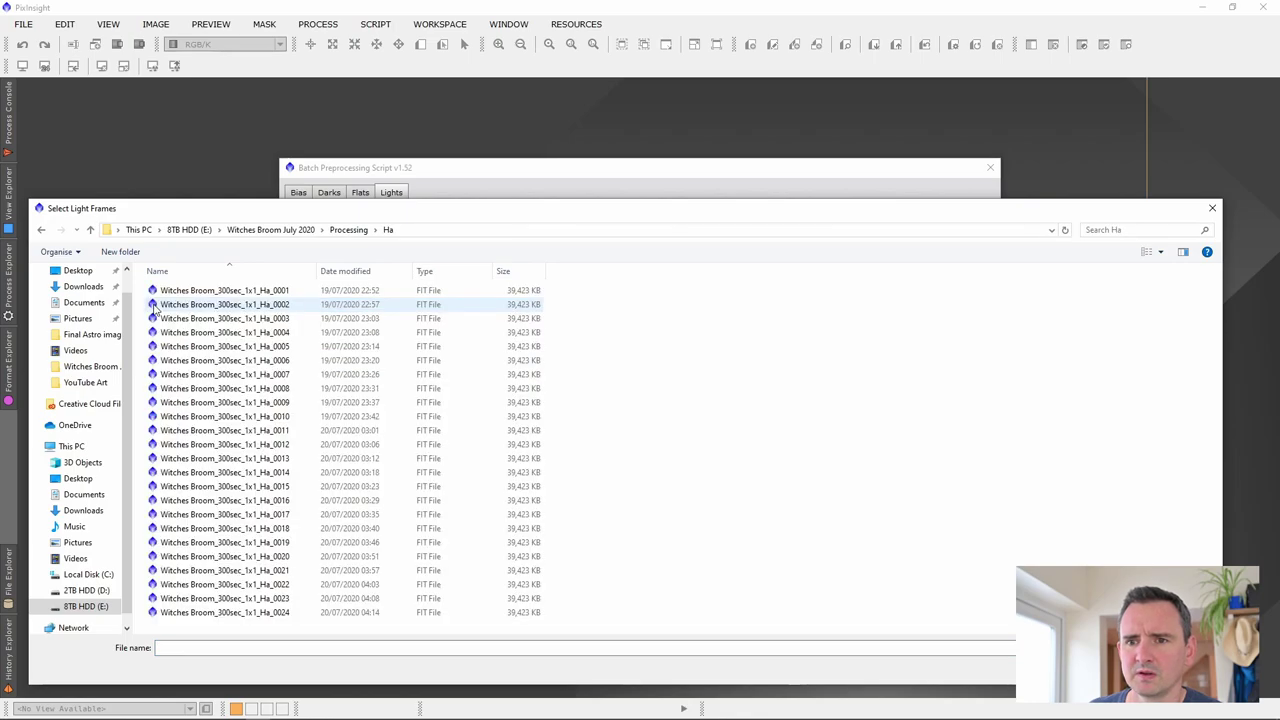
{"action": "left_click", "coordinate": [205, 291]}
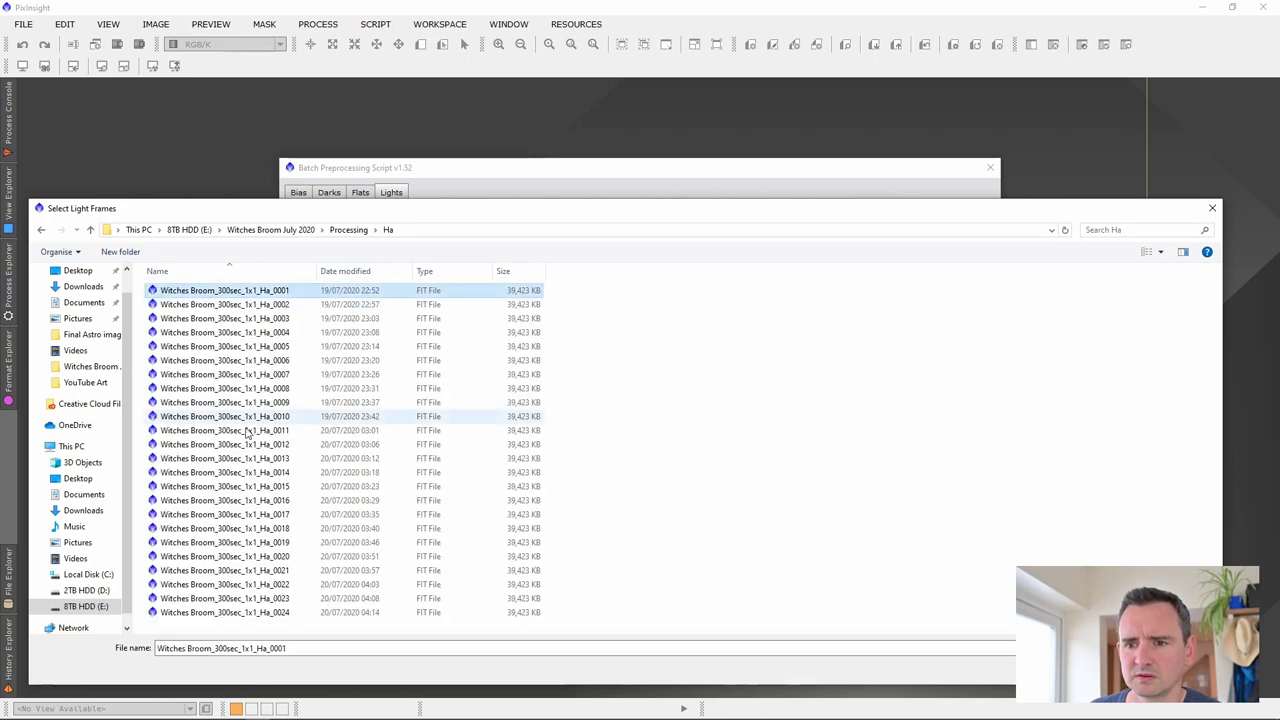
{"action": "left_click", "coordinate": [245, 612], "text": "shift"}
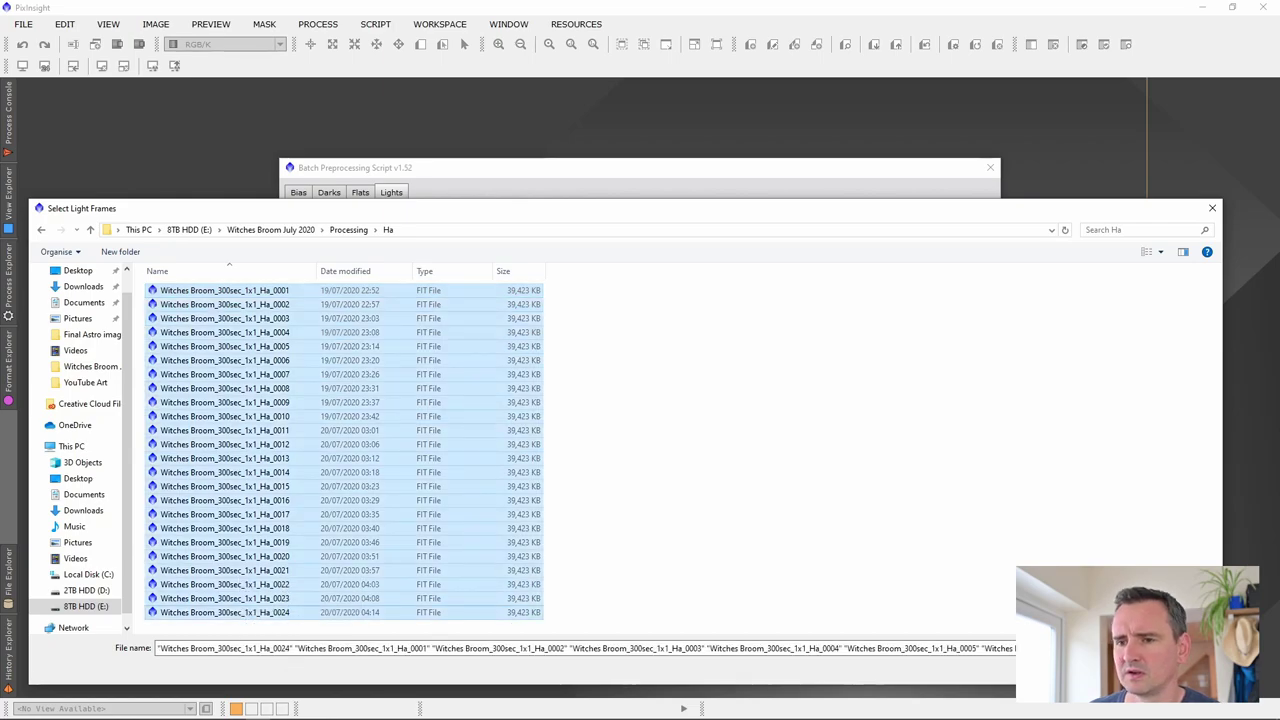
{"action": "key", "text": "Return"}
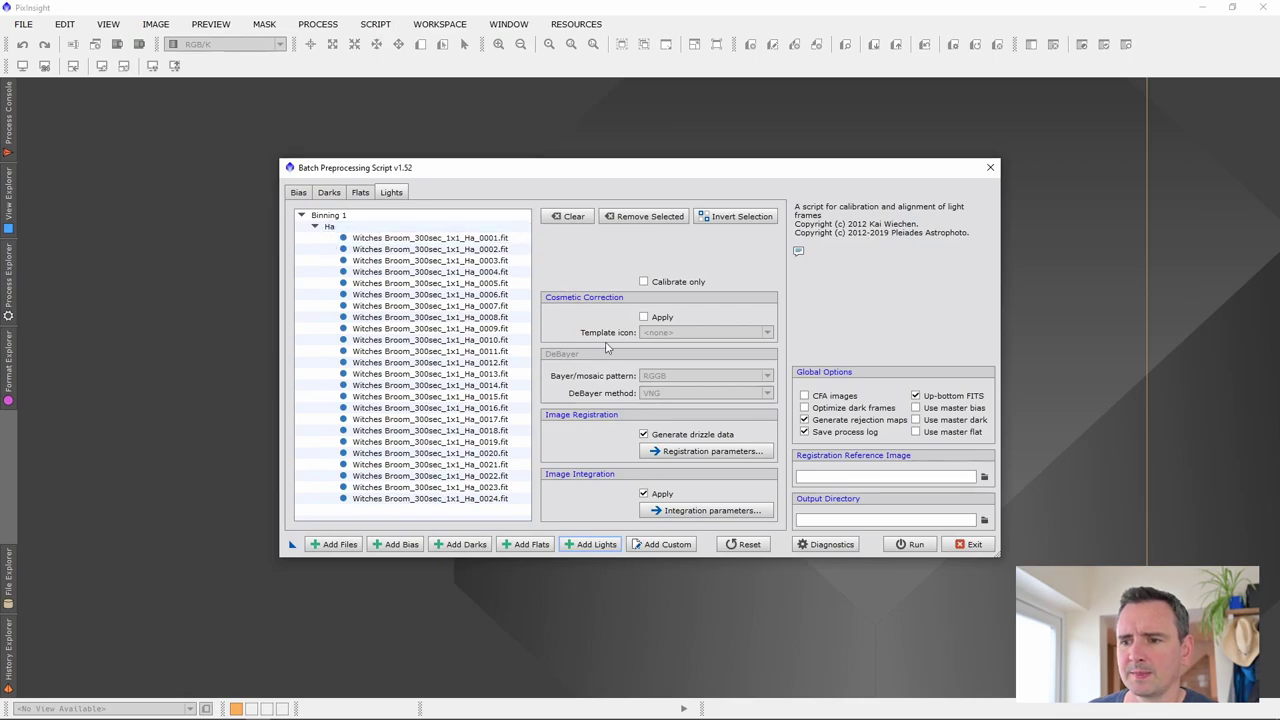
Add the OIII frames through OIII_0030 from the OIII folder as light frames
{"action": "left_click", "coordinate": [587, 546]}
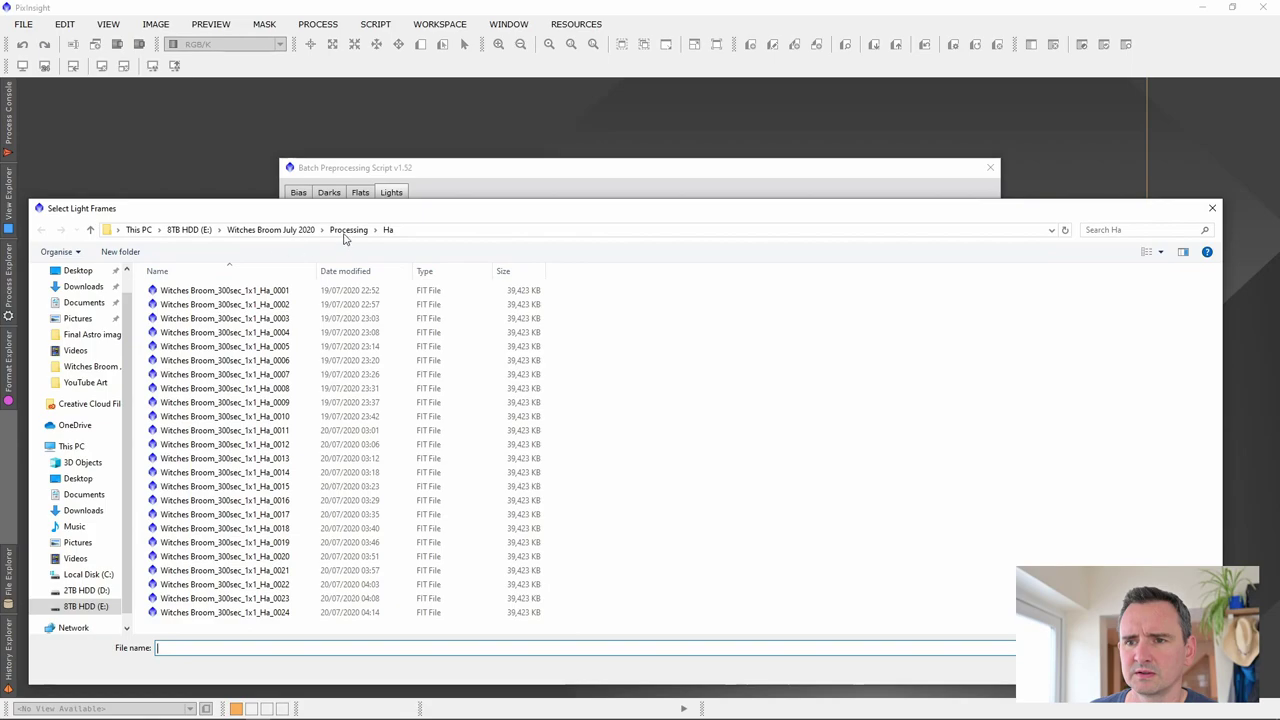
{"action": "left_click", "coordinate": [348, 230]}
{"action": "double_click", "coordinate": [168, 319]}
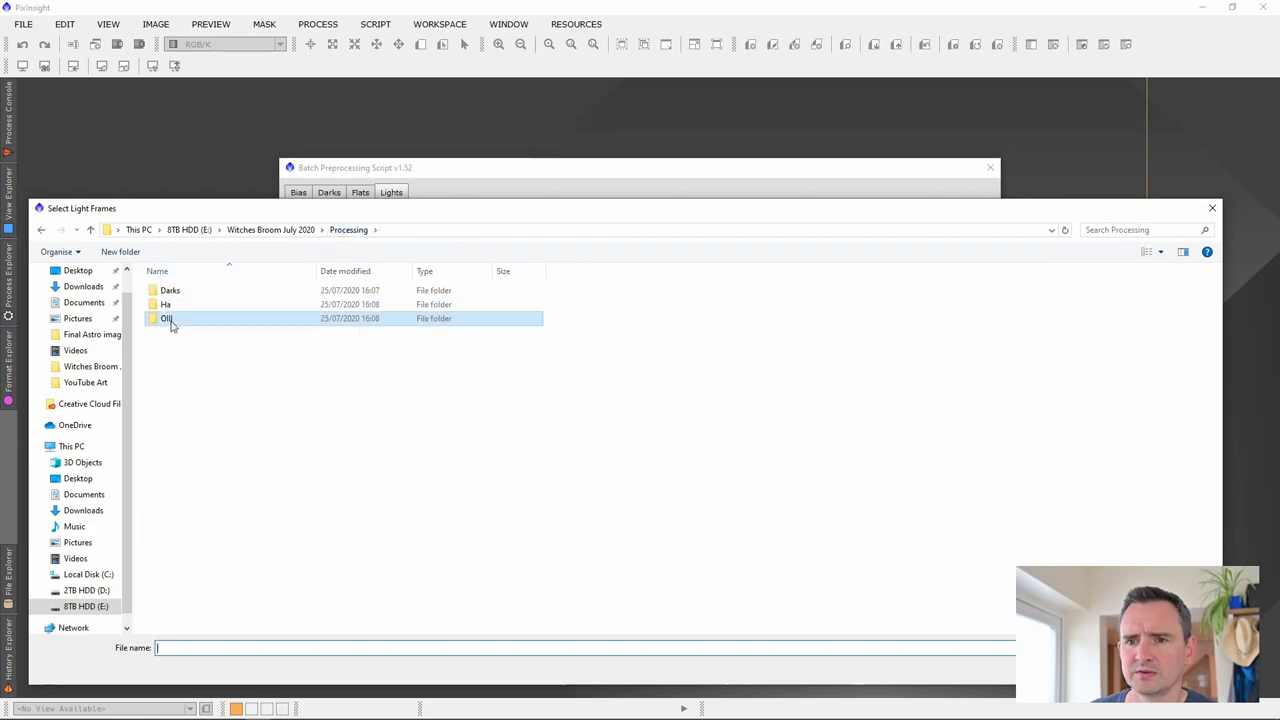
{"action": "left_click", "coordinate": [207, 291]}
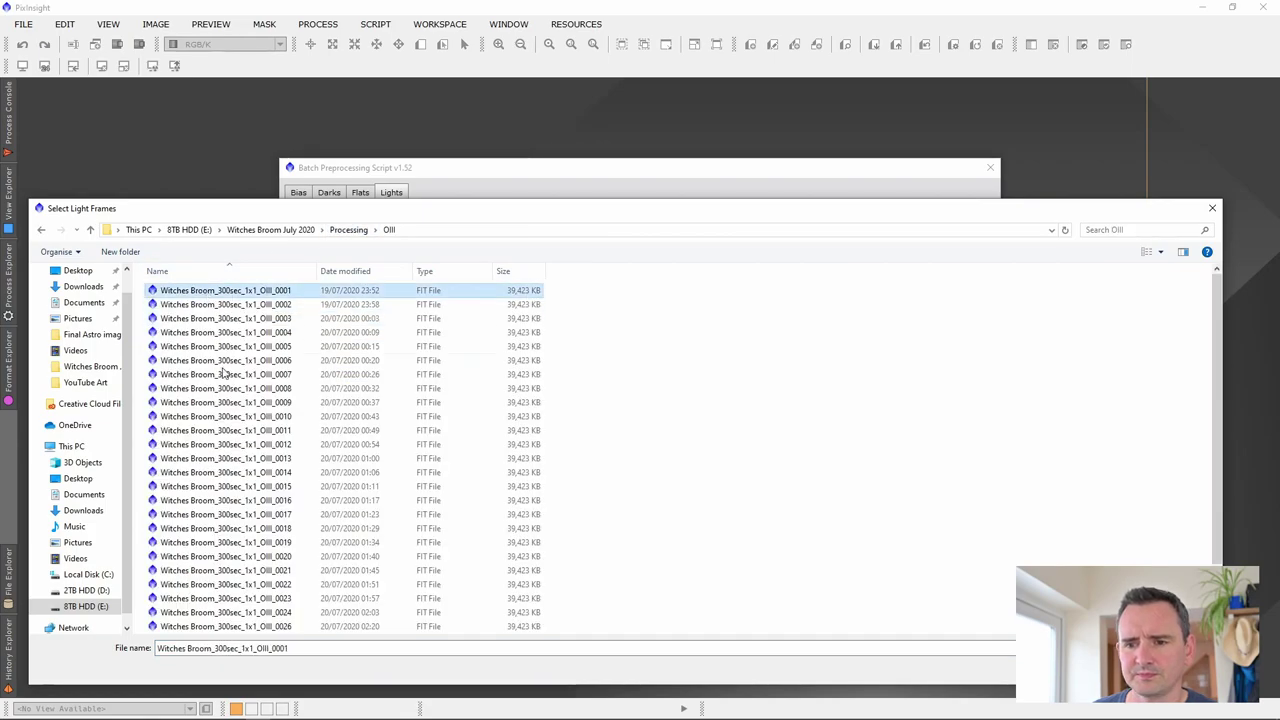
{"action": "scroll", "coordinate": [211, 600], "scroll_direction": "down", "scroll_amount": 2}
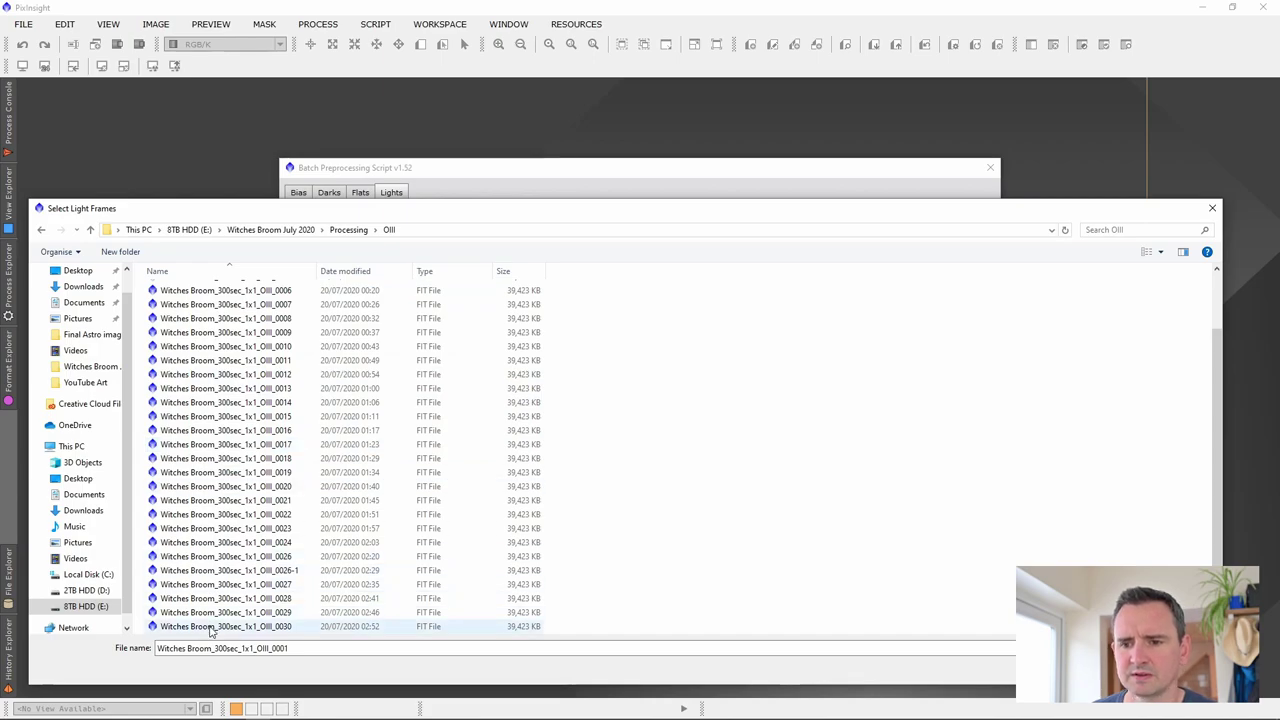
{"action": "left_click", "coordinate": [211, 627], "text": "shift"}
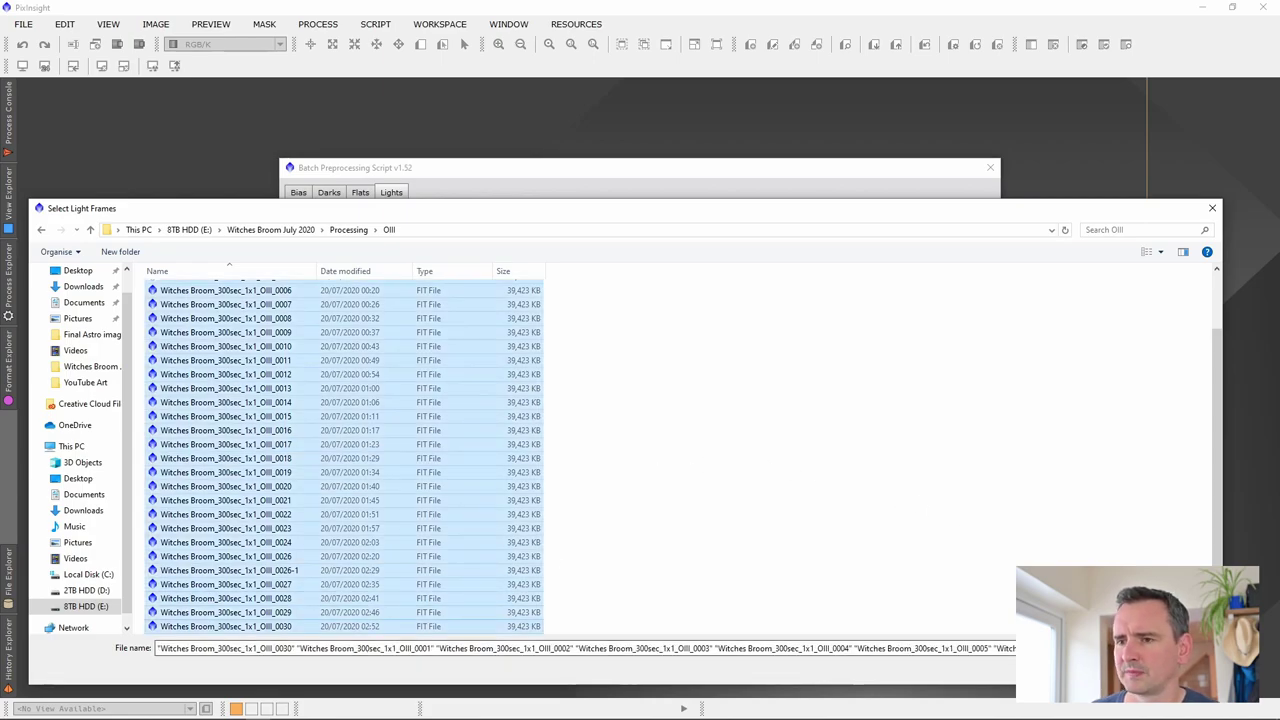
{"action": "key", "text": "Return"}
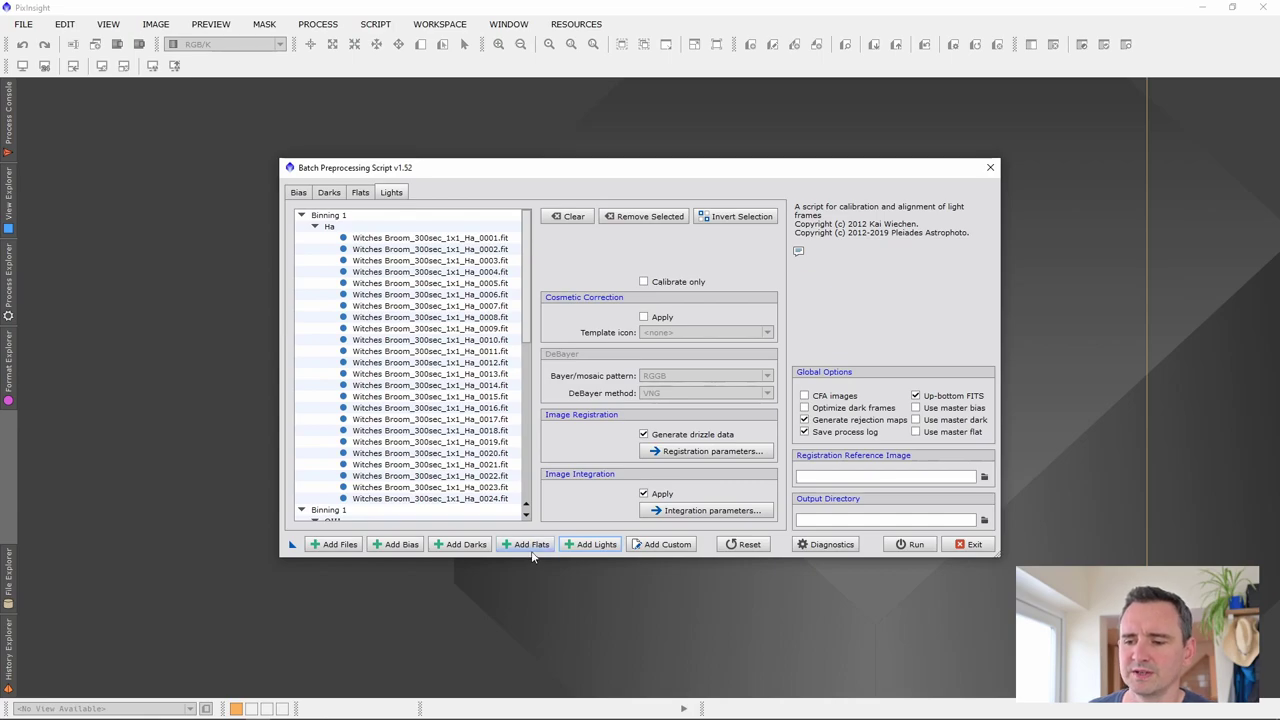
Skip flats and add the 24 M101_300sec_1x1_Ha darks from the Darks folder
{"action": "left_click", "coordinate": [532, 545]}
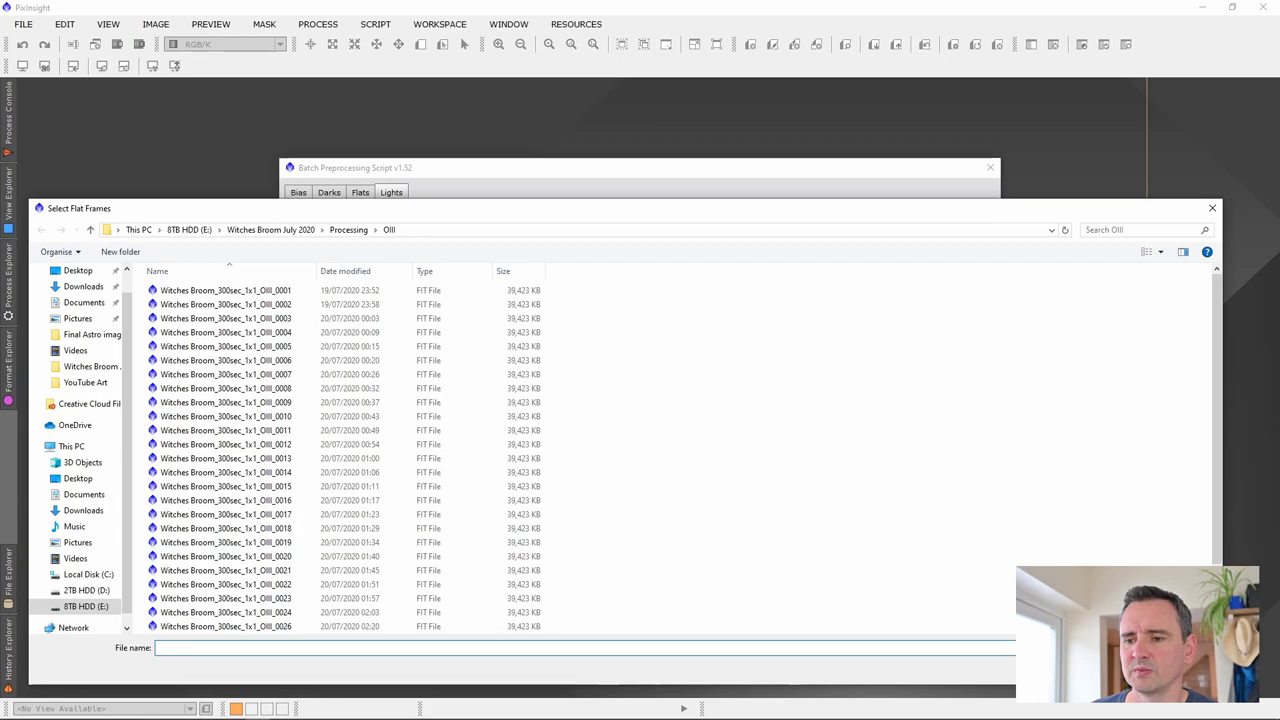
{"action": "key", "text": "Escape"}
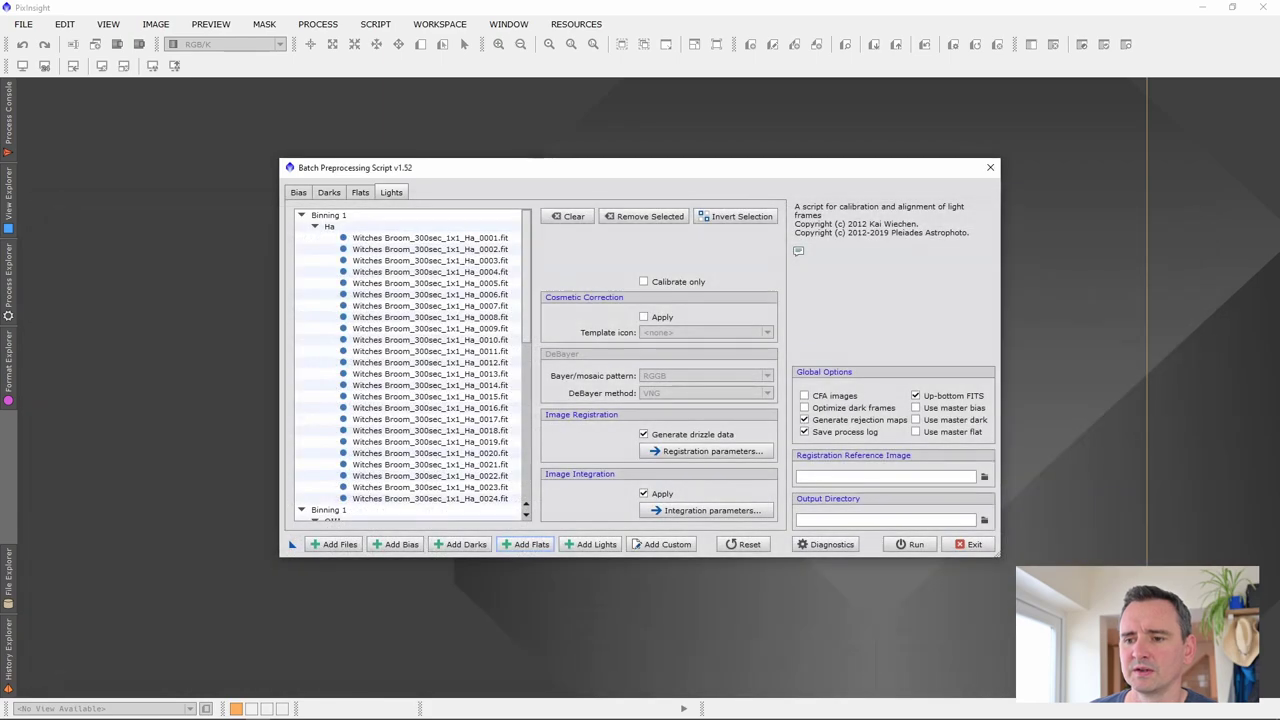
{"action": "left_click", "coordinate": [462, 545]}
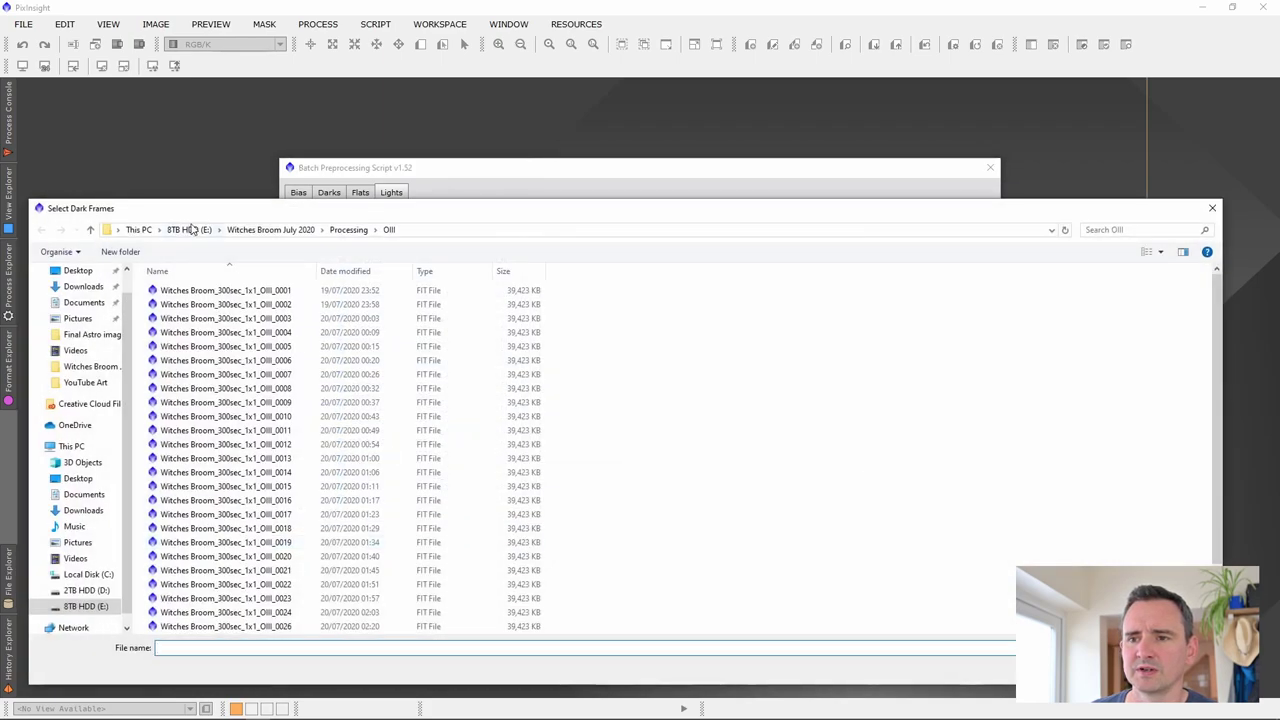
{"action": "left_click", "coordinate": [348, 230]}
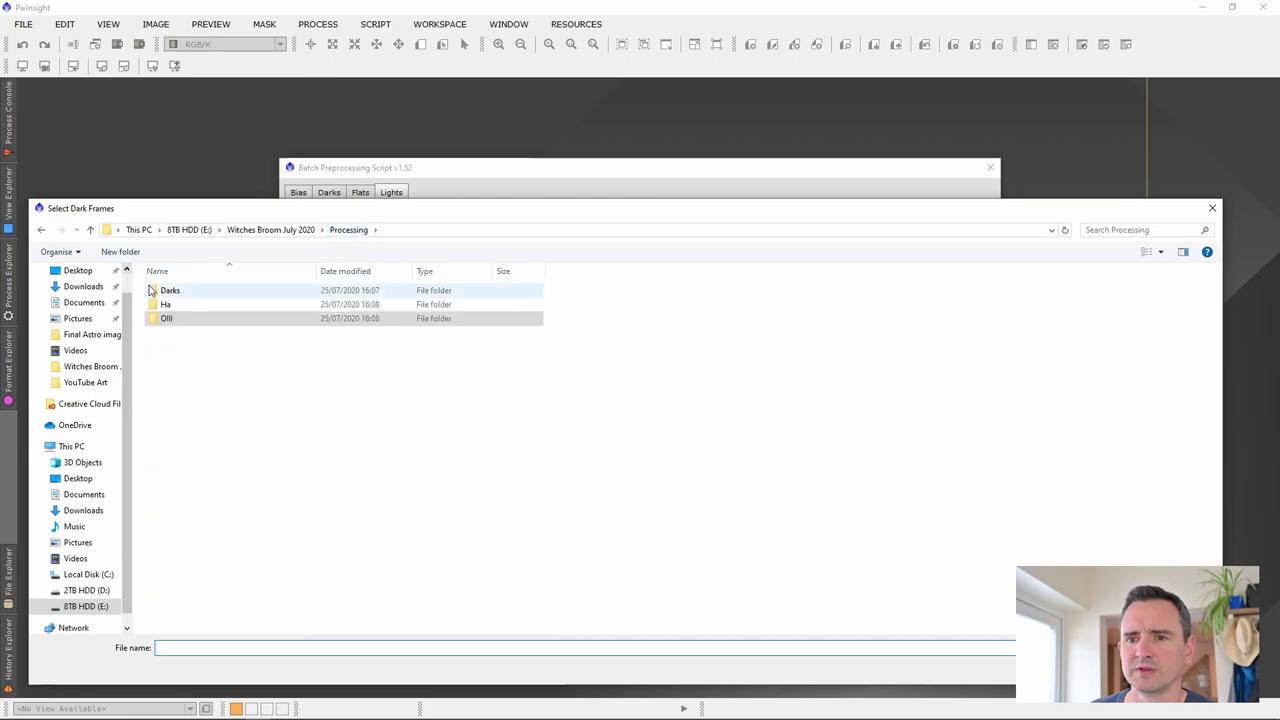
{"action": "double_click", "coordinate": [152, 290]}
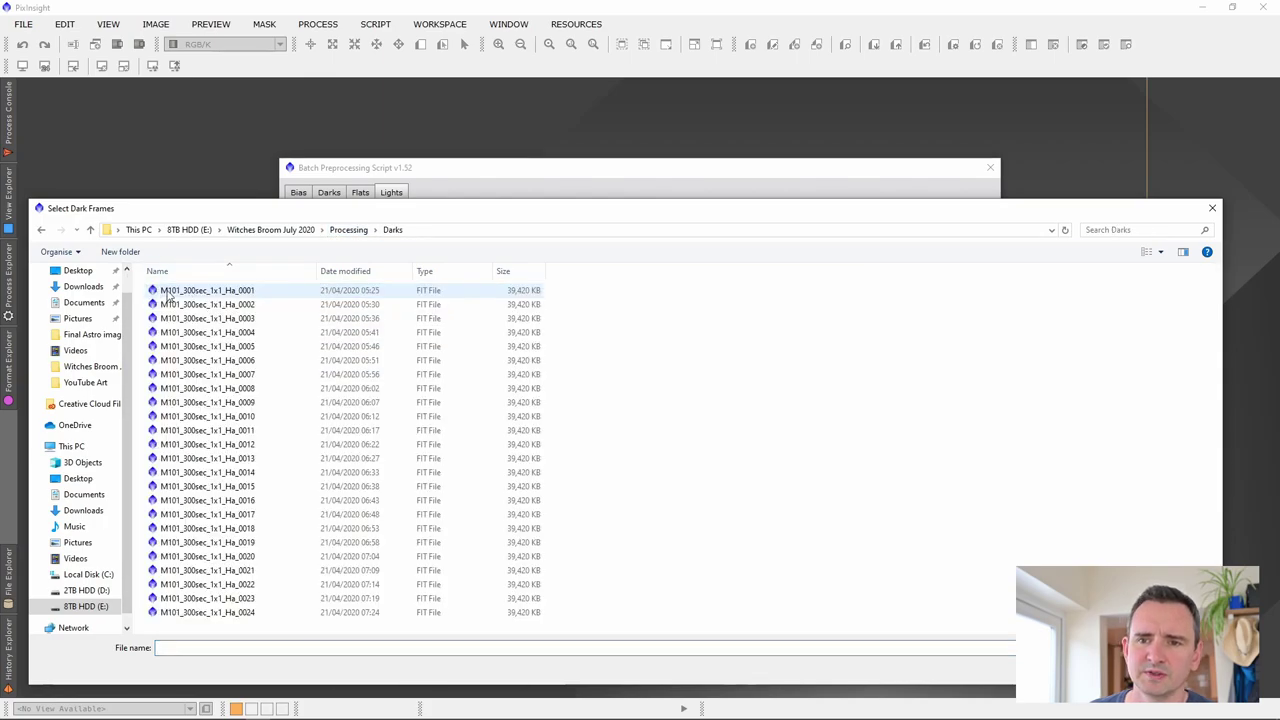
{"action": "left_click", "coordinate": [176, 293]}
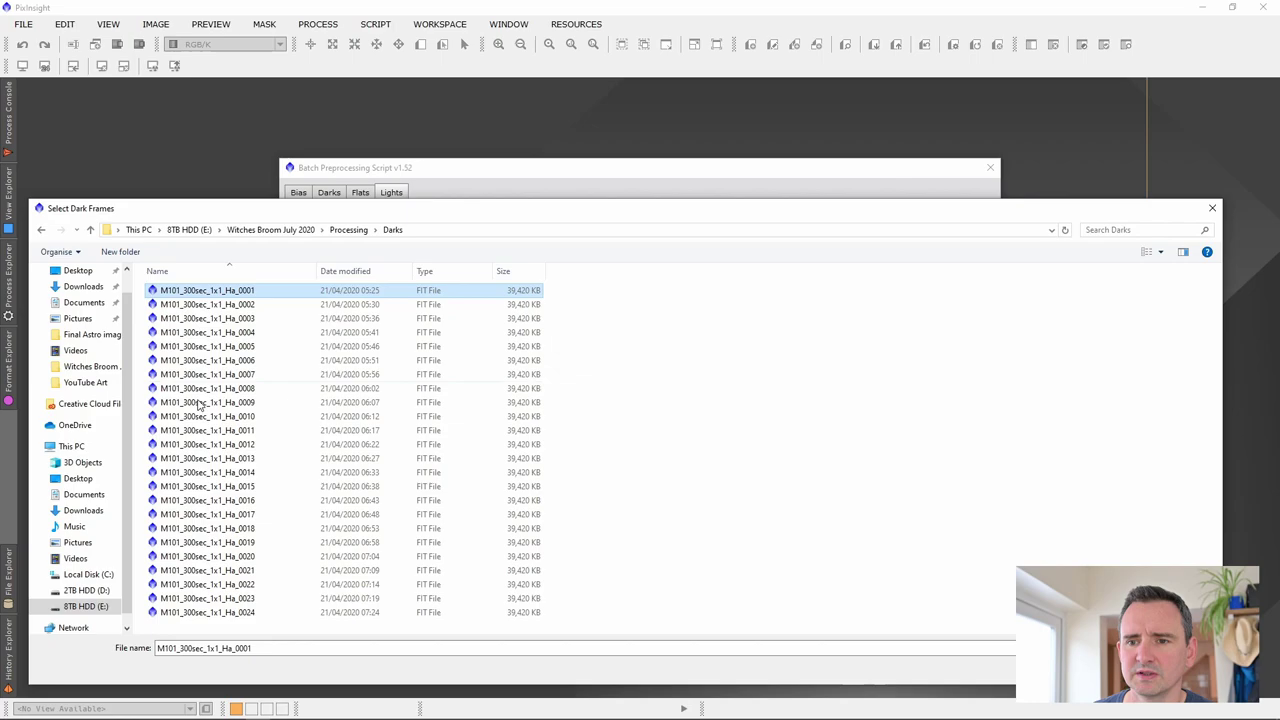
{"action": "left_click", "coordinate": [183, 617], "text": "shift"}
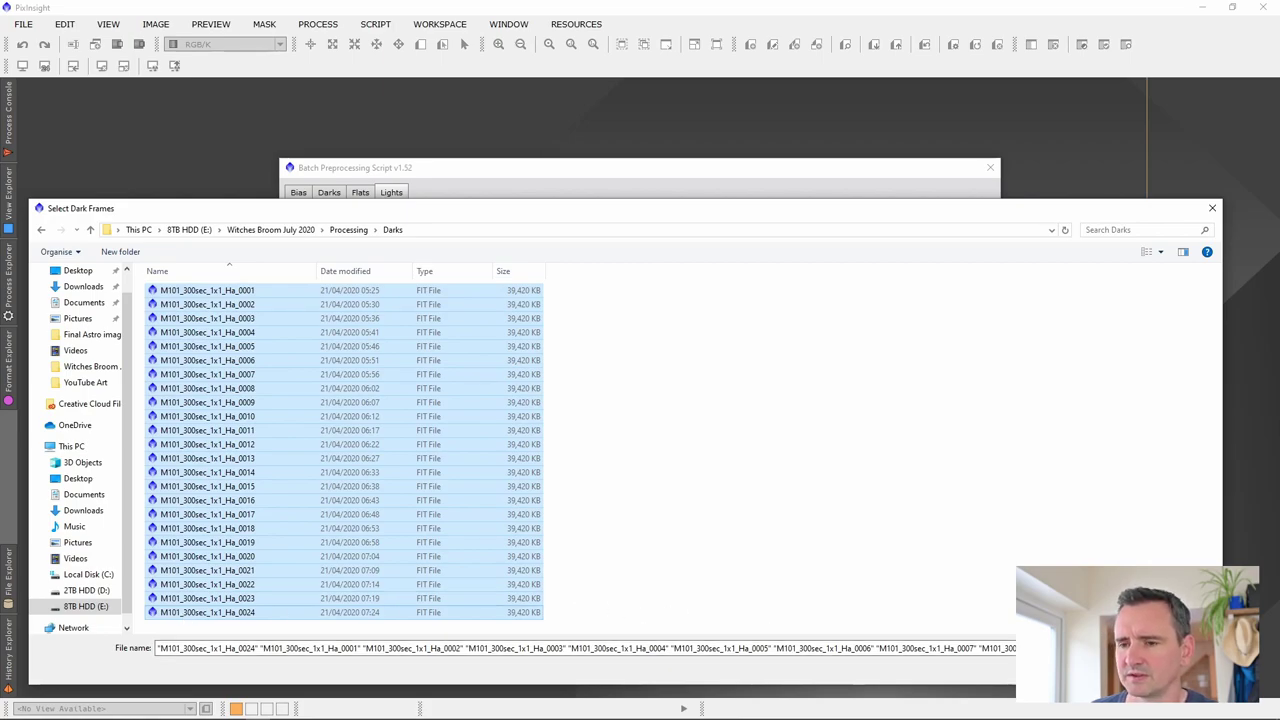
{"action": "key", "text": "Return"}
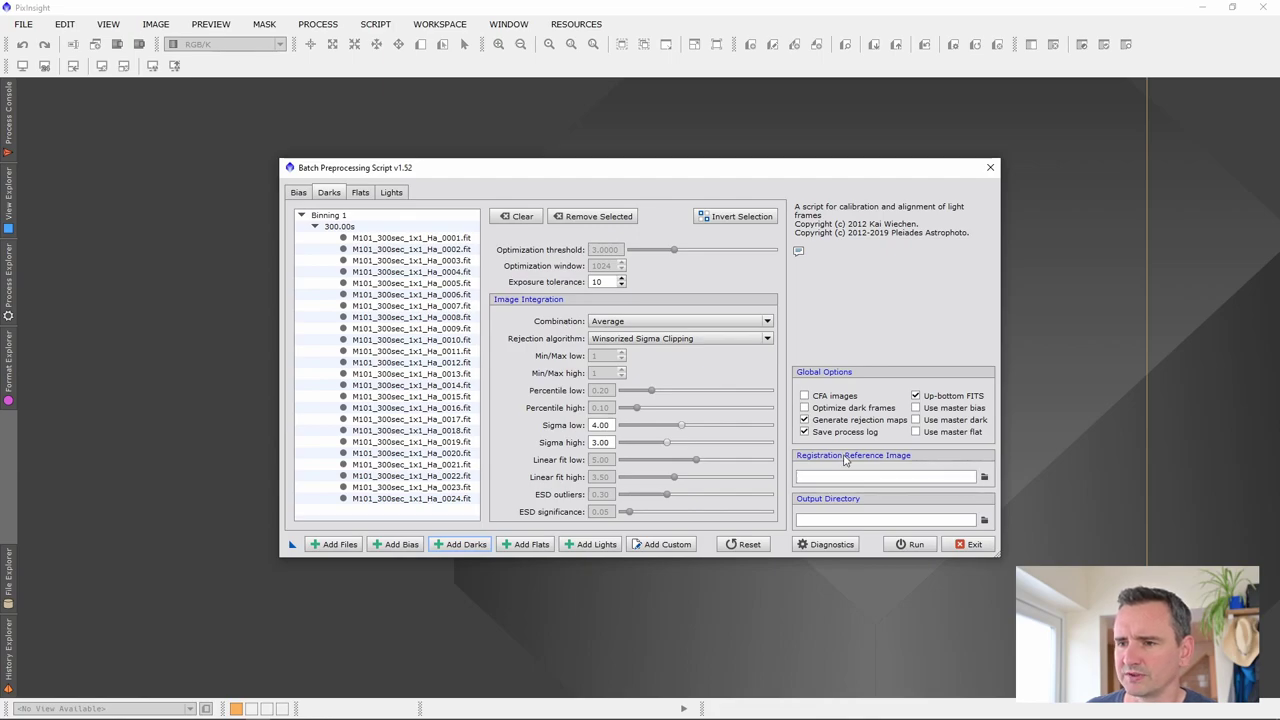
In the Lights list, make Witches Broom_300sec_1x1_Ha_0014 the registration reference image
{"action": "left_click", "coordinate": [391, 195]}
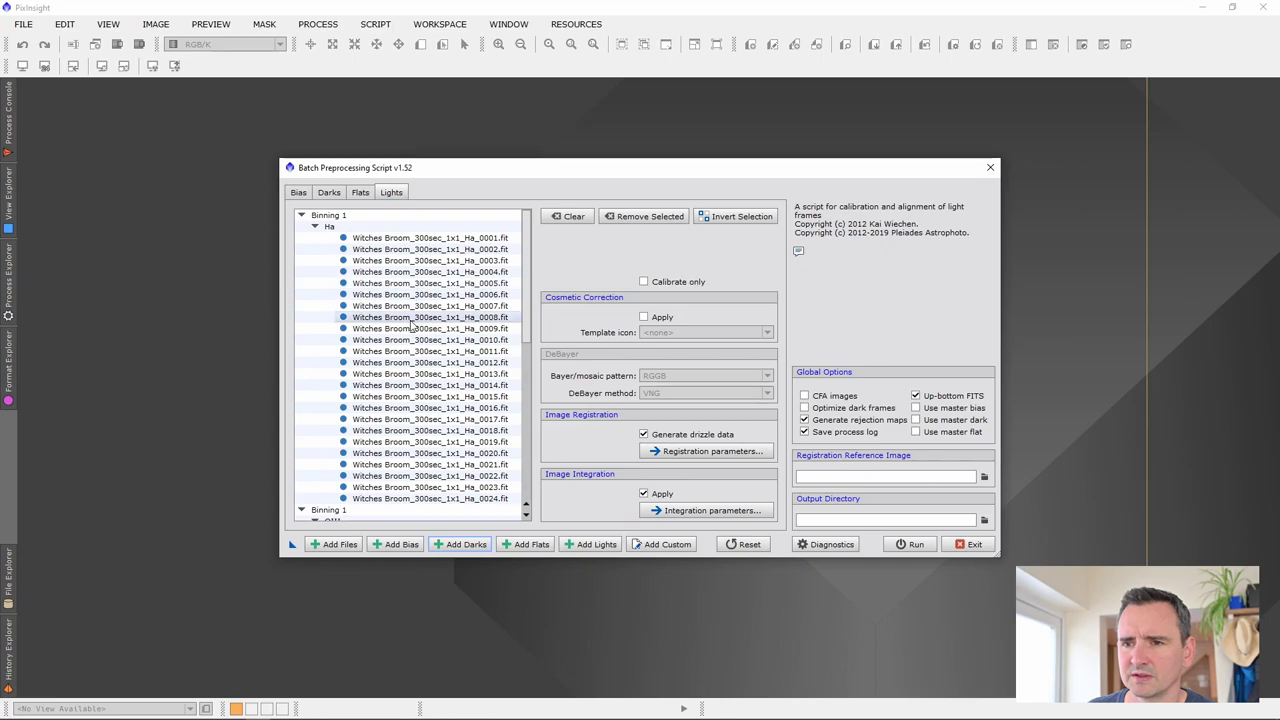
{"action": "scroll", "coordinate": [415, 345], "scroll_direction": "down", "scroll_amount": 2}
{"action": "scroll", "coordinate": [418, 360], "scroll_direction": "up", "scroll_amount": 2}
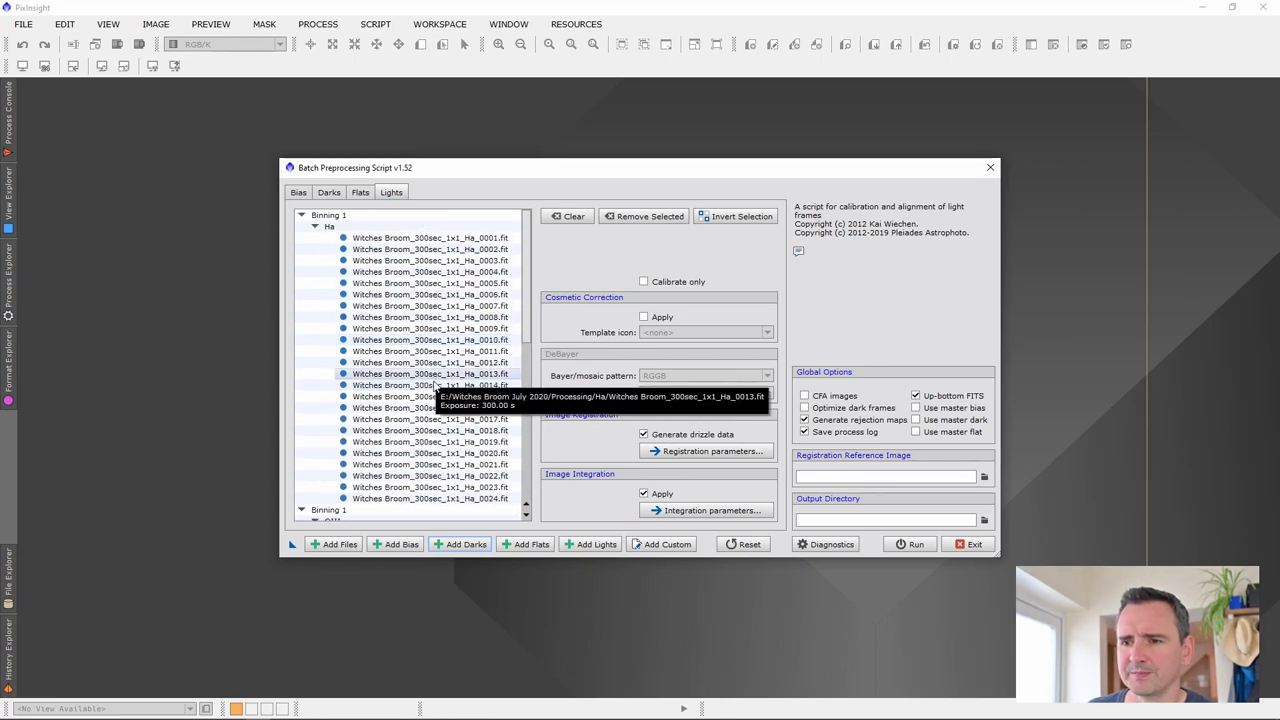
{"action": "double_click", "coordinate": [431, 388]}
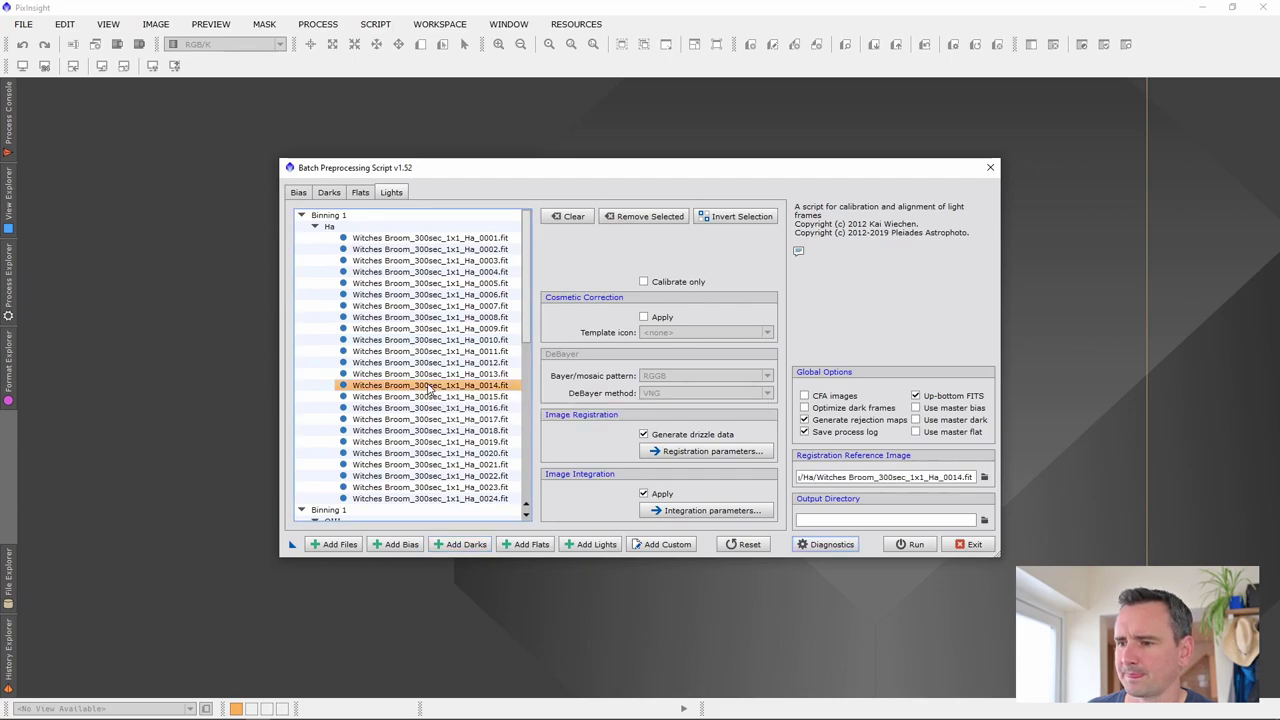
Create a new 'Process' folder inside Processing and select it as the output directory
{"action": "left_click", "coordinate": [984, 522]}
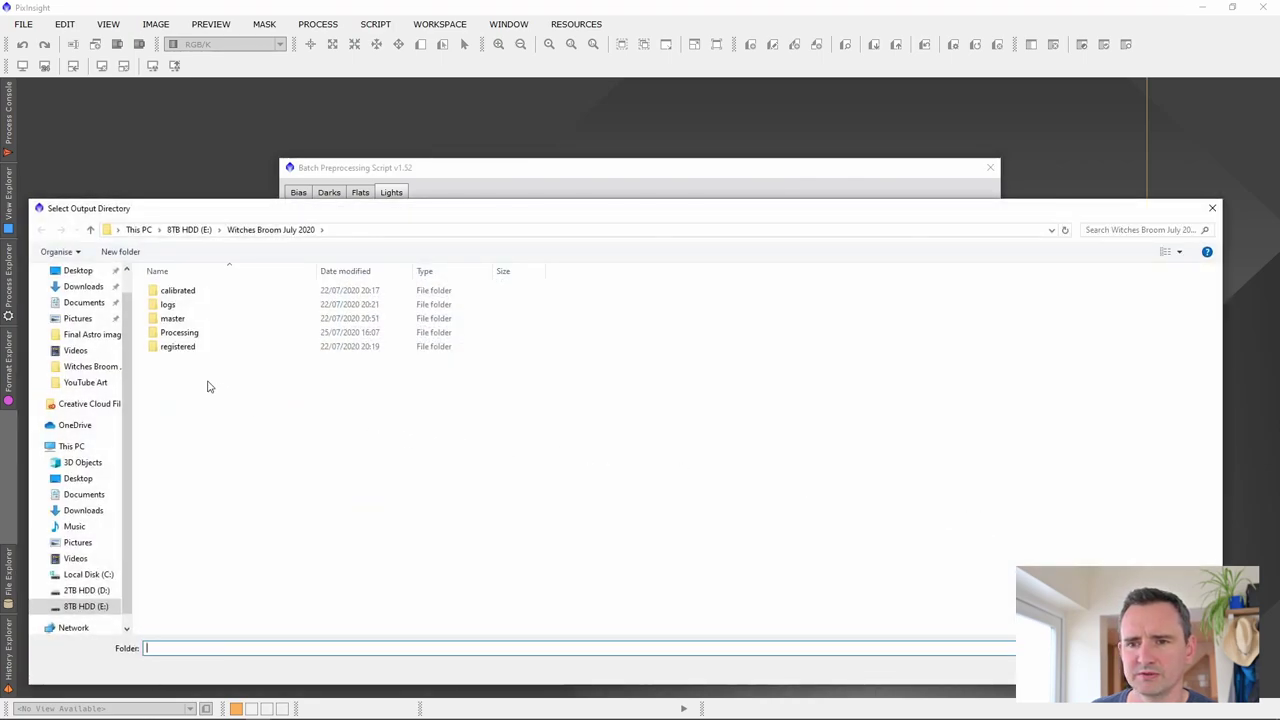
{"action": "double_click", "coordinate": [165, 336]}
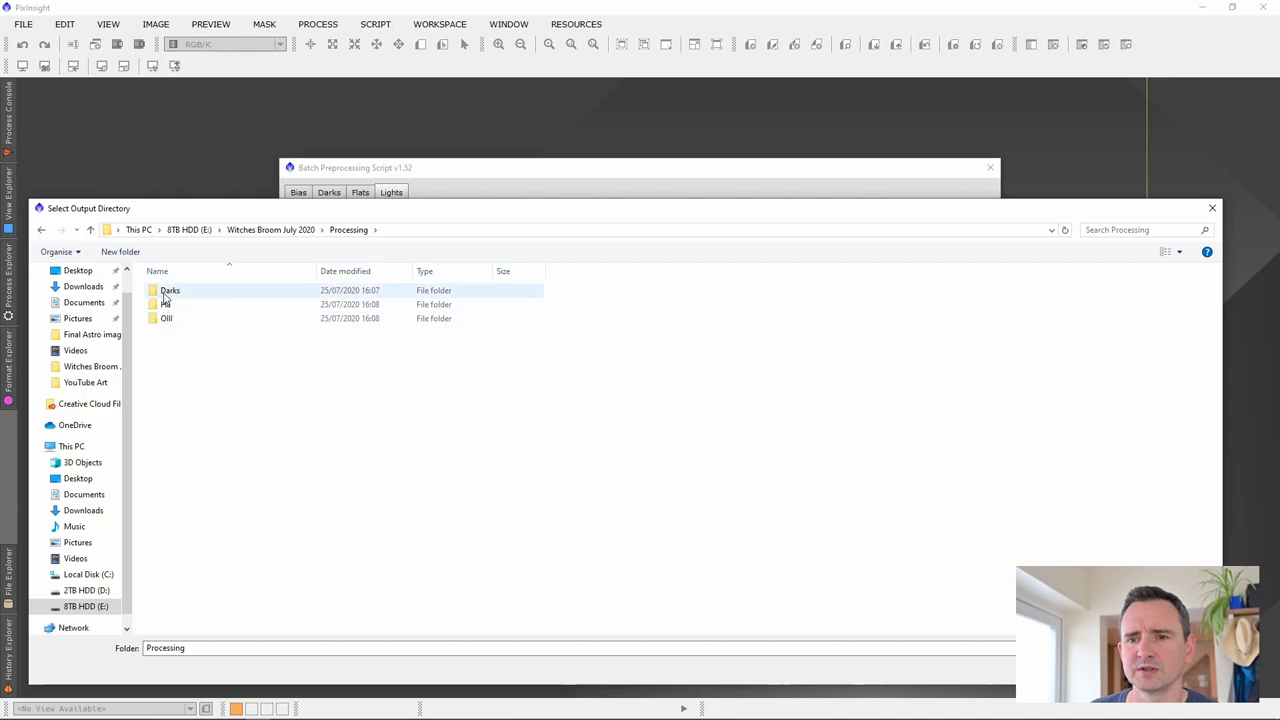
{"action": "right_click", "coordinate": [210, 406]}
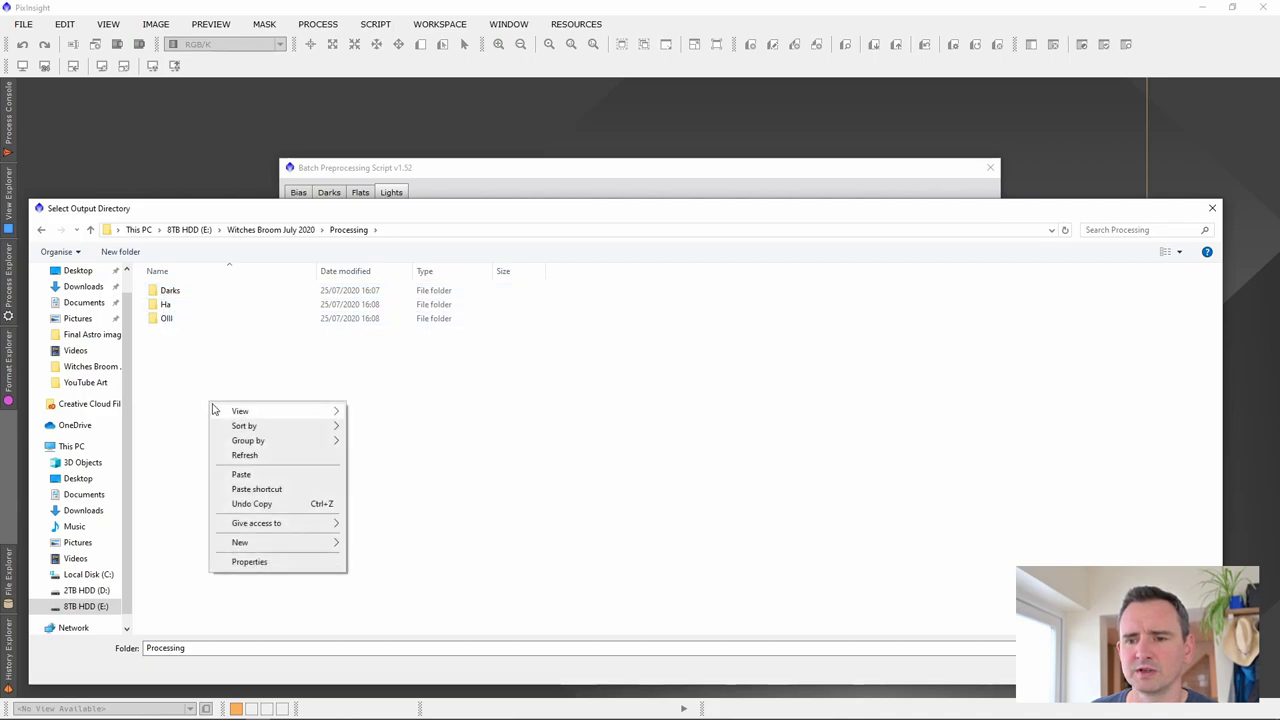
{"action": "mouse_move", "coordinate": [266, 545]}
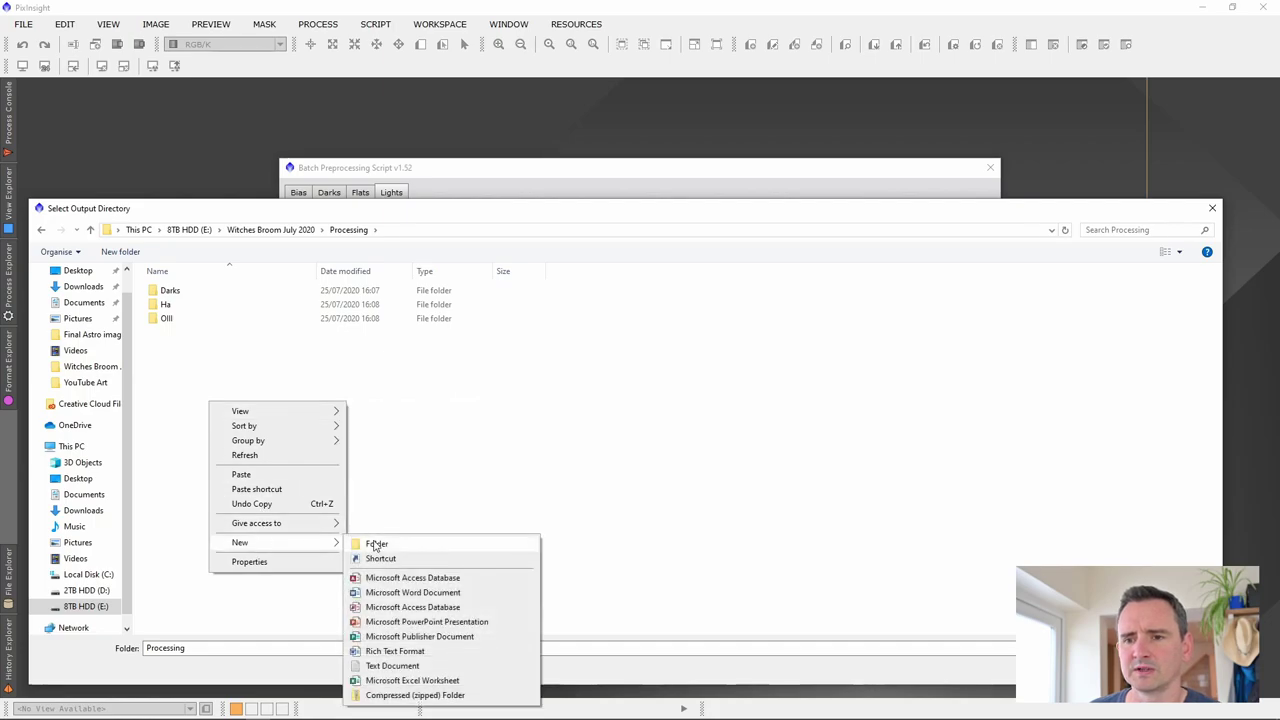
{"action": "left_click", "coordinate": [376, 543]}
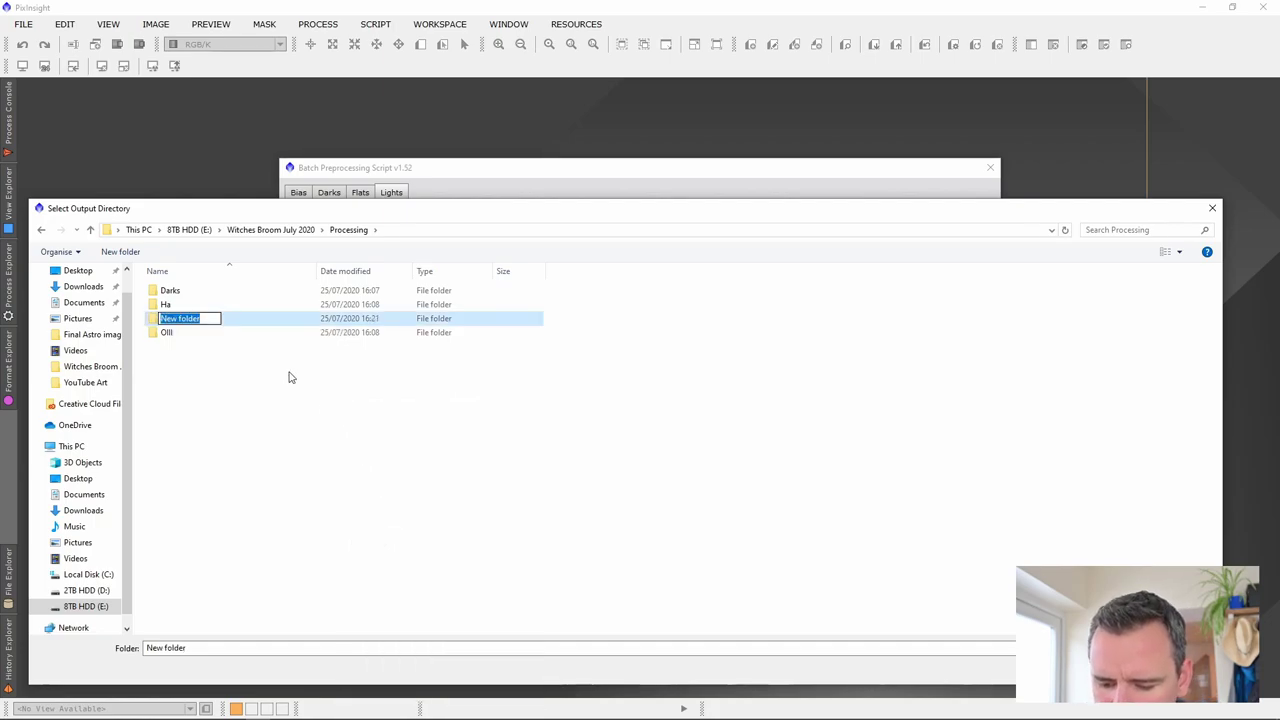
{"action": "type", "text": "Process"}
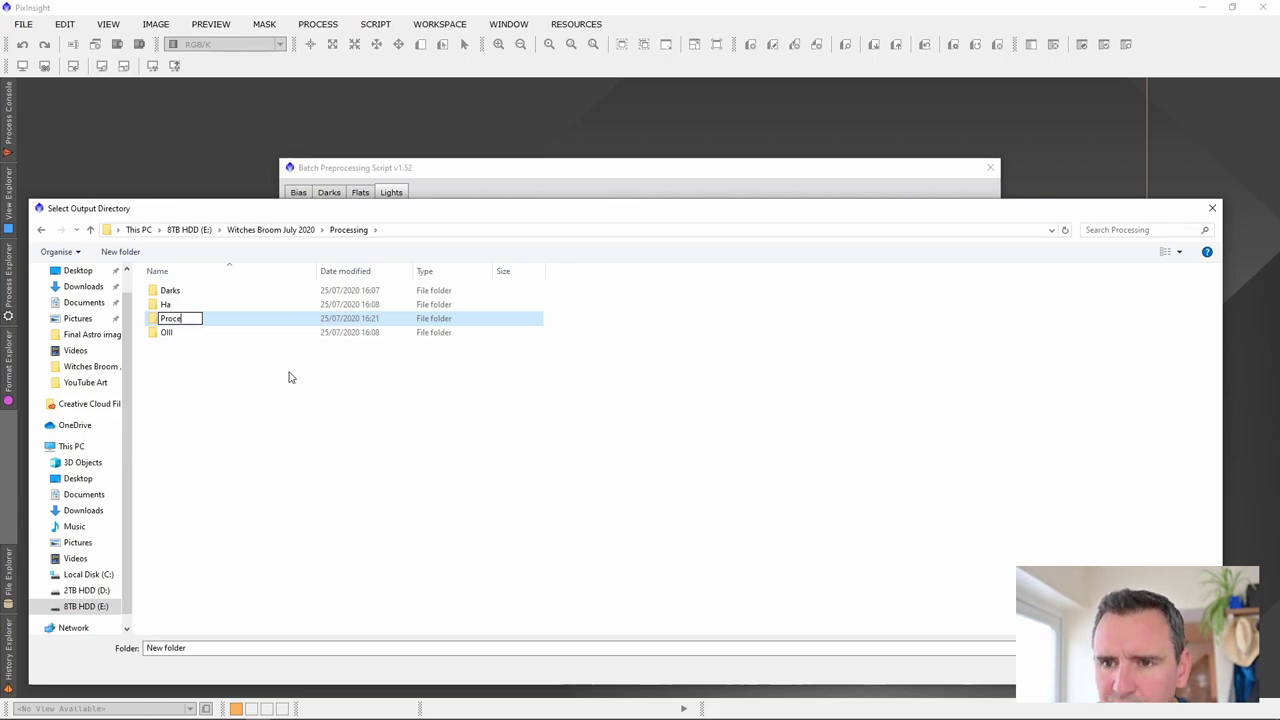
{"action": "left_click", "coordinate": [288, 425]}
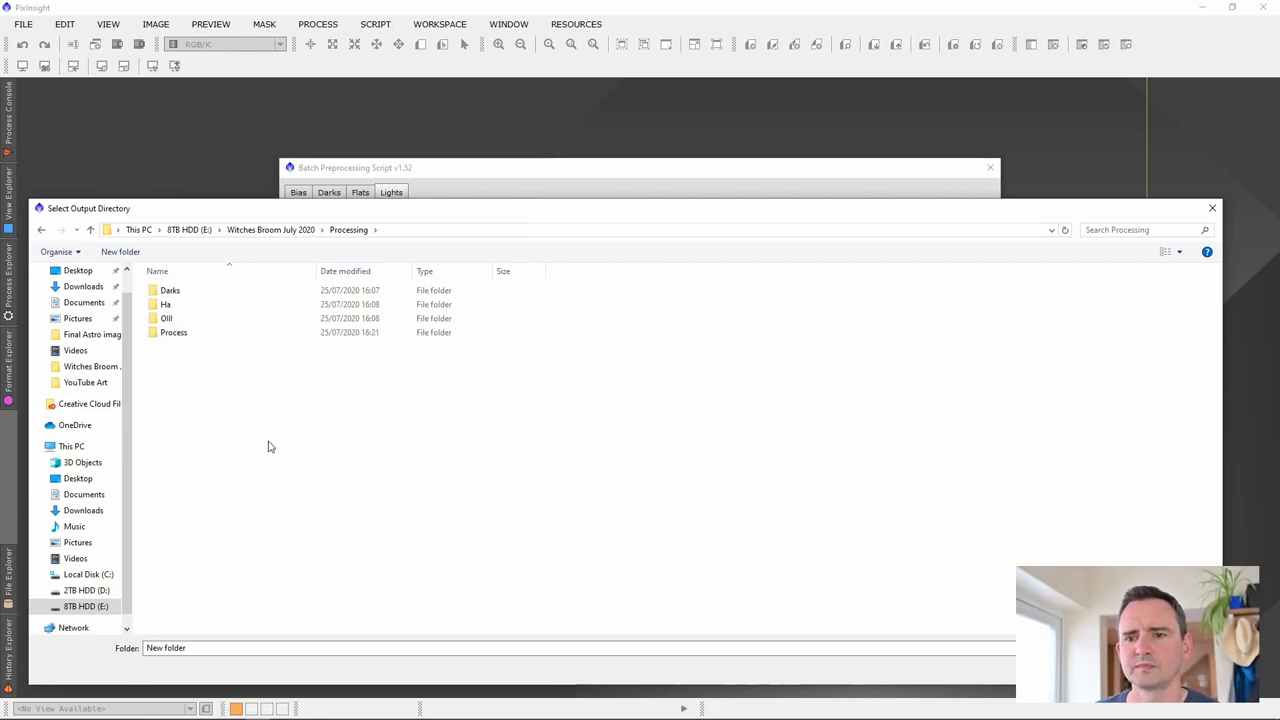
{"action": "double_click", "coordinate": [158, 333]}
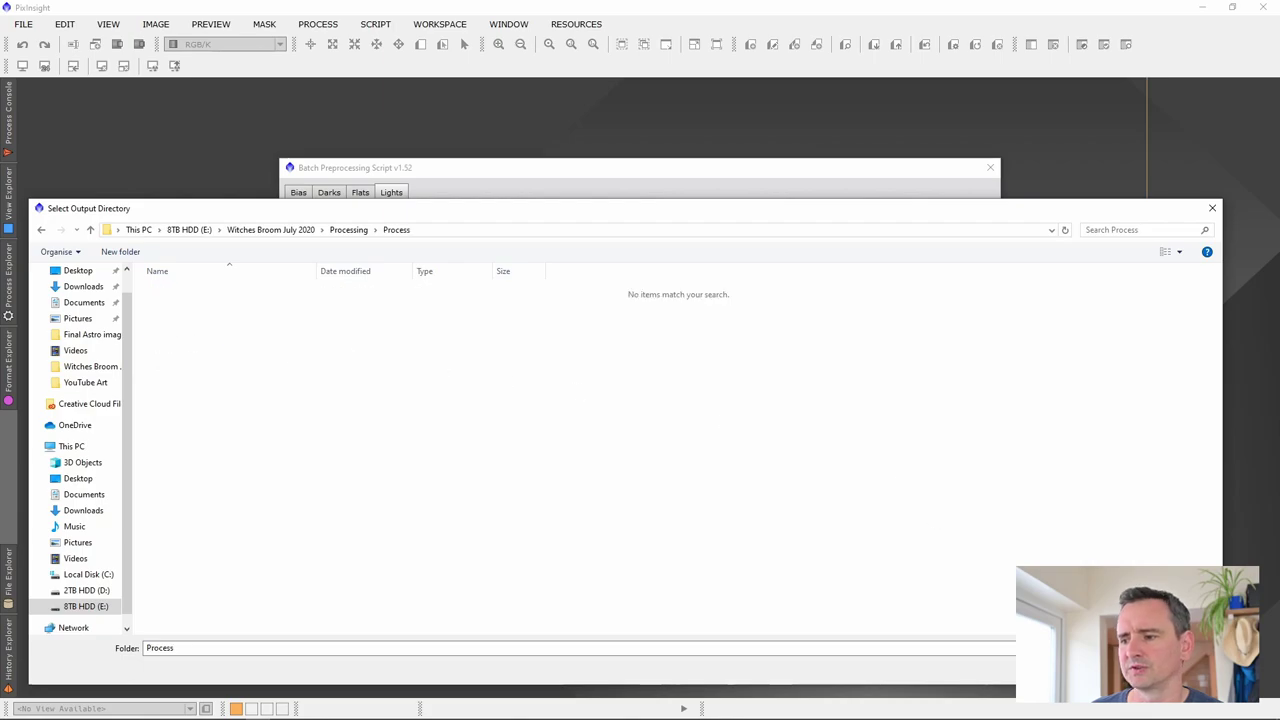
{"action": "left_click", "coordinate": [1090, 666]}
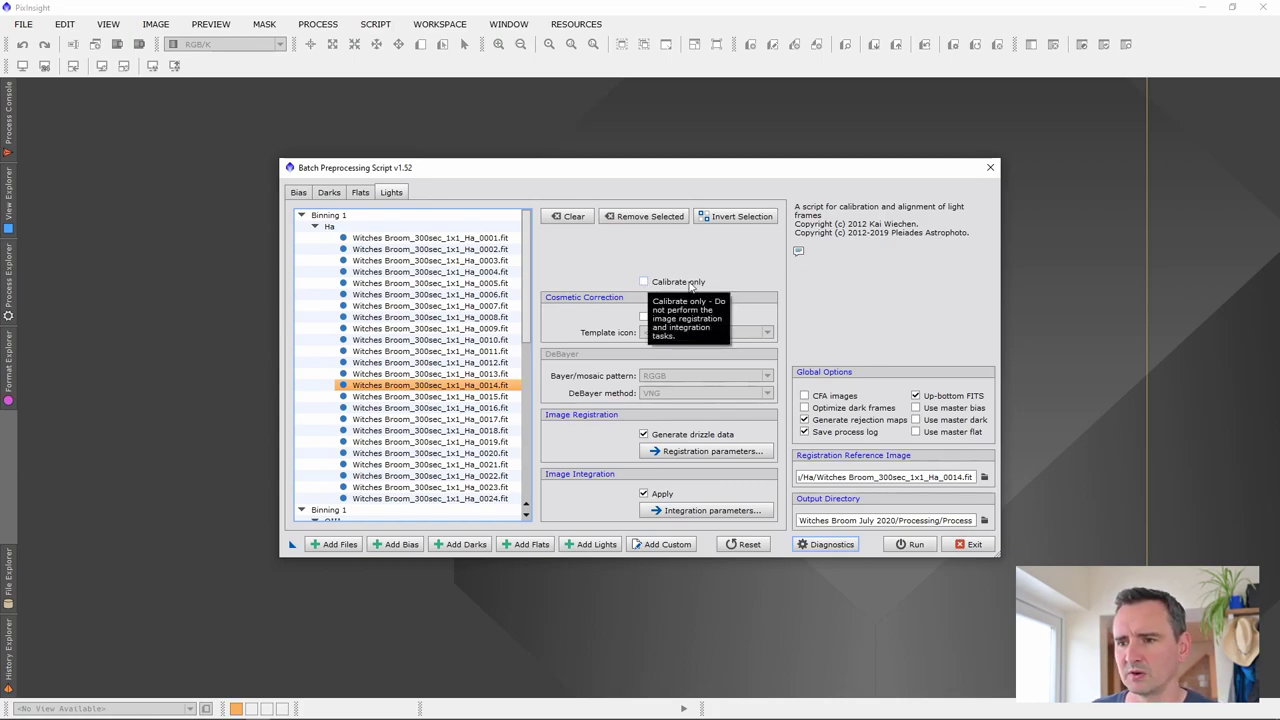
Review registration settings and keep Winsorized Sigma Clipping as the integration rejection algorithm
{"action": "left_click", "coordinate": [674, 453]}
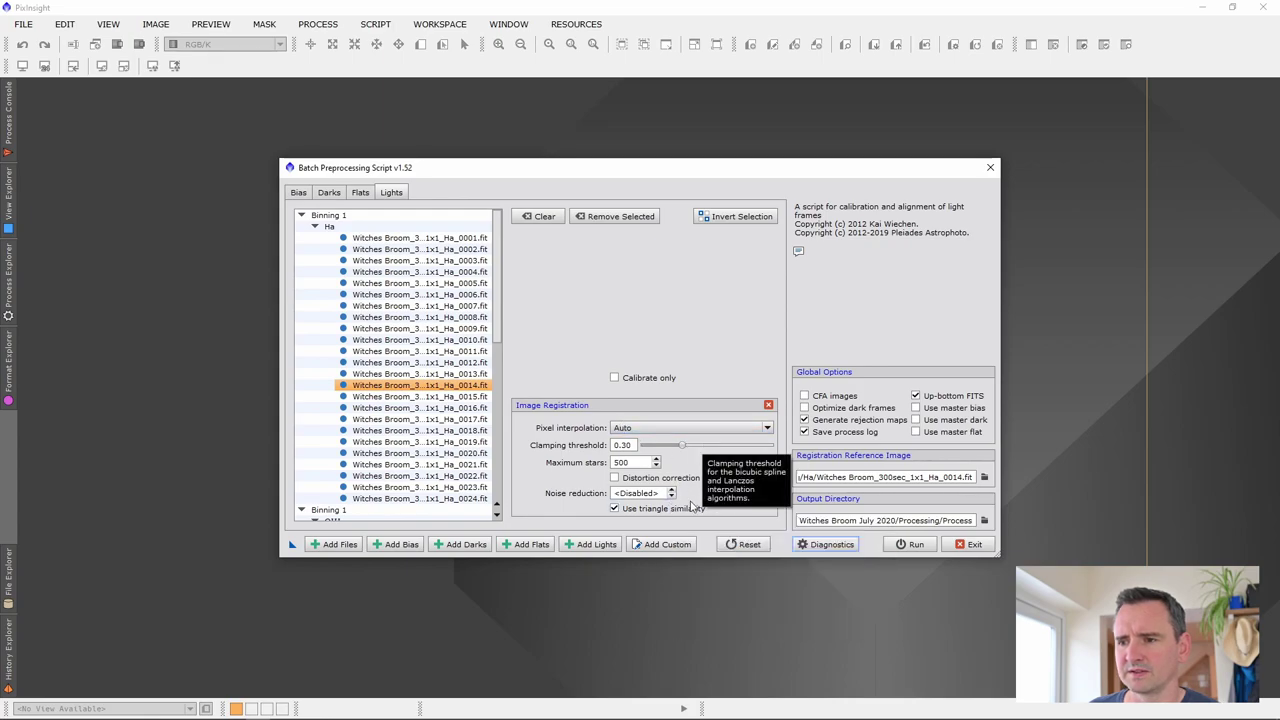
{"action": "left_click", "coordinate": [766, 406]}
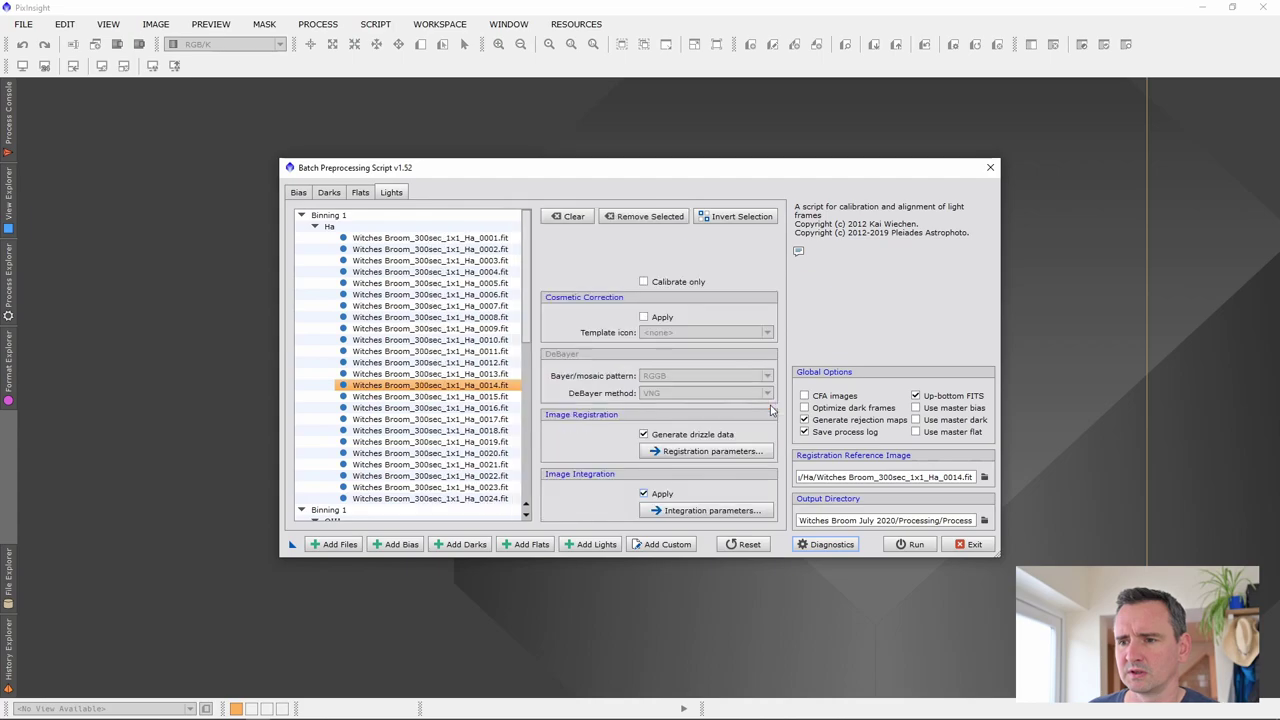
{"action": "left_click", "coordinate": [680, 512]}
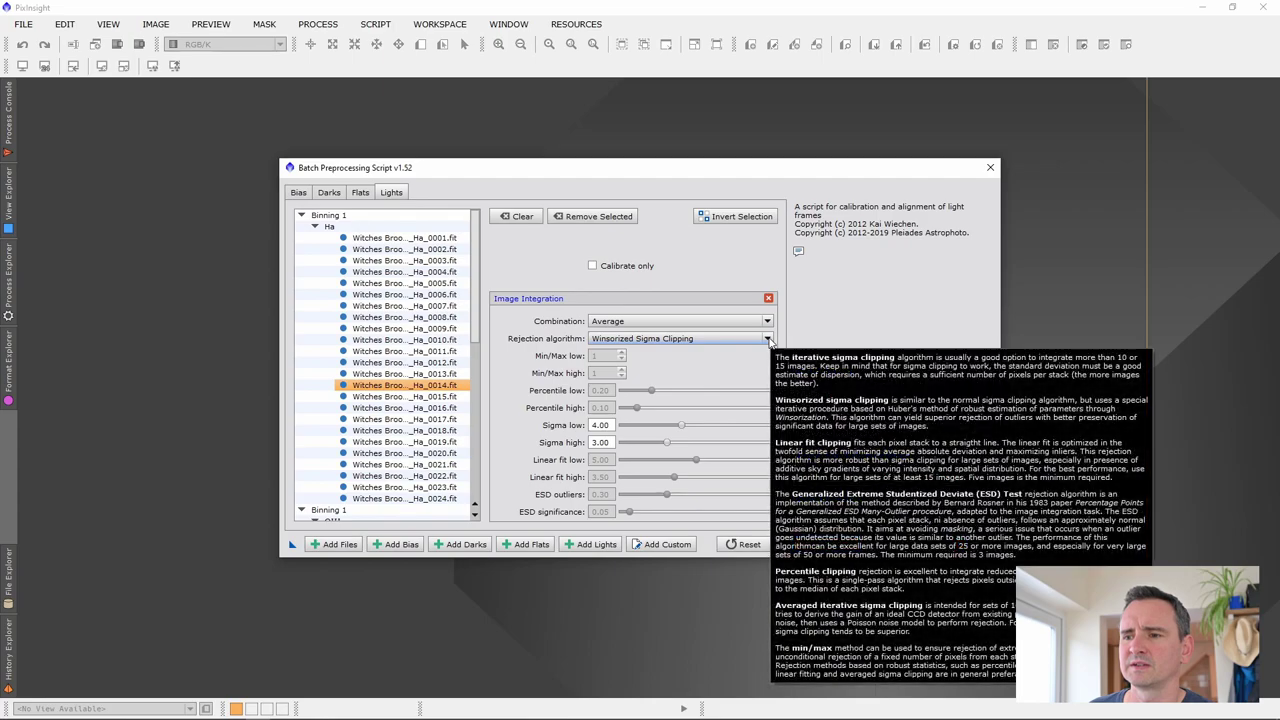
{"action": "left_click", "coordinate": [767, 339]}
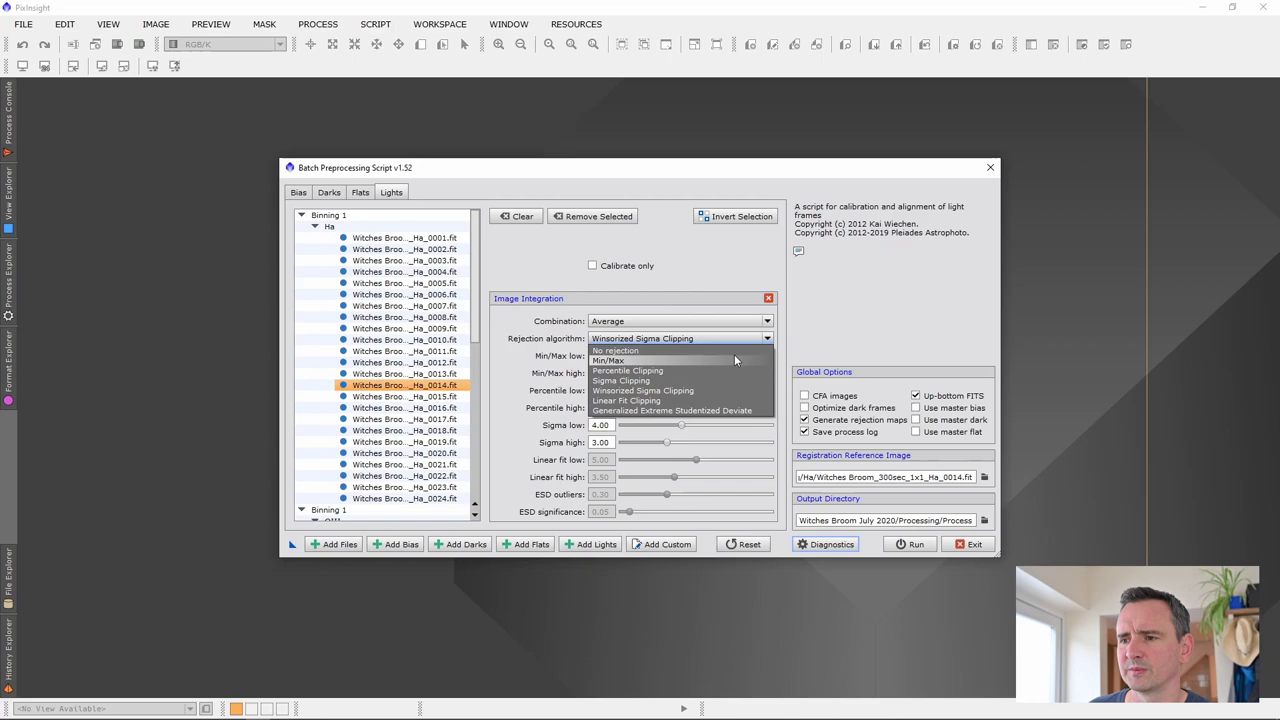
{"action": "left_click", "coordinate": [768, 340]}
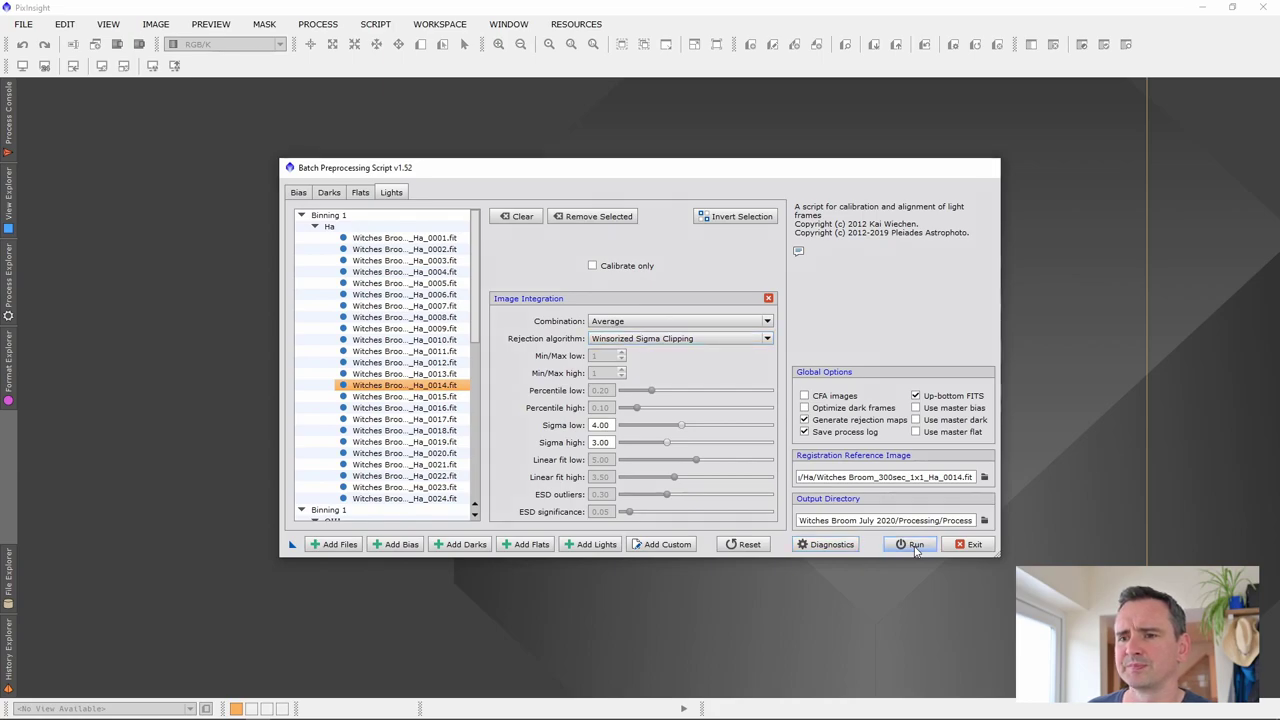
Run the batch preprocessing
{"action": "left_click", "coordinate": [914, 546]}
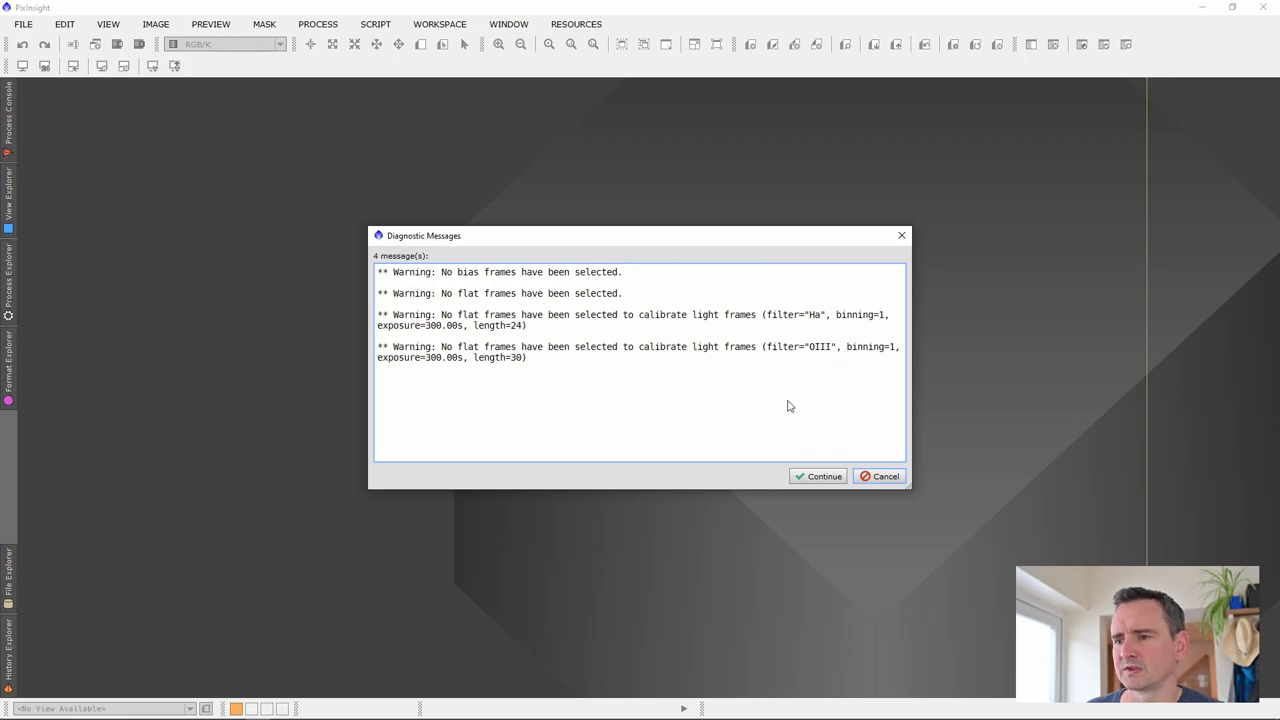
Continue past the missing bias and flat frame warnings
{"action": "left_click", "coordinate": [826, 477]}
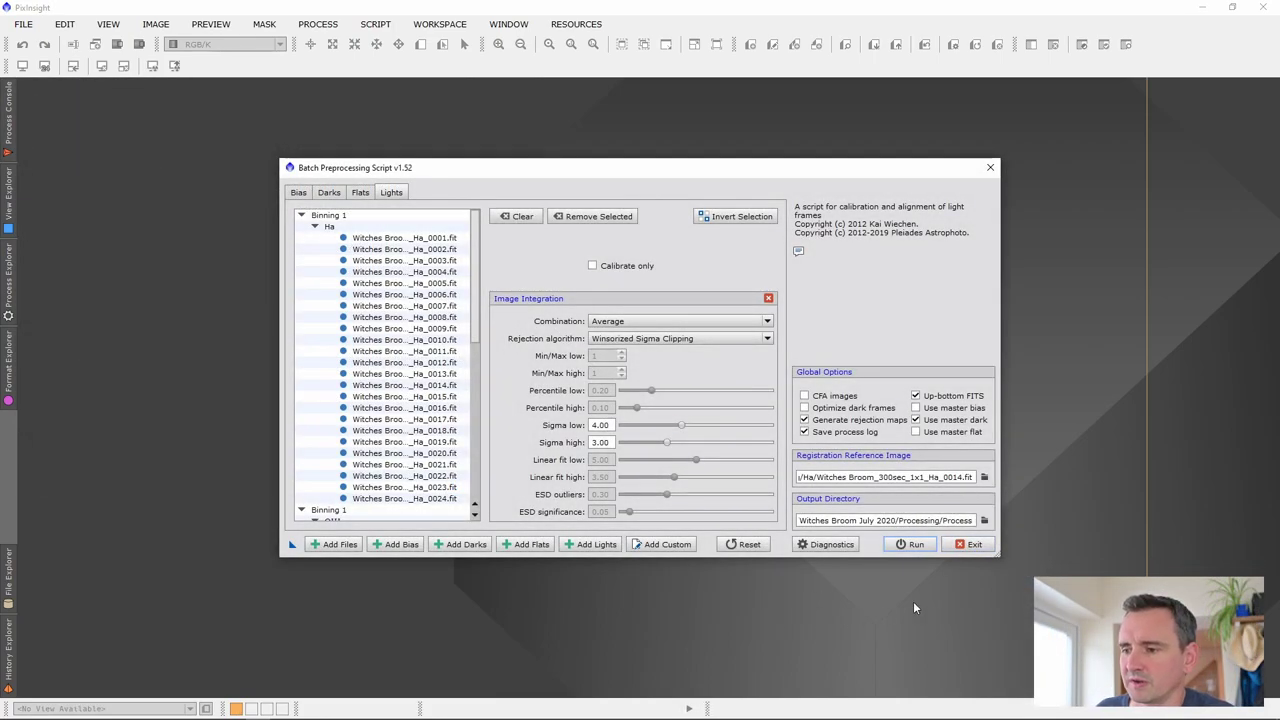
Exit the finished batch preprocessing script and check the Process Console log
{"action": "left_click", "coordinate": [968, 544]}
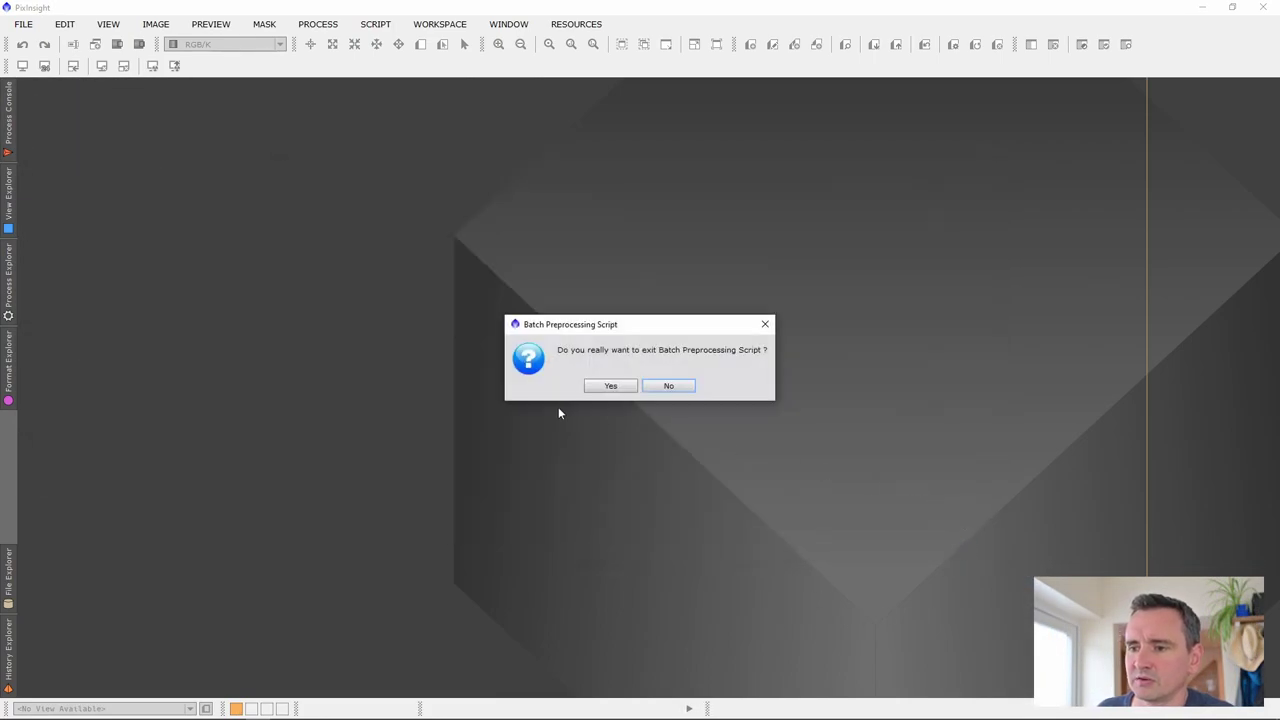
{"action": "left_click", "coordinate": [611, 386]}
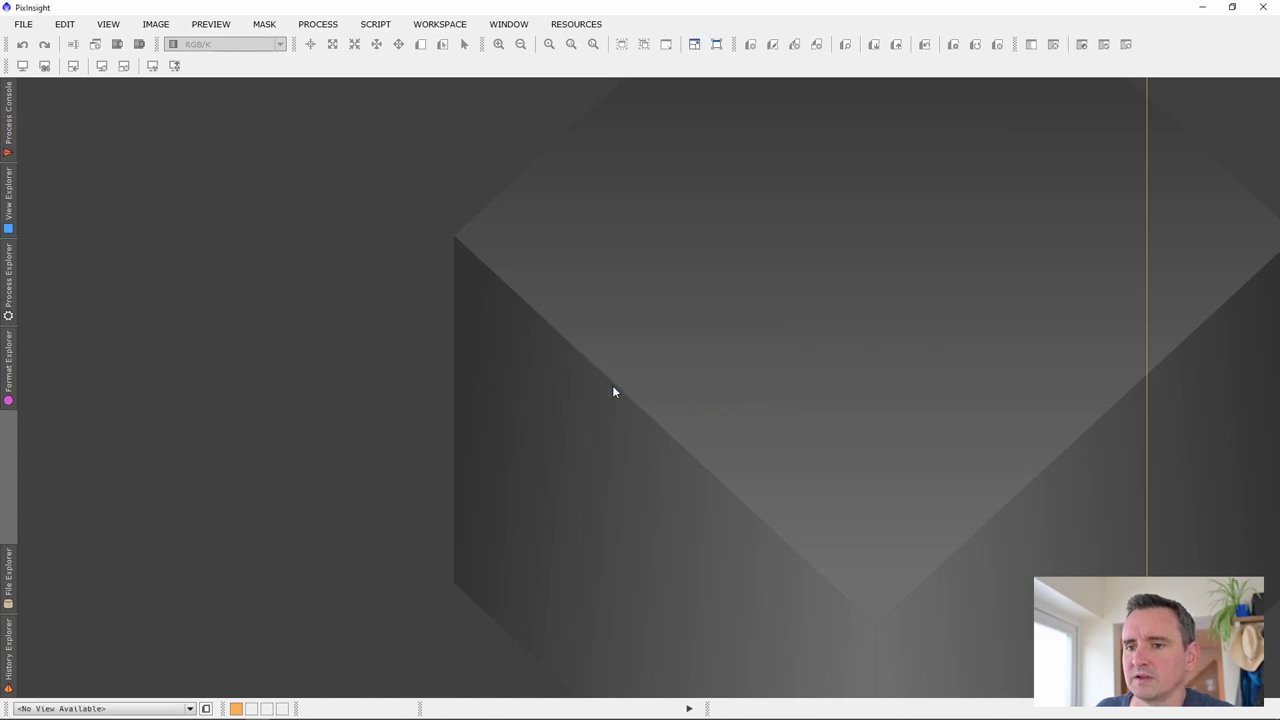
{"action": "left_click", "coordinate": [10, 125]}
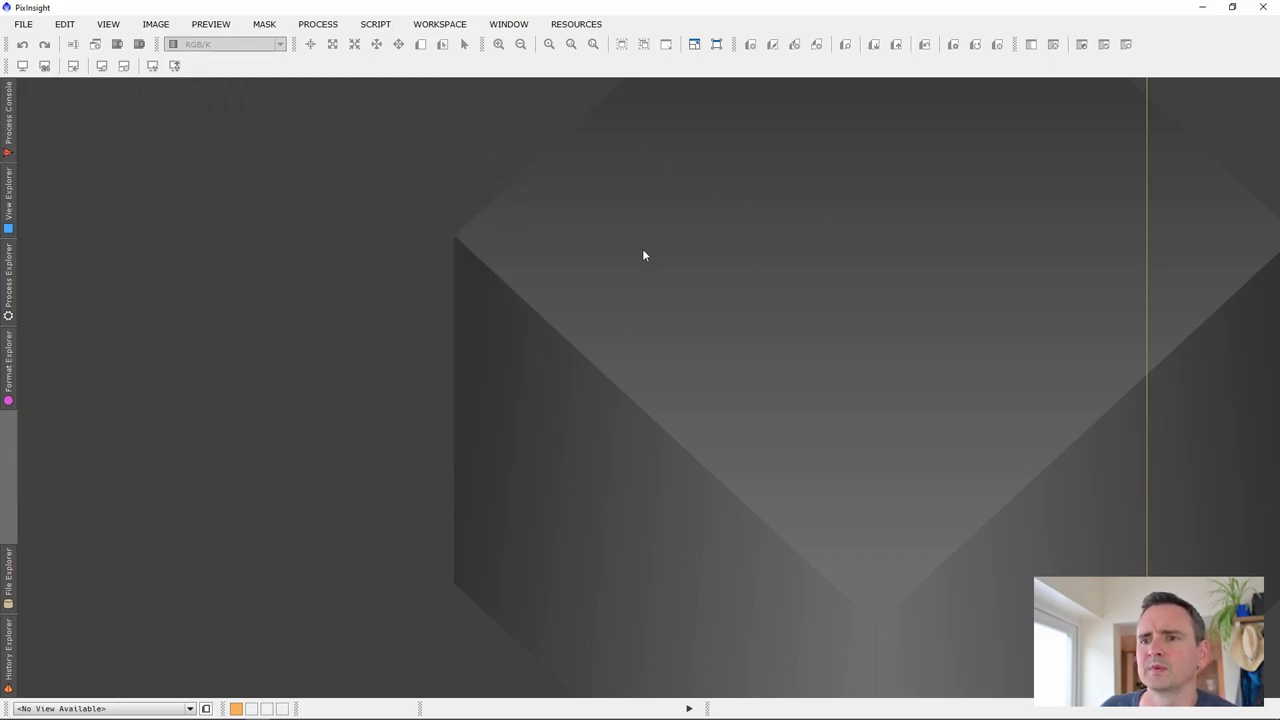
Browse to the calibrated light frames in Witches Broom July 2020\Processing\Process
{"action": "left_click", "coordinate": [26, 25]}
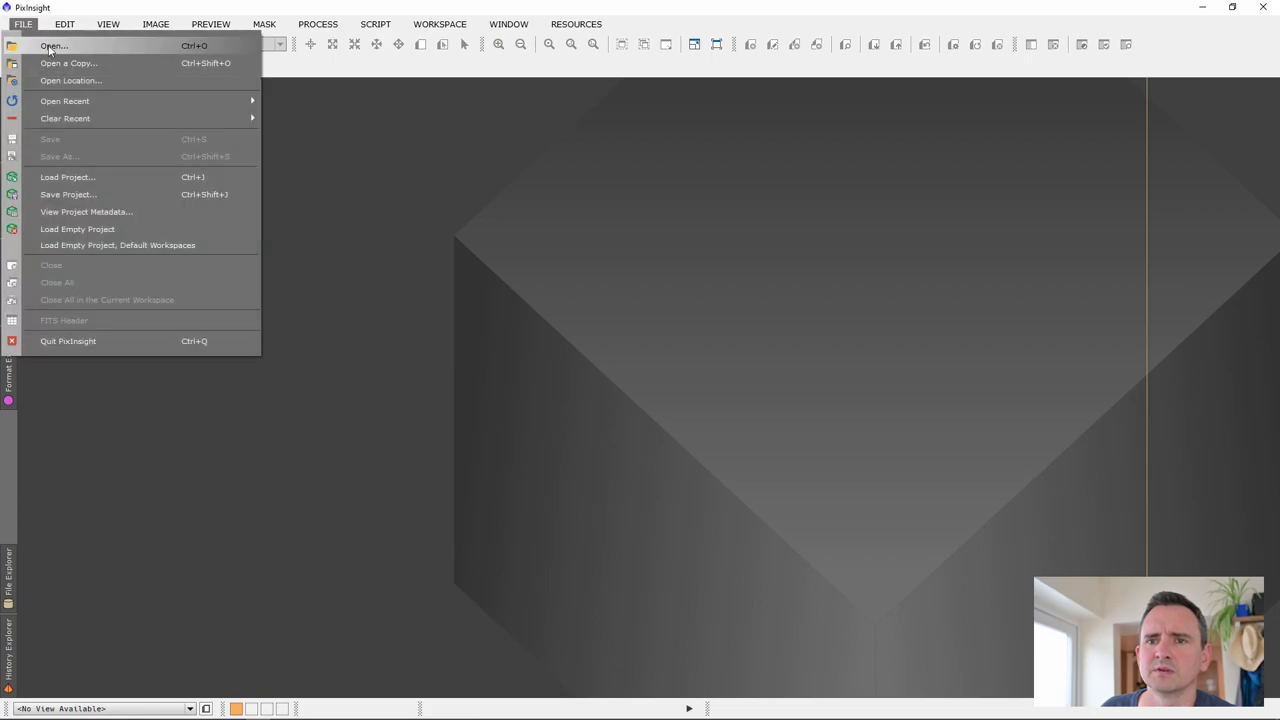
{"action": "left_click", "coordinate": [50, 46]}
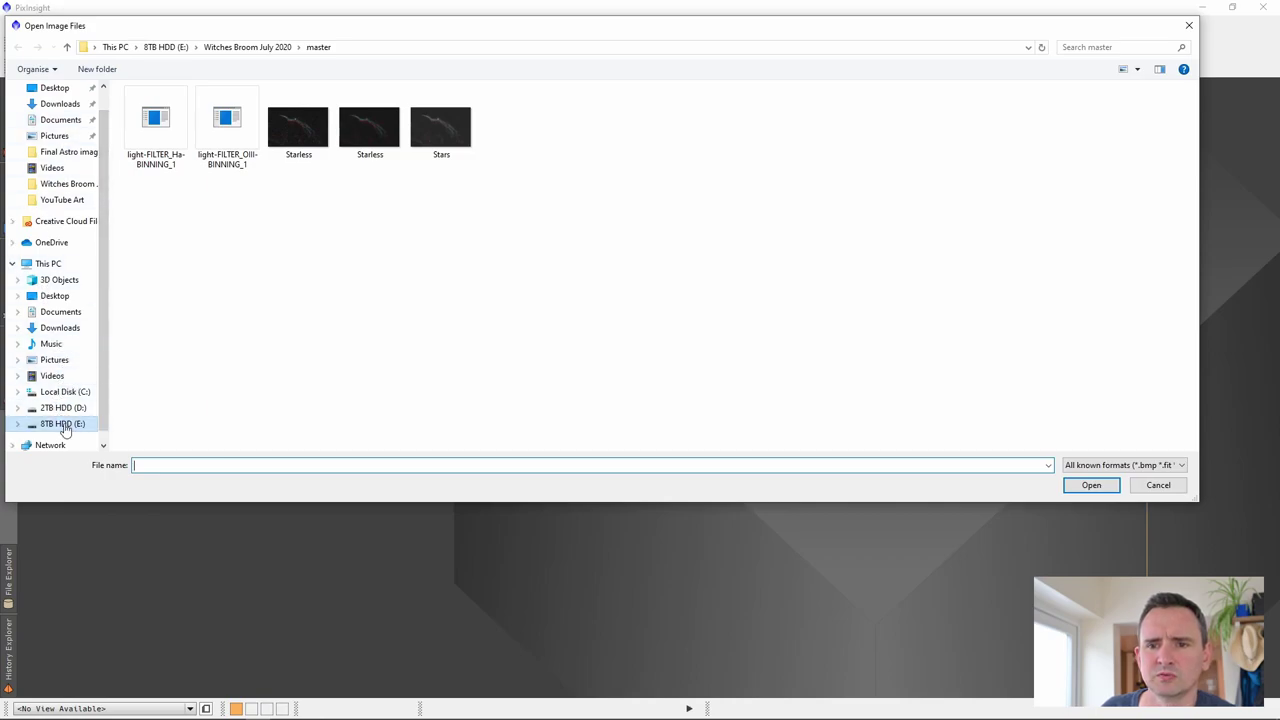
{"action": "left_click", "coordinate": [64, 424]}
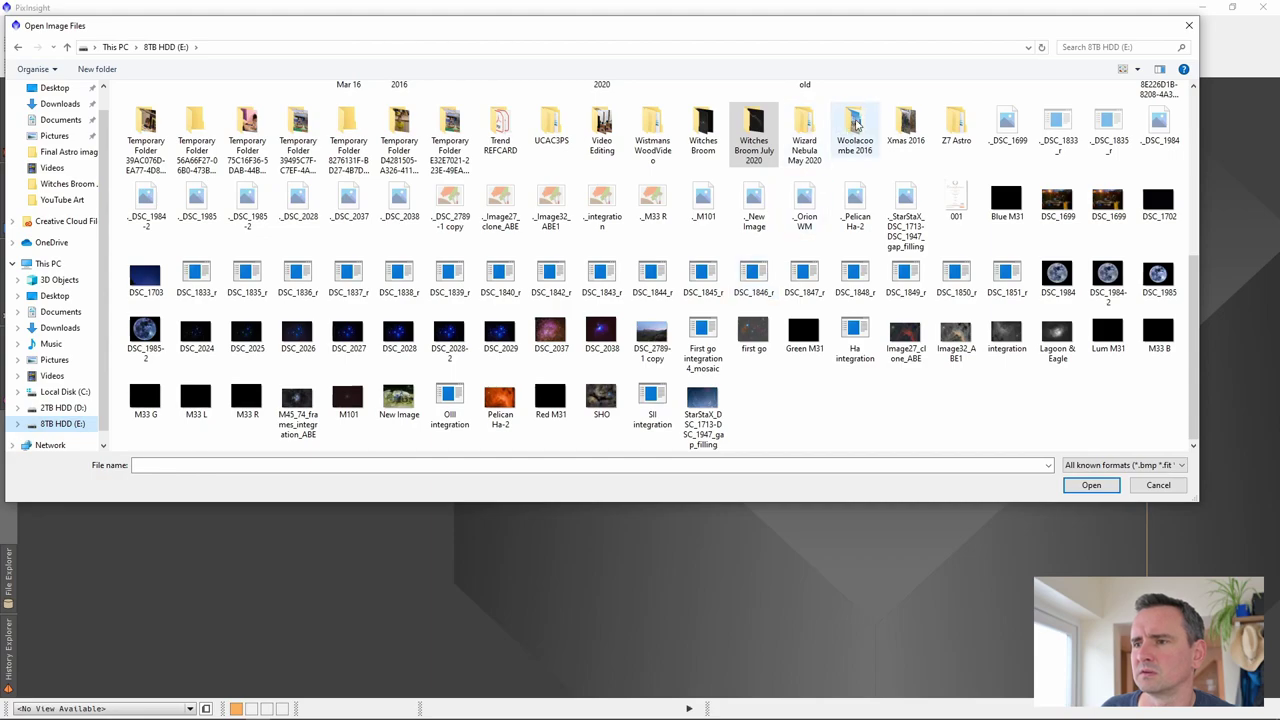
{"action": "double_click", "coordinate": [756, 127]}
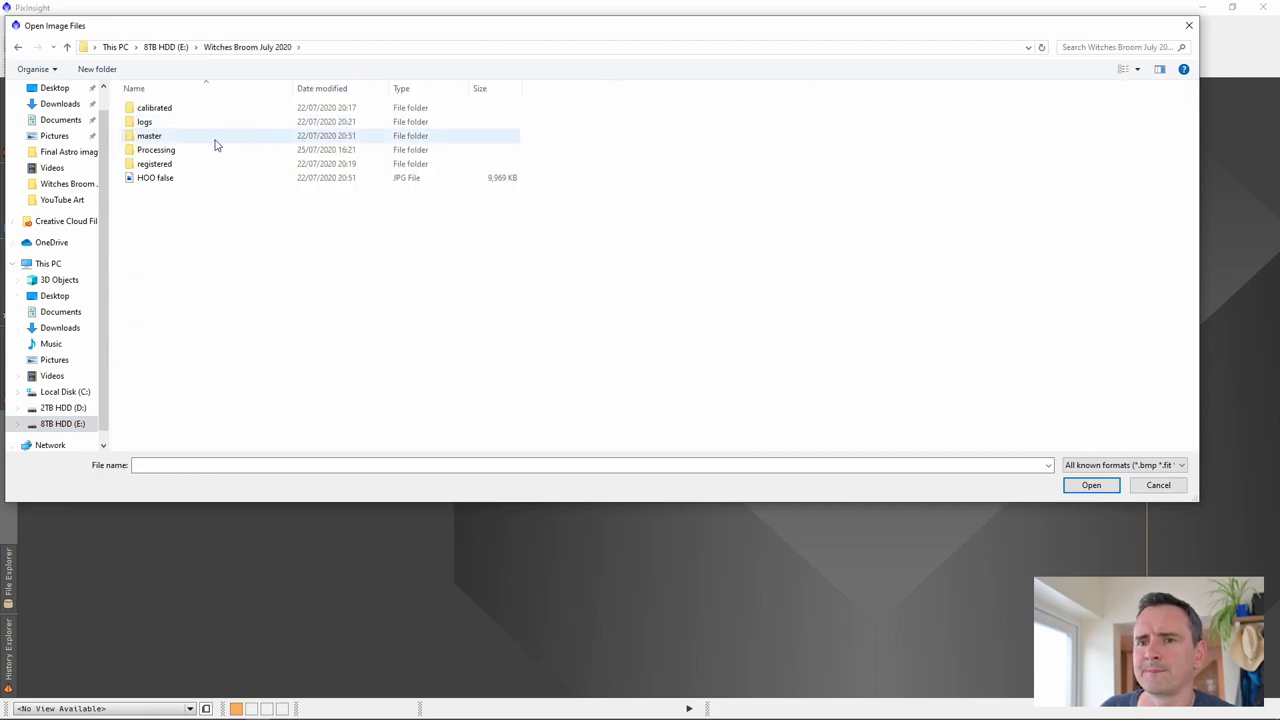
{"action": "double_click", "coordinate": [155, 150]}
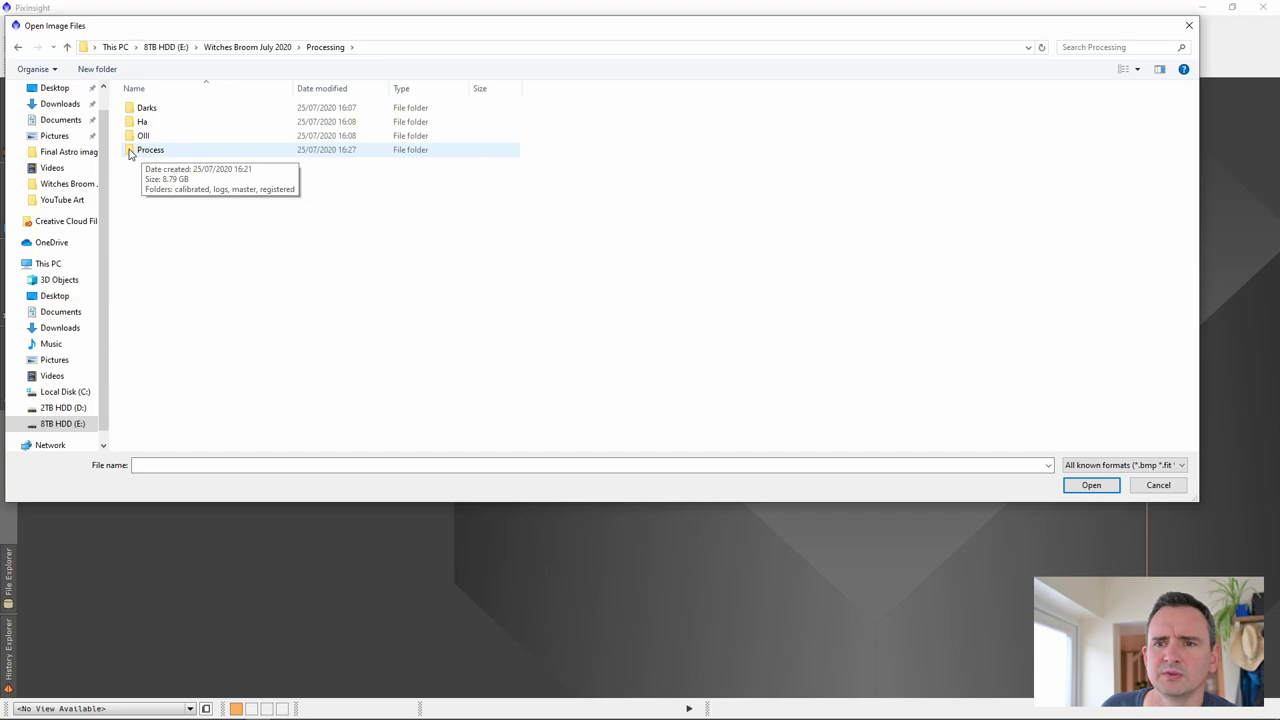
{"action": "double_click", "coordinate": [129, 153]}
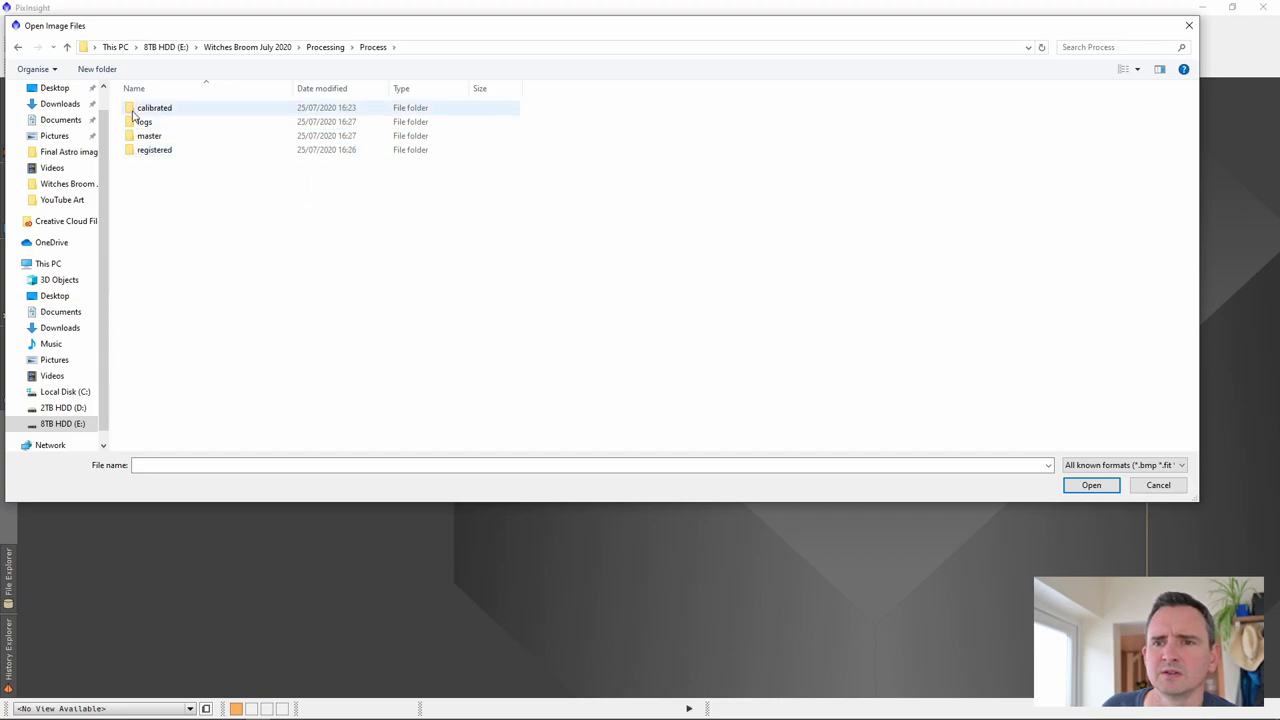
{"action": "double_click", "coordinate": [129, 109]}
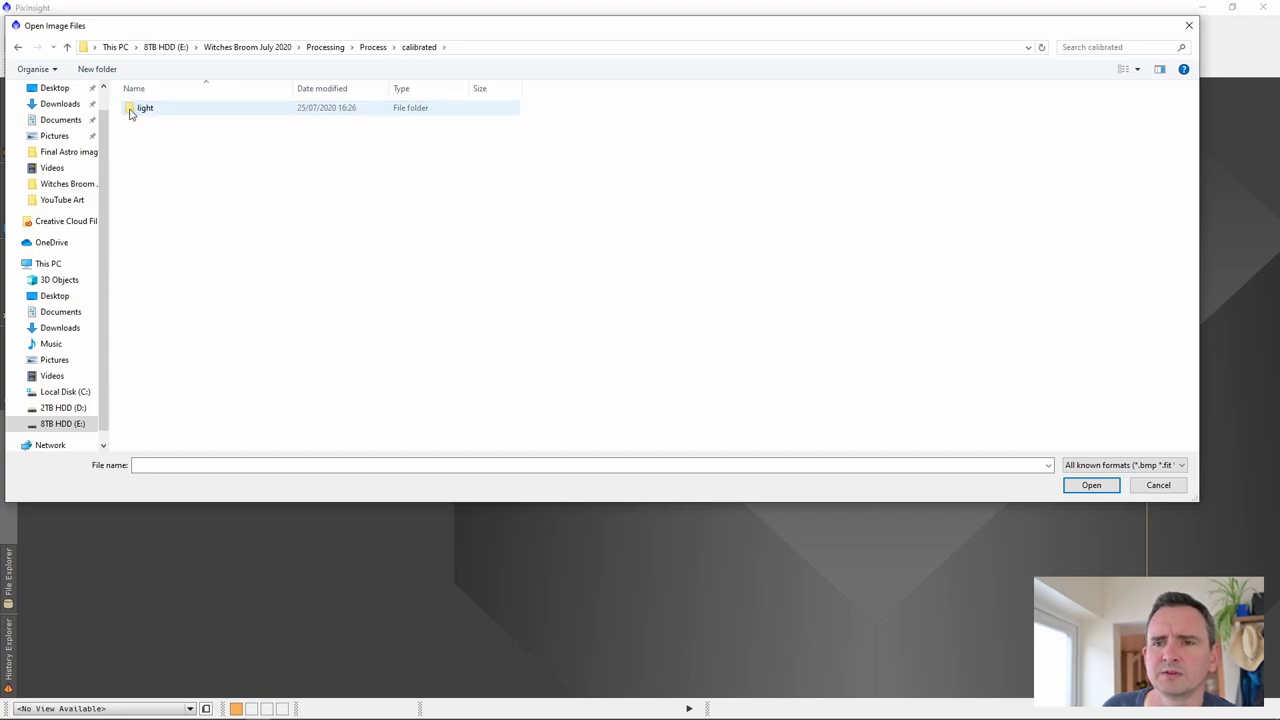
{"action": "double_click", "coordinate": [129, 110]}
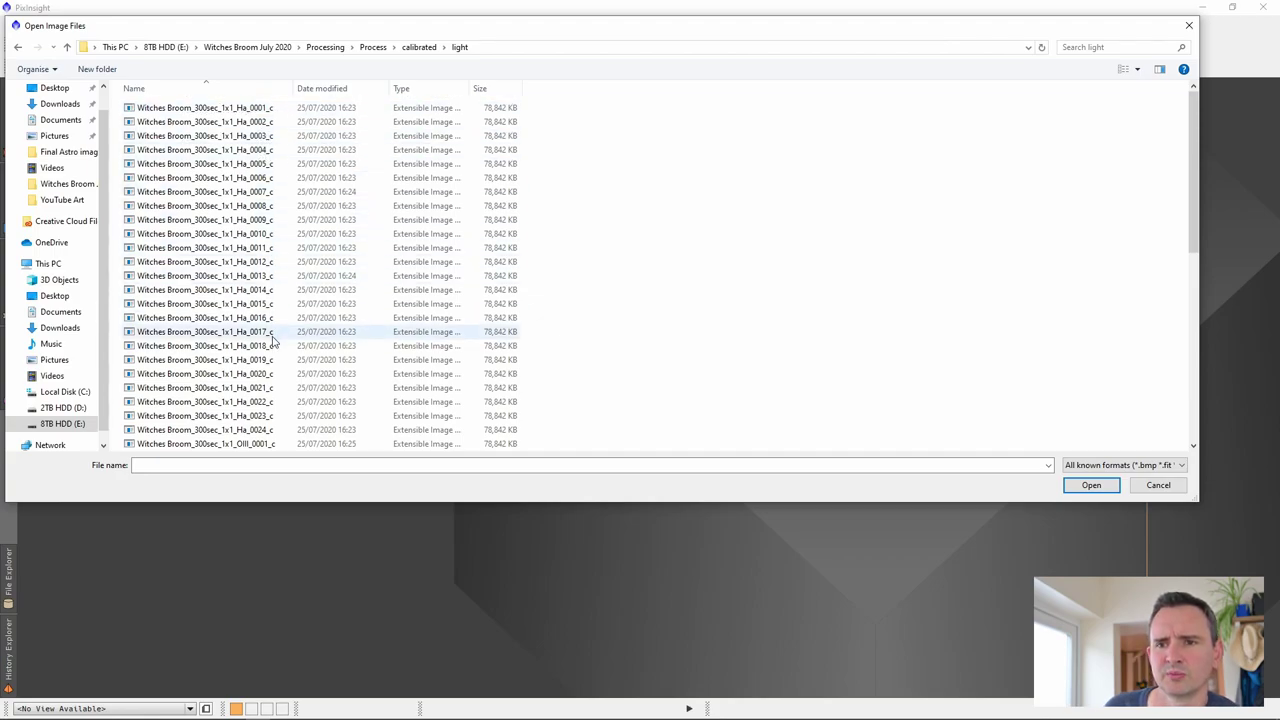
Check the registered folder, then open the Ha and OIII master files from master
{"action": "left_click", "coordinate": [67, 47]}
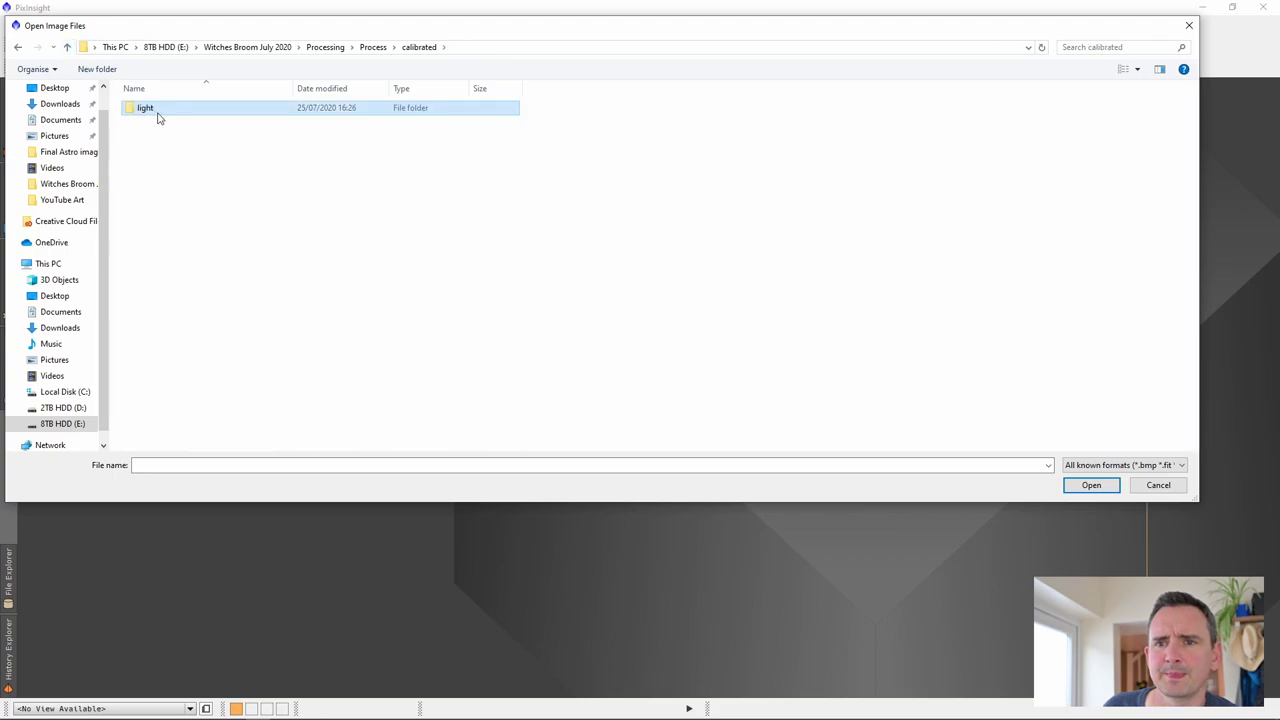
{"action": "left_click", "coordinate": [67, 47]}
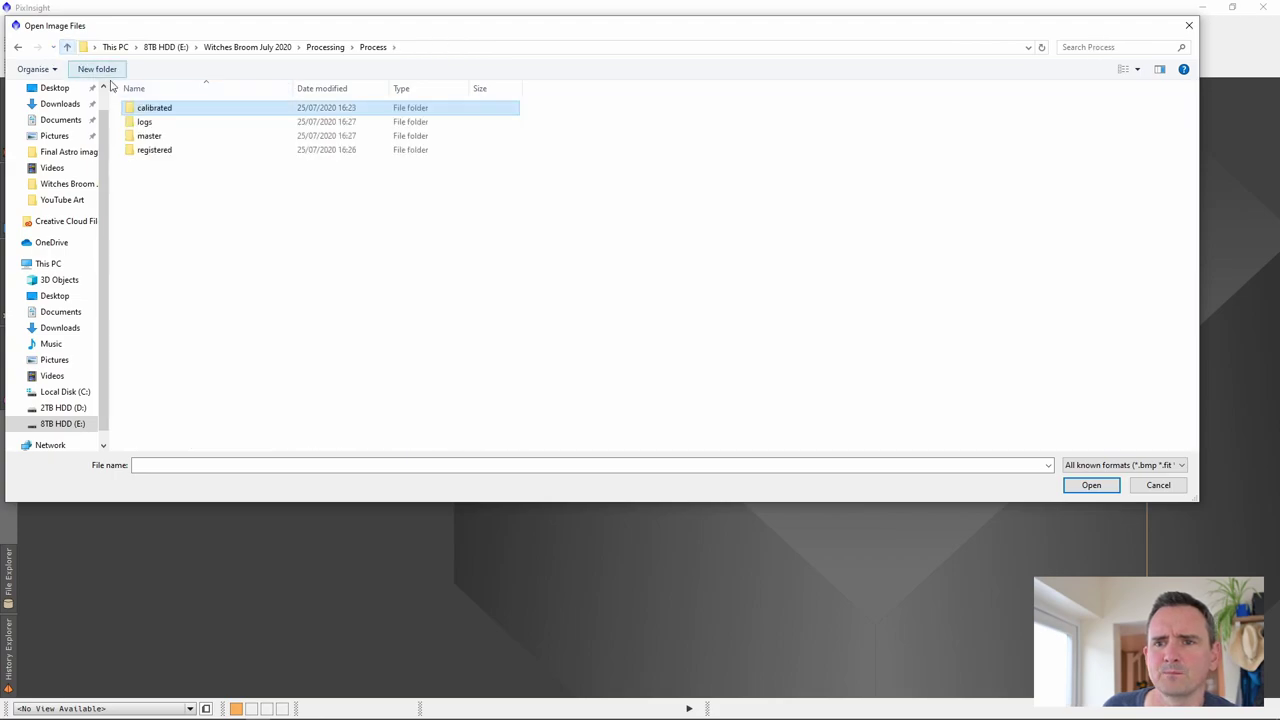
{"action": "double_click", "coordinate": [131, 153]}
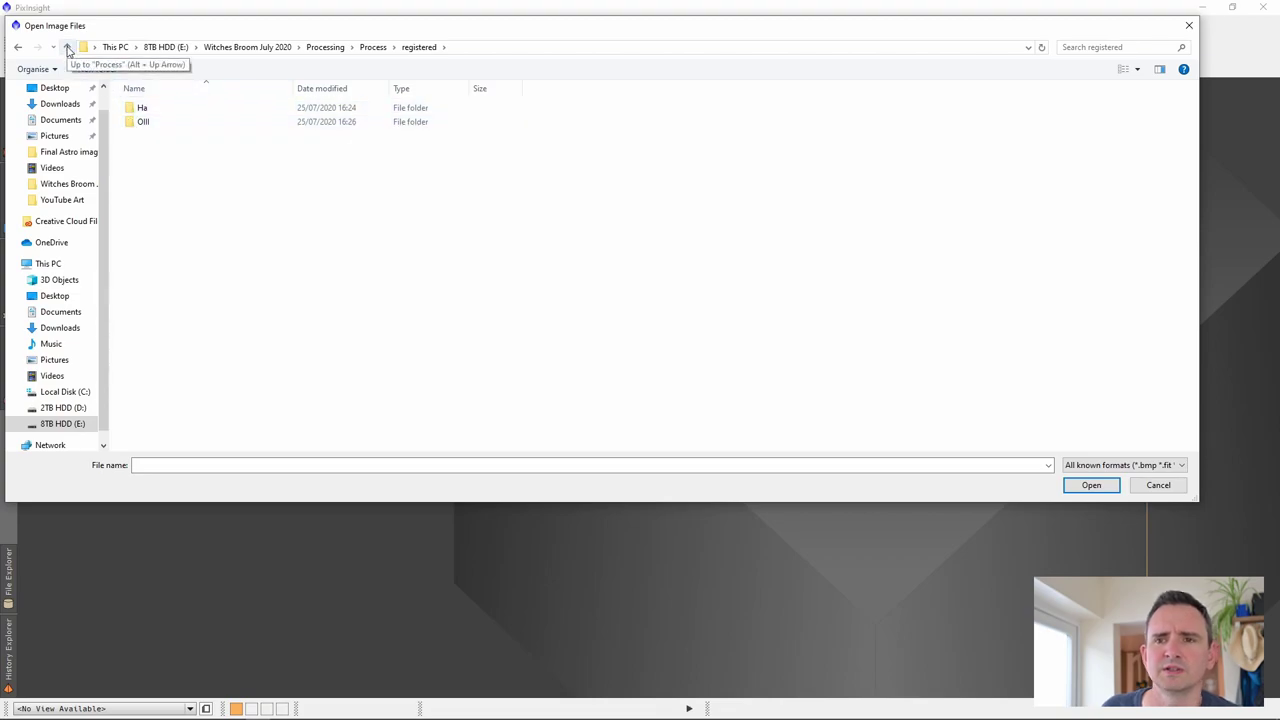
{"action": "left_click", "coordinate": [67, 49]}
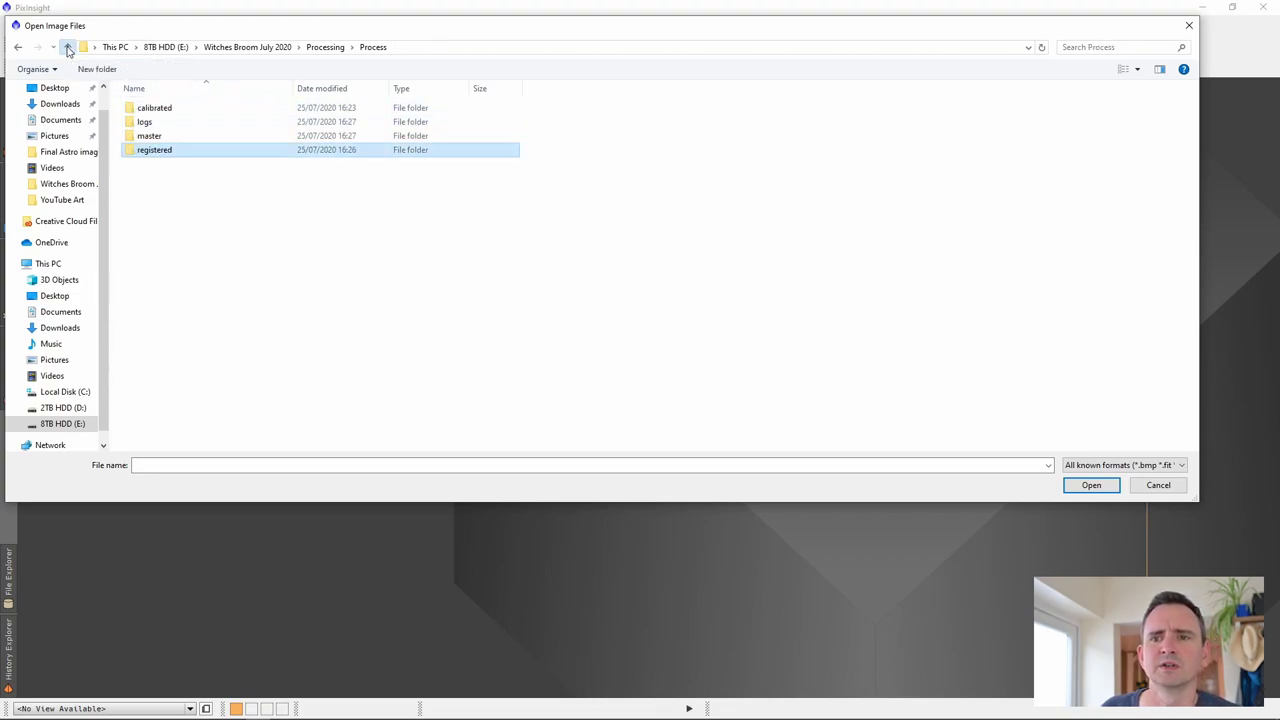
{"action": "double_click", "coordinate": [131, 137]}
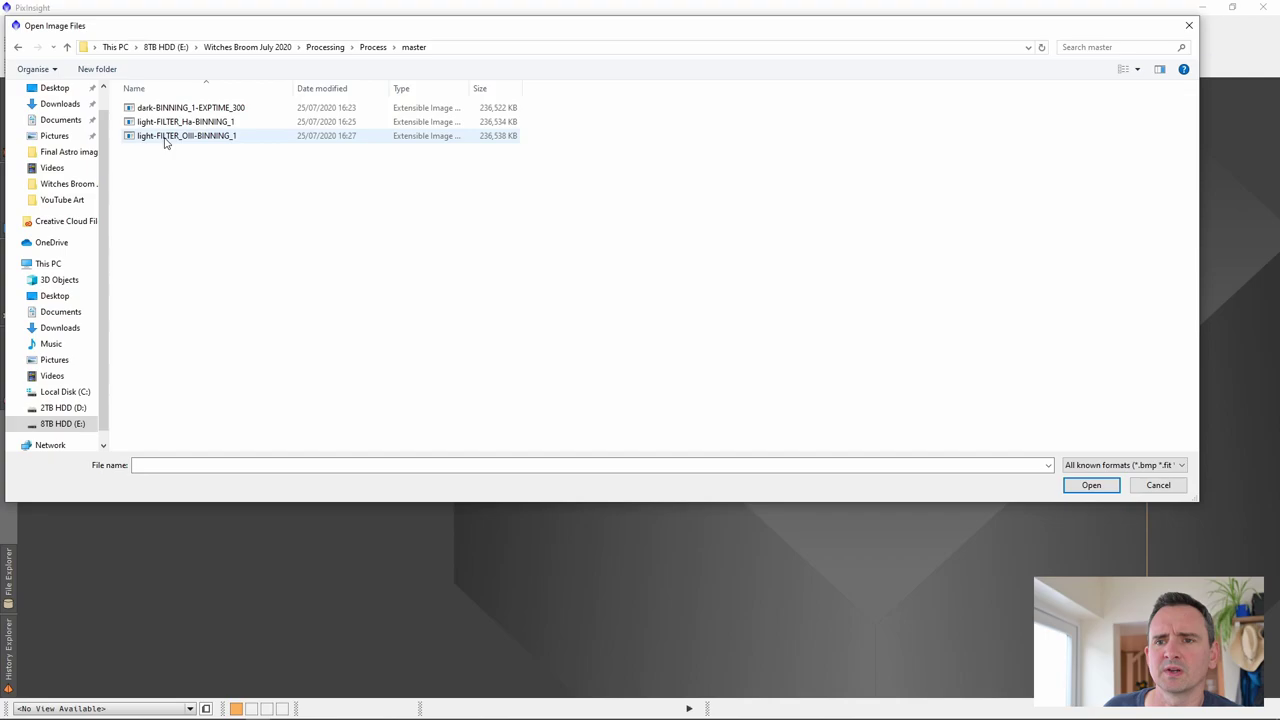
{"action": "left_click_drag", "start_coordinate": [195, 153], "coordinate": [140, 121]}
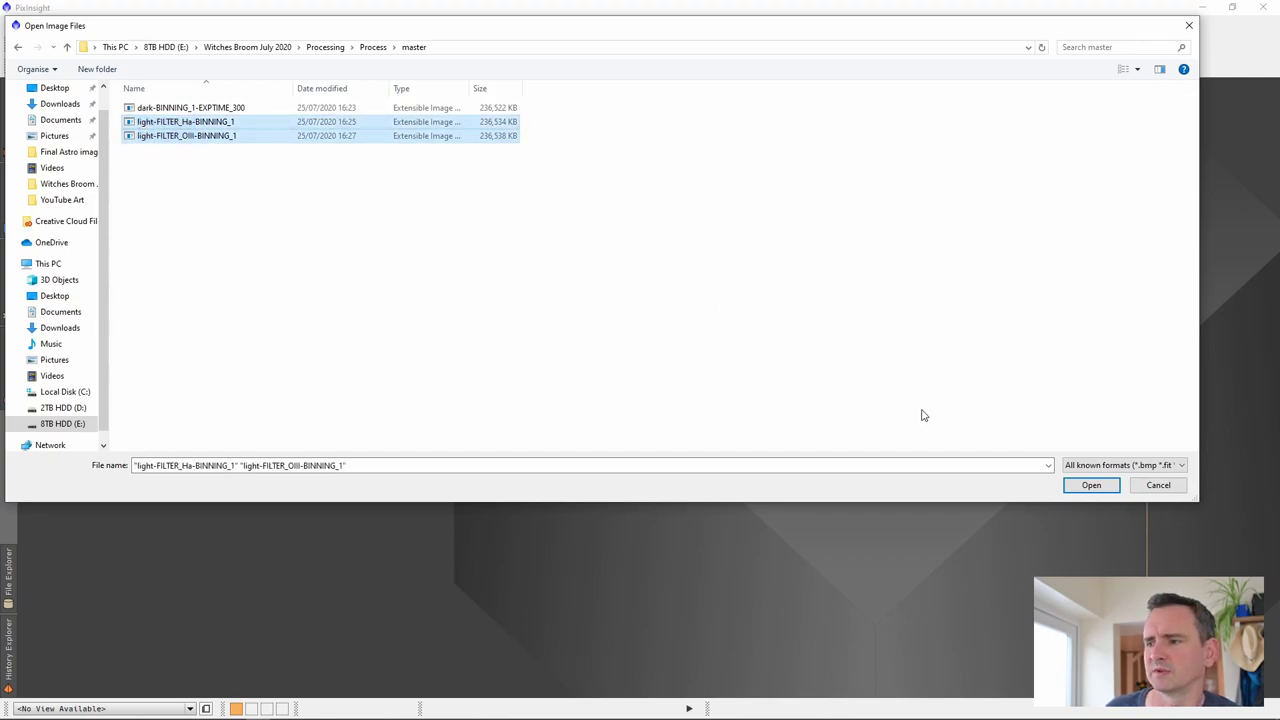
{"action": "left_click", "coordinate": [1091, 485]}
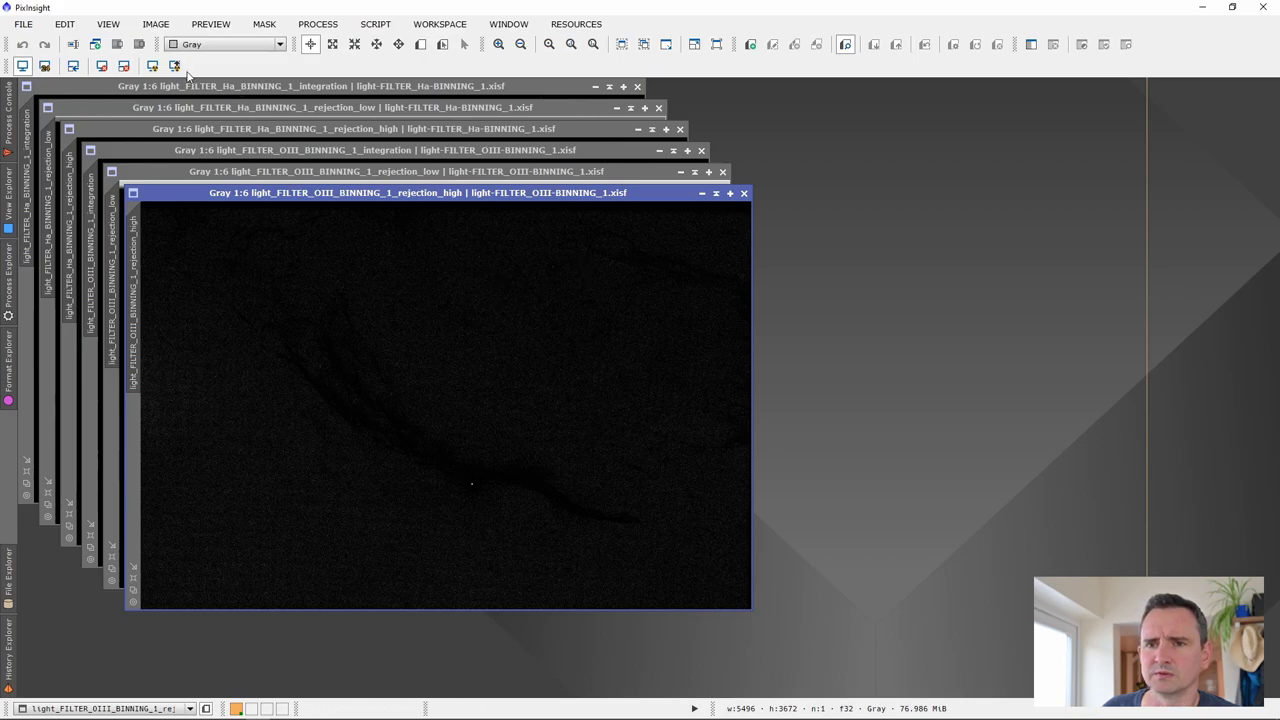
Close the OIII low and high rejection maps and auto-stretch the OIII integration
{"action": "left_click", "coordinate": [152, 65]}
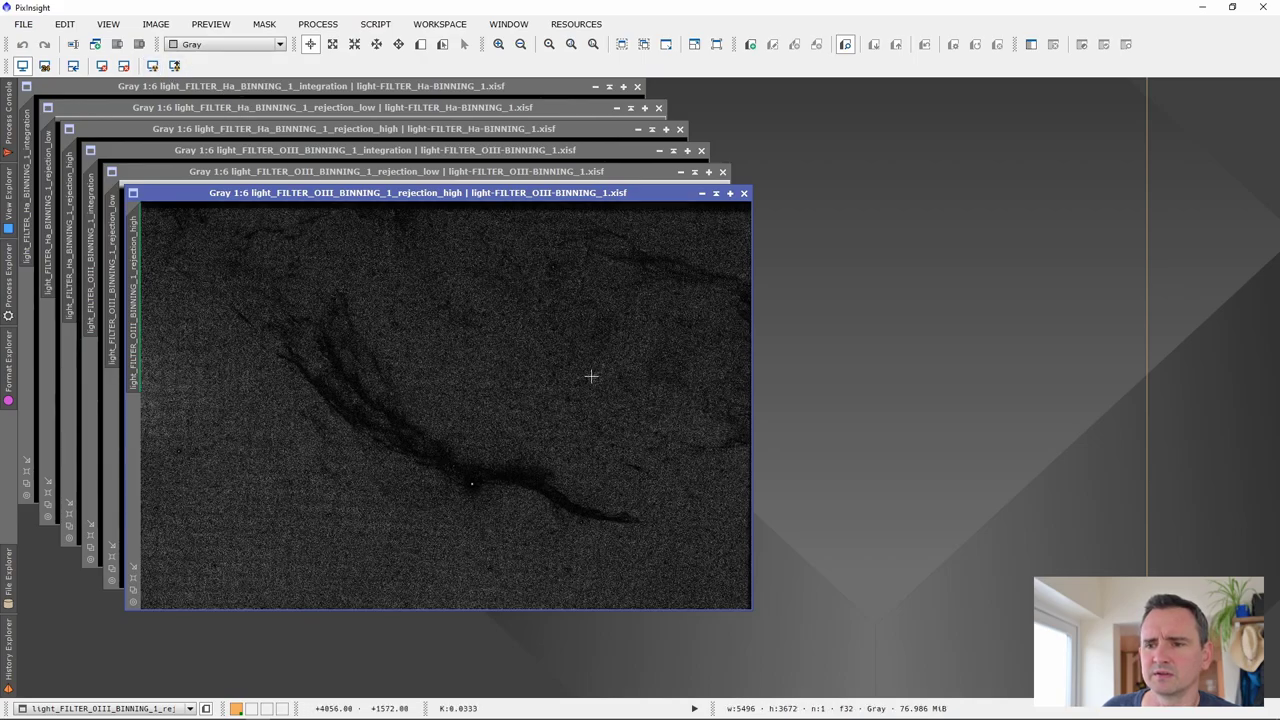
{"action": "left_click", "coordinate": [743, 193]}
{"action": "left_click", "coordinate": [722, 171]}
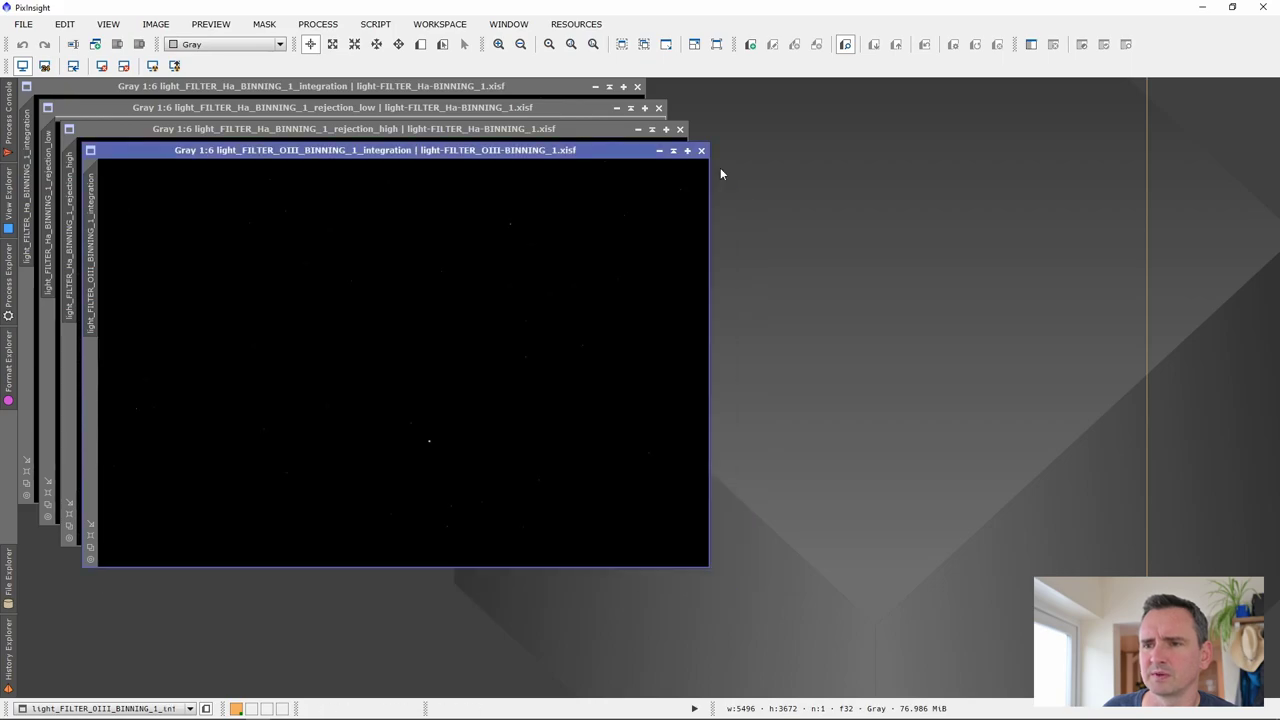
{"action": "left_click", "coordinate": [152, 66]}
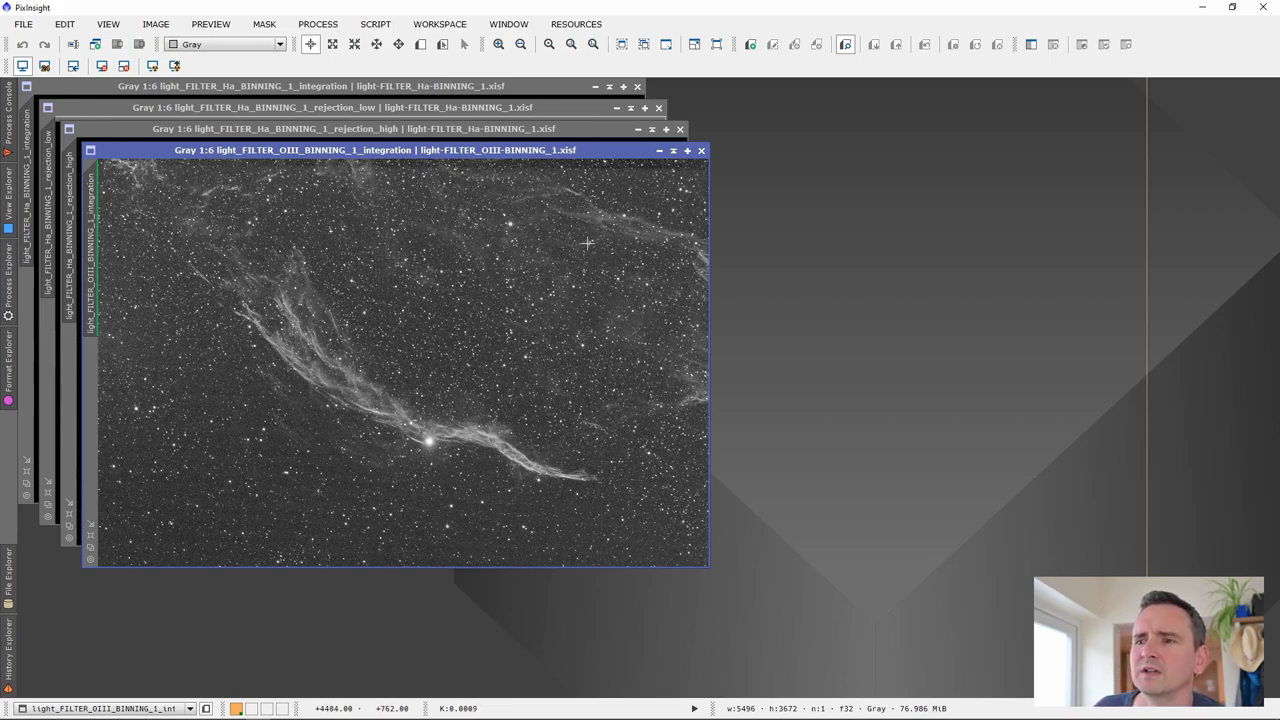
Close the Ha low and high rejection maps and auto-stretch the Ha integration
{"action": "left_click", "coordinate": [633, 132]}
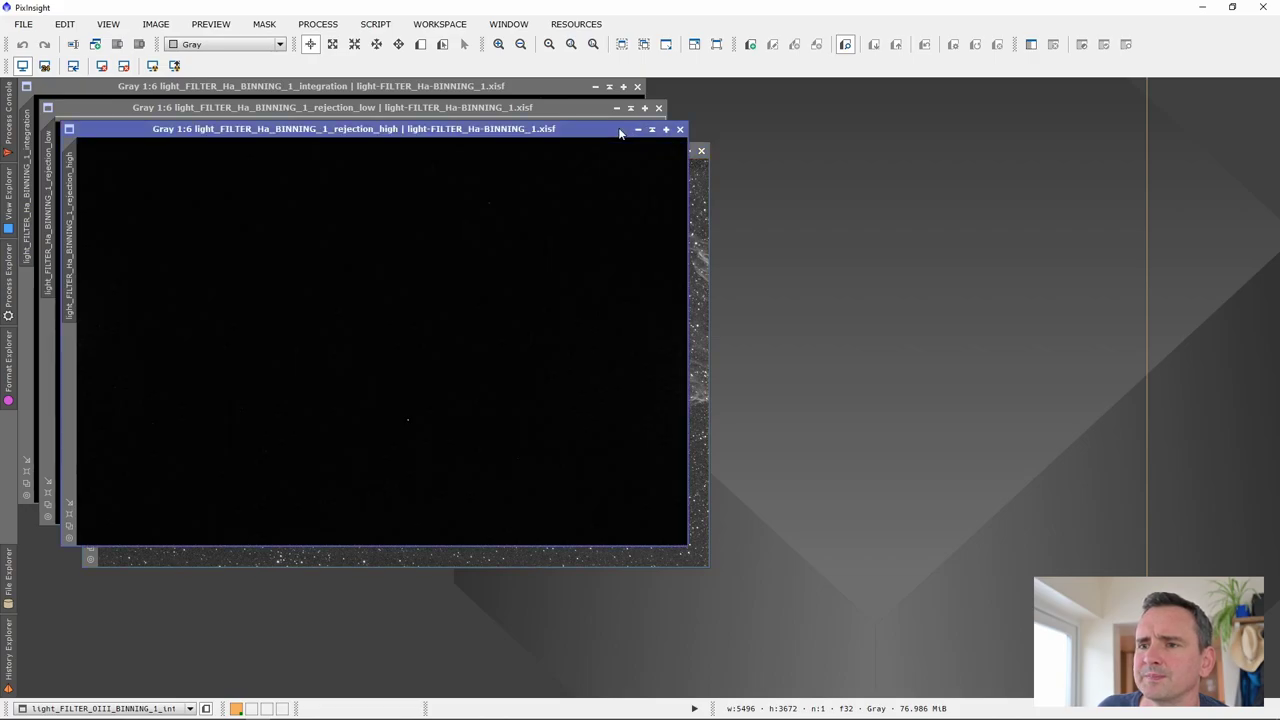
{"action": "left_click", "coordinate": [153, 66]}
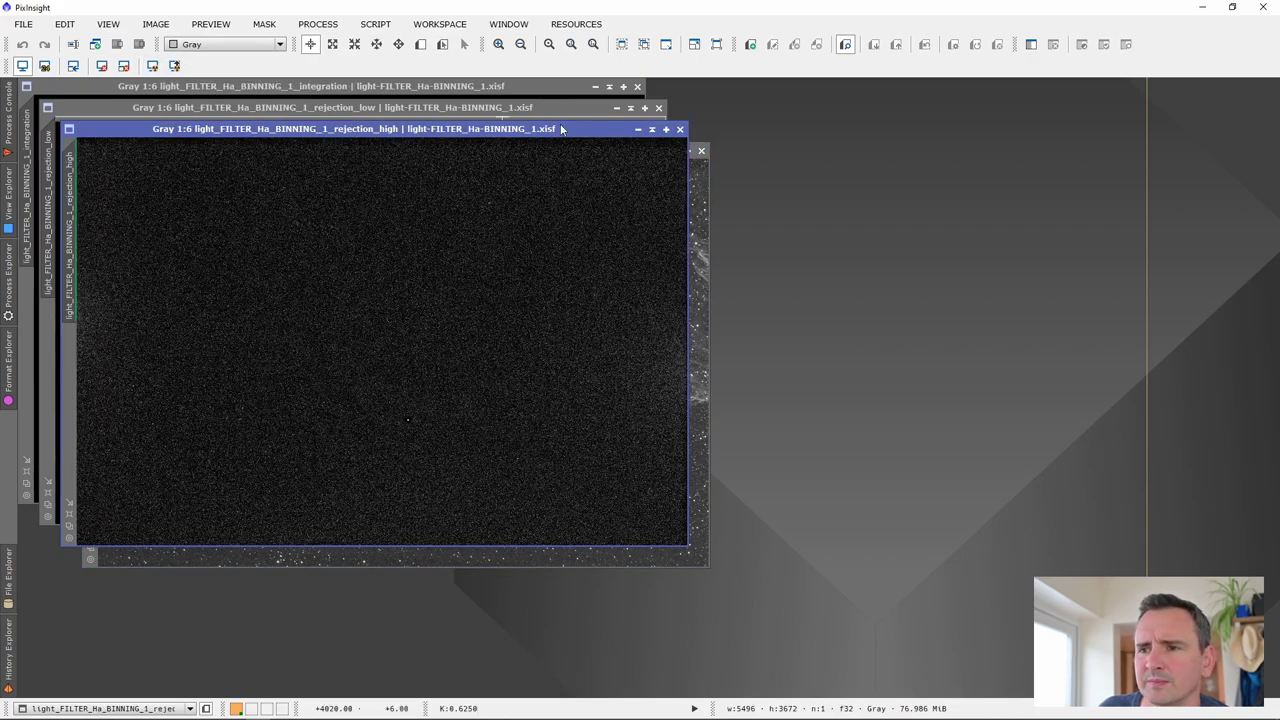
{"action": "left_click", "coordinate": [680, 130]}
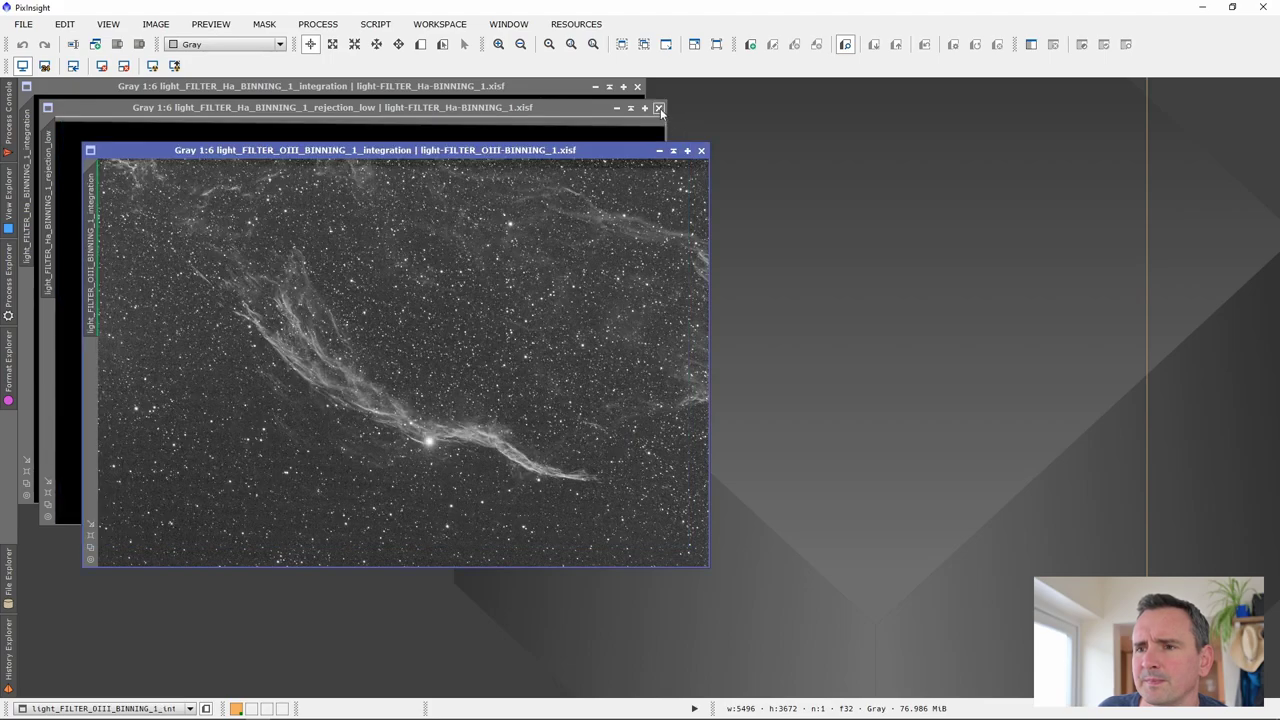
{"action": "left_click", "coordinate": [659, 108]}
{"action": "left_click", "coordinate": [540, 87]}
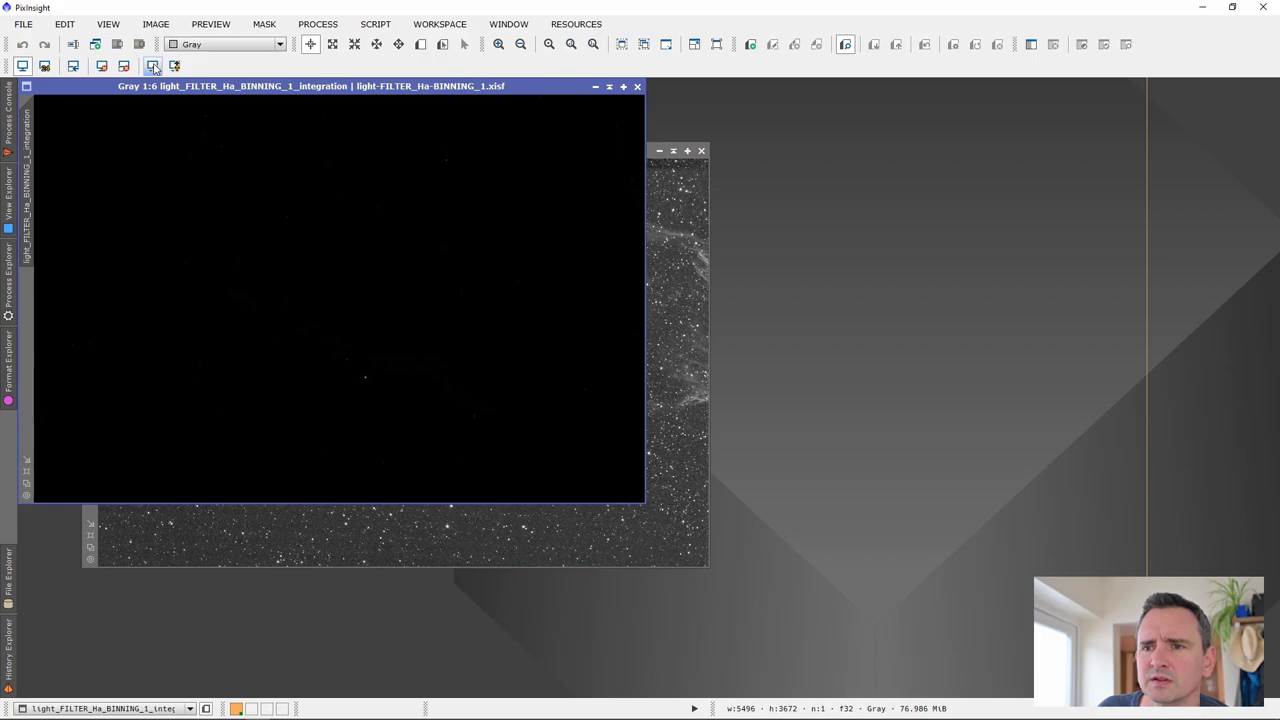
{"action": "left_click", "coordinate": [152, 66]}
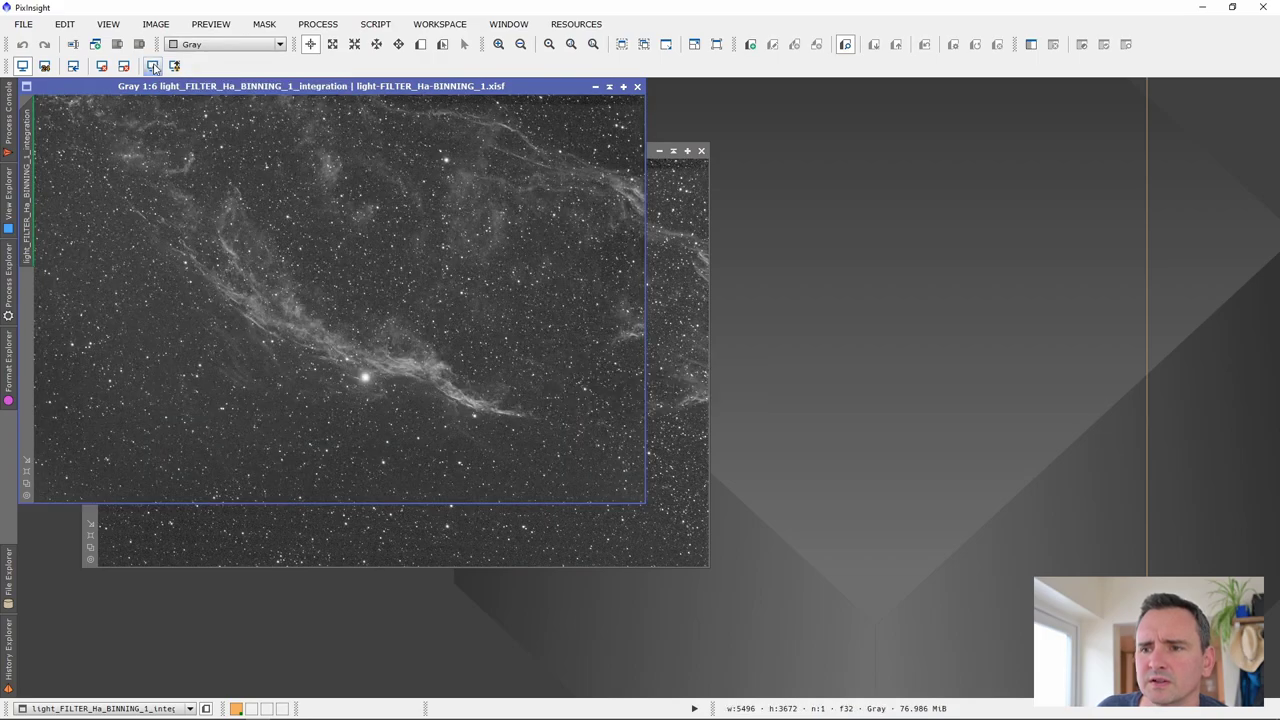
Arrange the windows with OIII at upper left and the Ha image placed over it
{"action": "left_click_drag", "start_coordinate": [395, 87], "coordinate": [822, 191]}
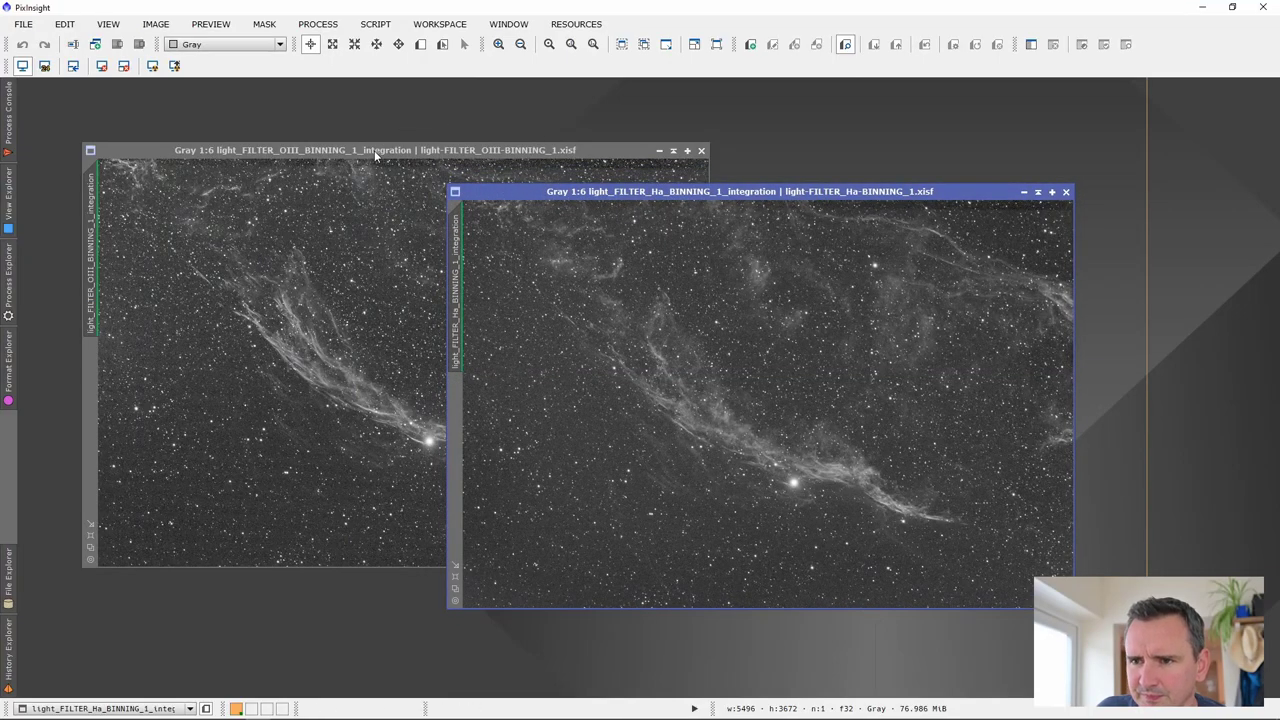
{"action": "left_click_drag", "start_coordinate": [374, 150], "coordinate": [331, 112]}
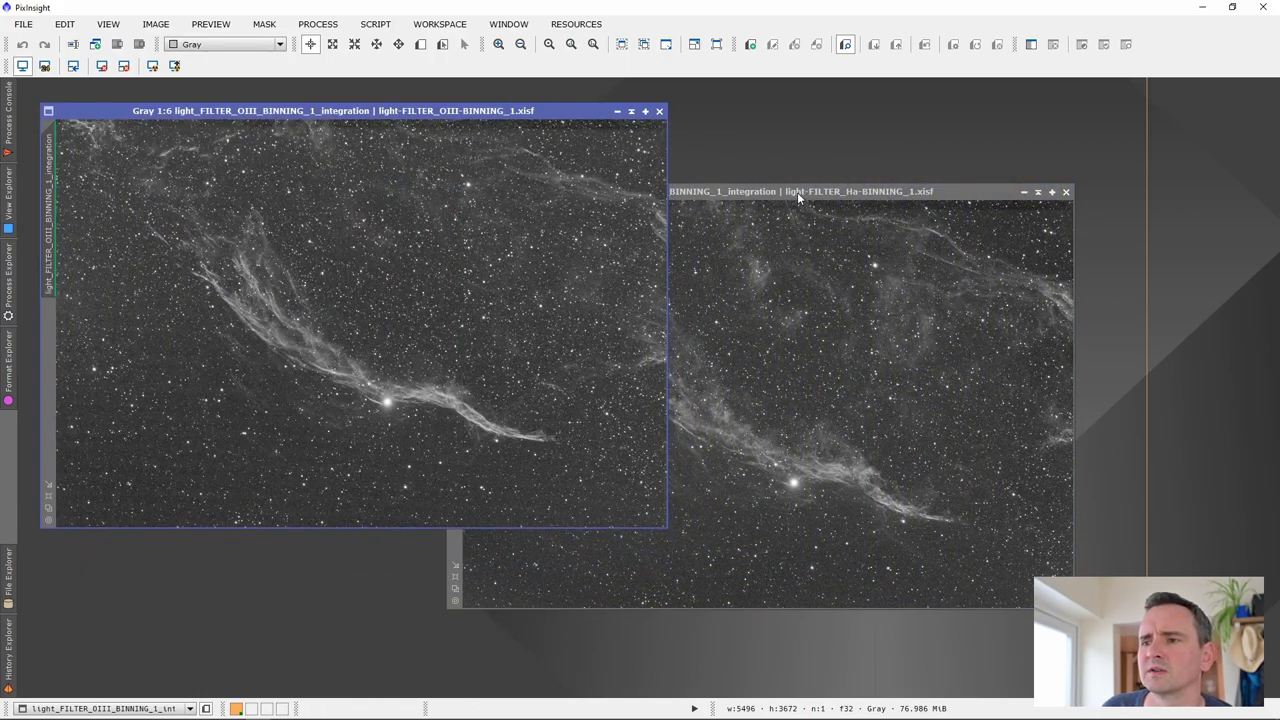
{"action": "left_click_drag", "start_coordinate": [797, 192], "coordinate": [397, 192]}
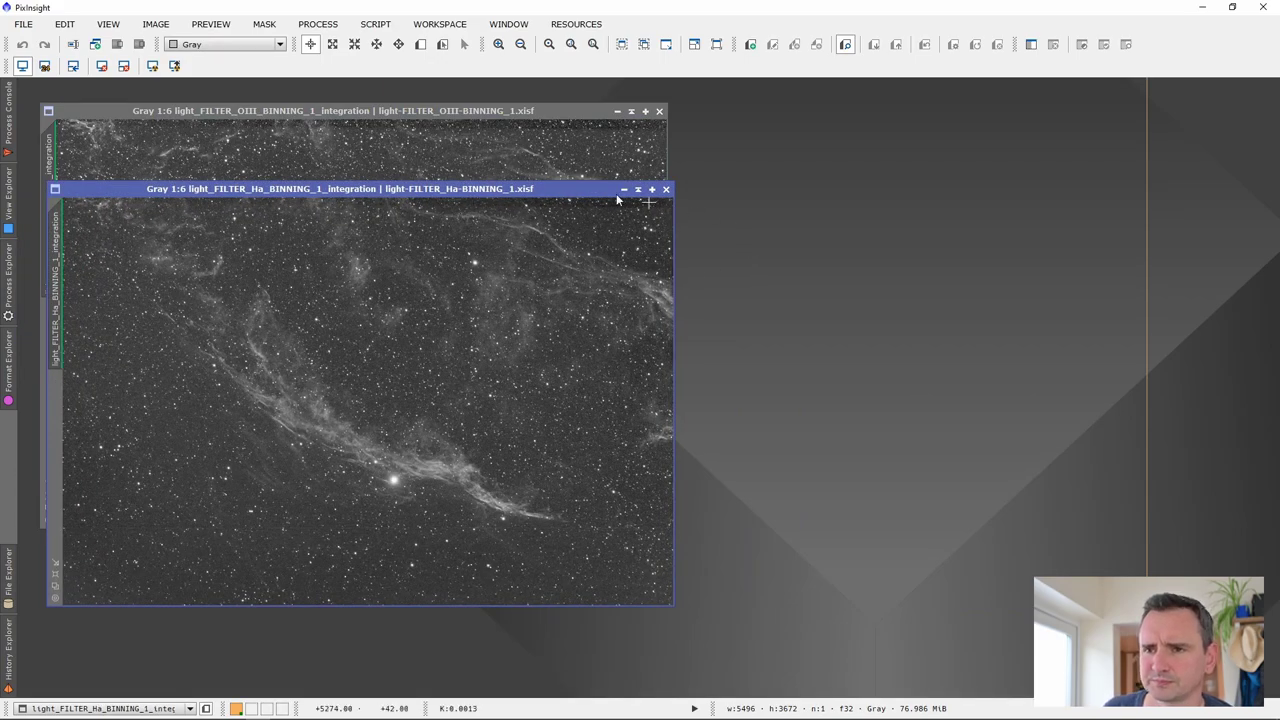
Crop the Ha integration just inside its edges with DynamicCrop, saving the crop as a process icon
{"action": "left_click", "coordinate": [318, 24]}
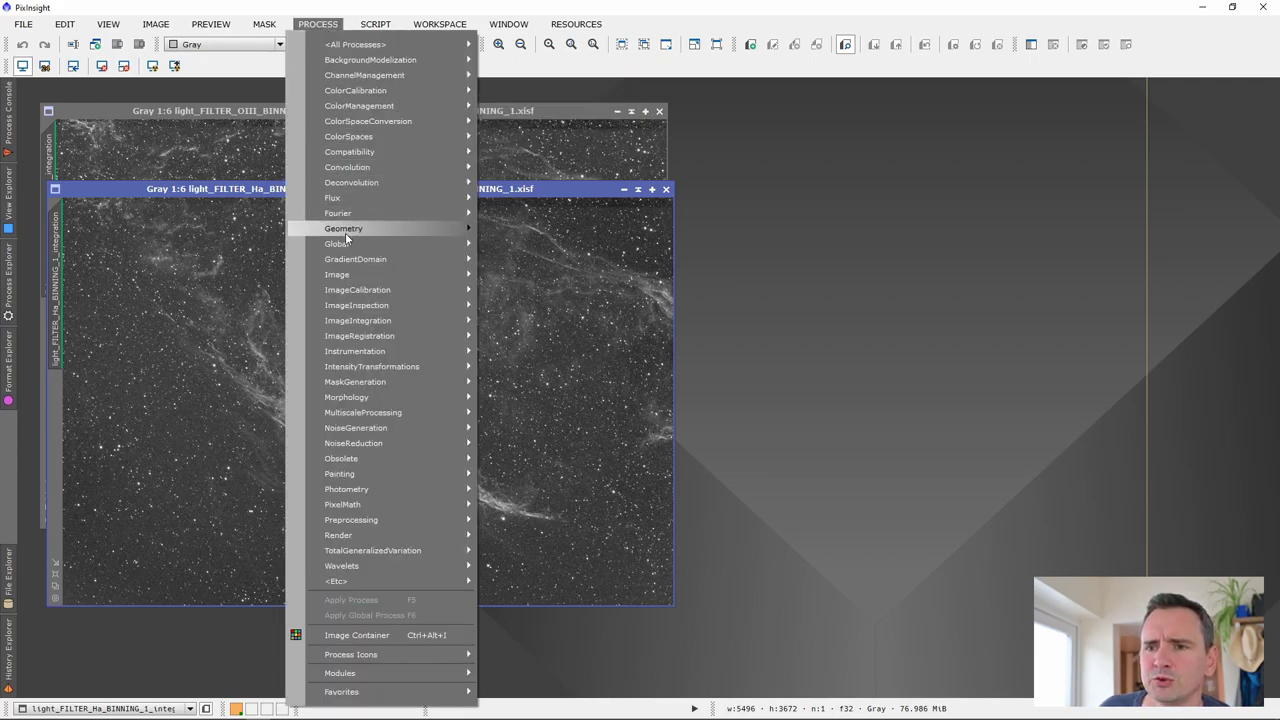
{"action": "mouse_move", "coordinate": [345, 232]}
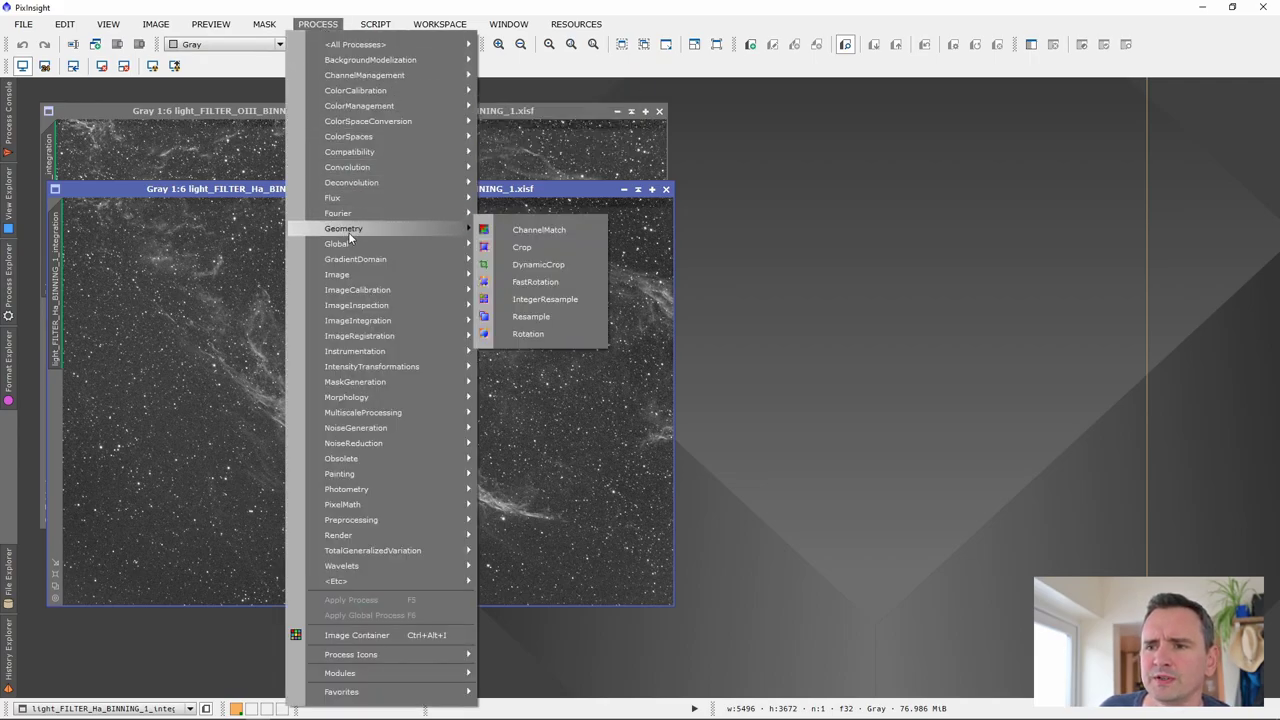
{"action": "left_click", "coordinate": [521, 266]}
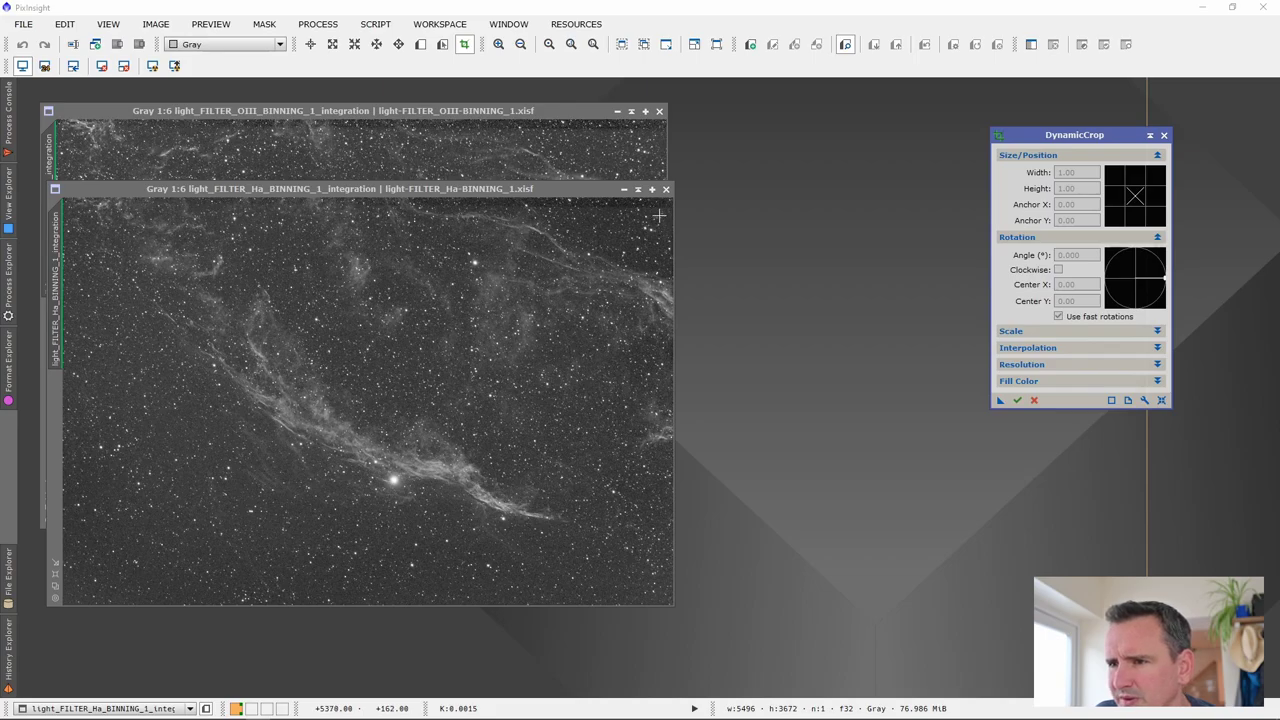
{"action": "left_click_drag", "start_coordinate": [659, 215], "coordinate": [71, 600]}
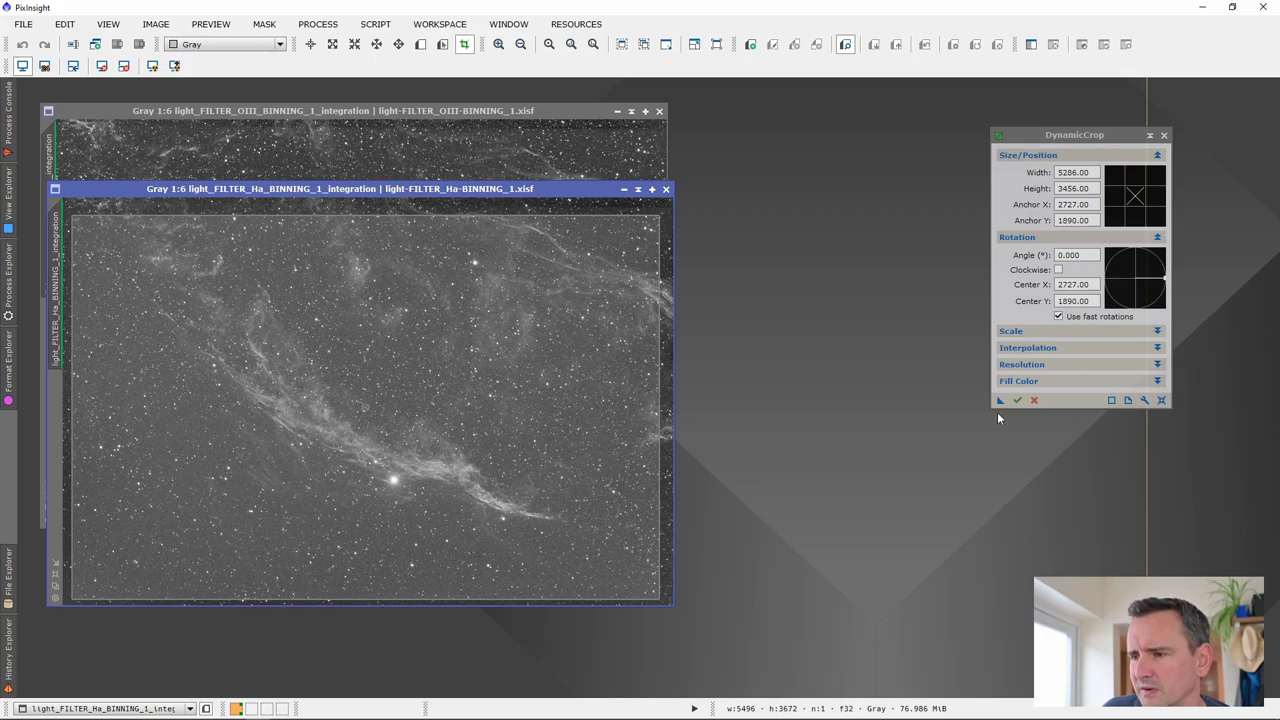
{"action": "left_click_drag", "start_coordinate": [1000, 401], "coordinate": [891, 473]}
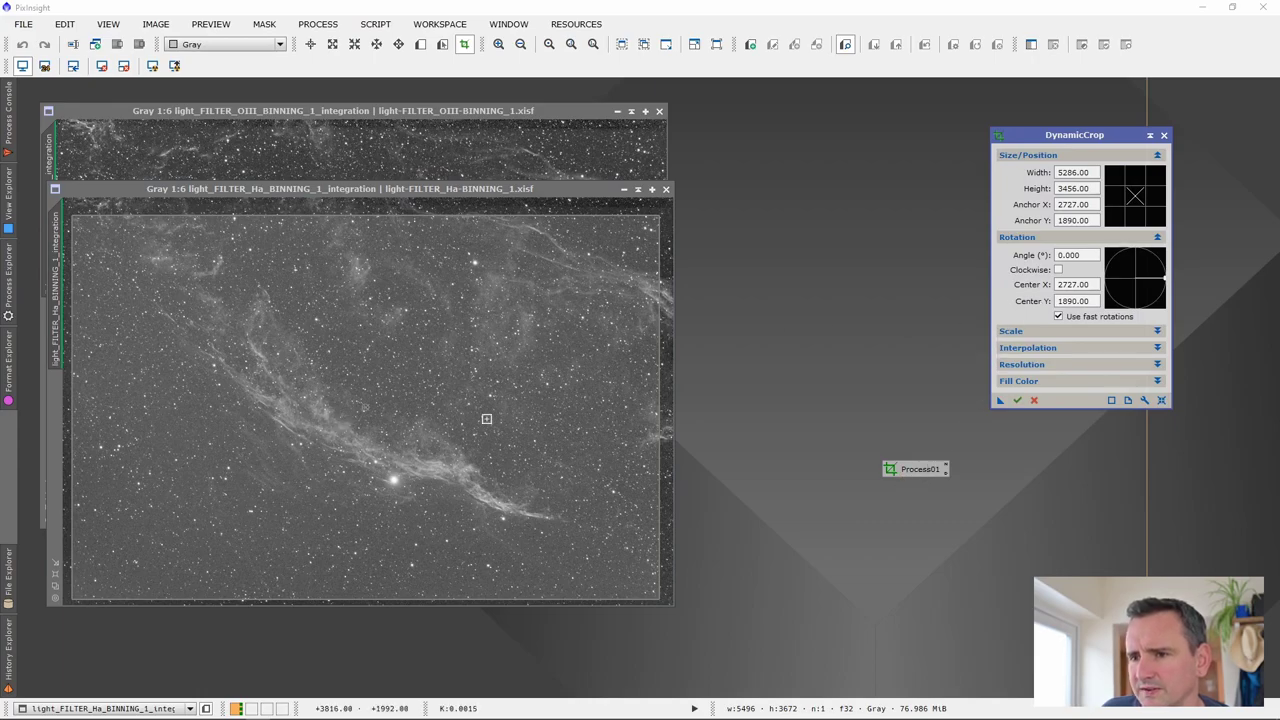
{"action": "left_click", "coordinate": [1017, 401]}
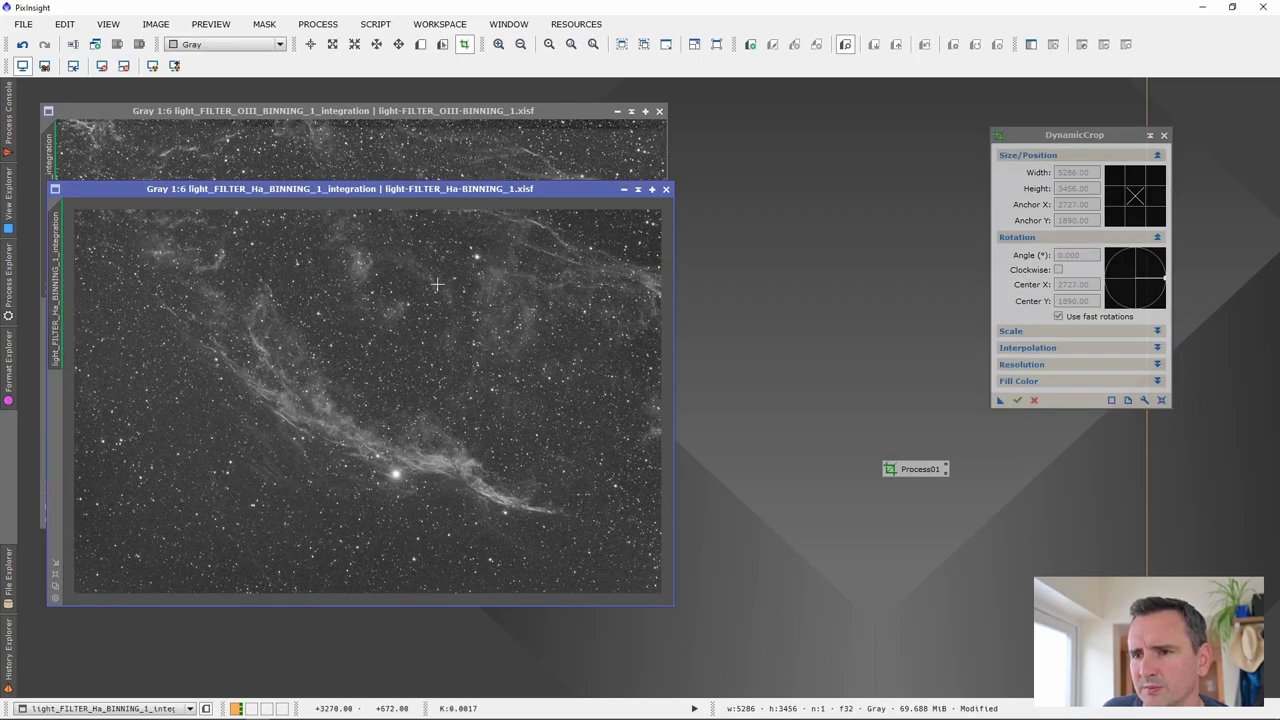
Apply the same crop to the OIII image, close DynamicCrop, and move the Process01 icon top right
{"action": "left_click", "coordinate": [441, 144]}
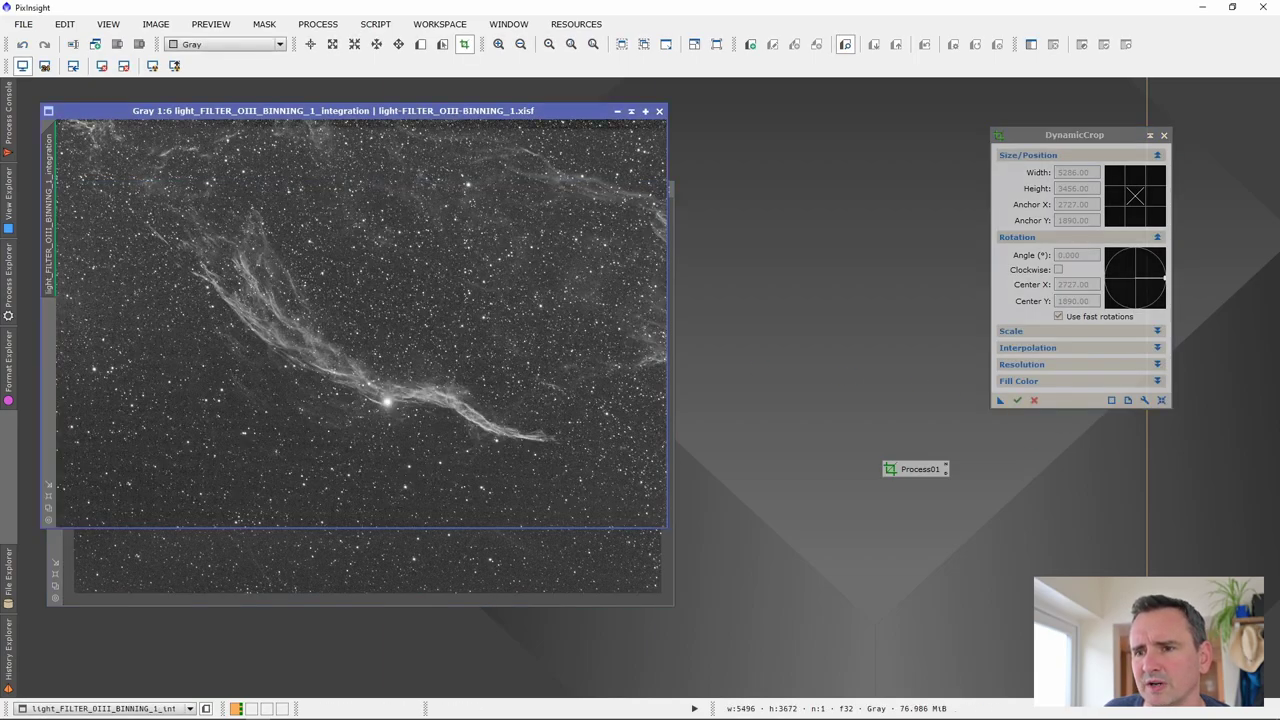
{"action": "left_click_drag", "start_coordinate": [857, 460], "coordinate": [428, 268]}
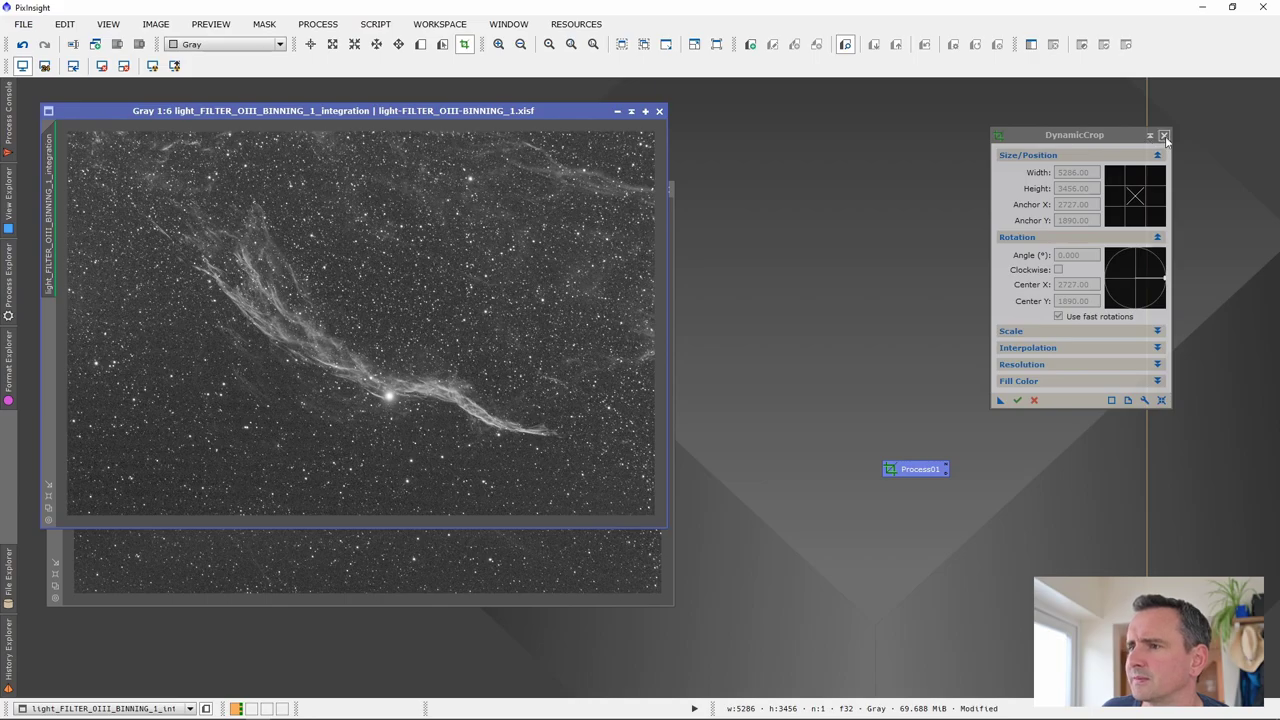
{"action": "left_click", "coordinate": [1164, 136]}
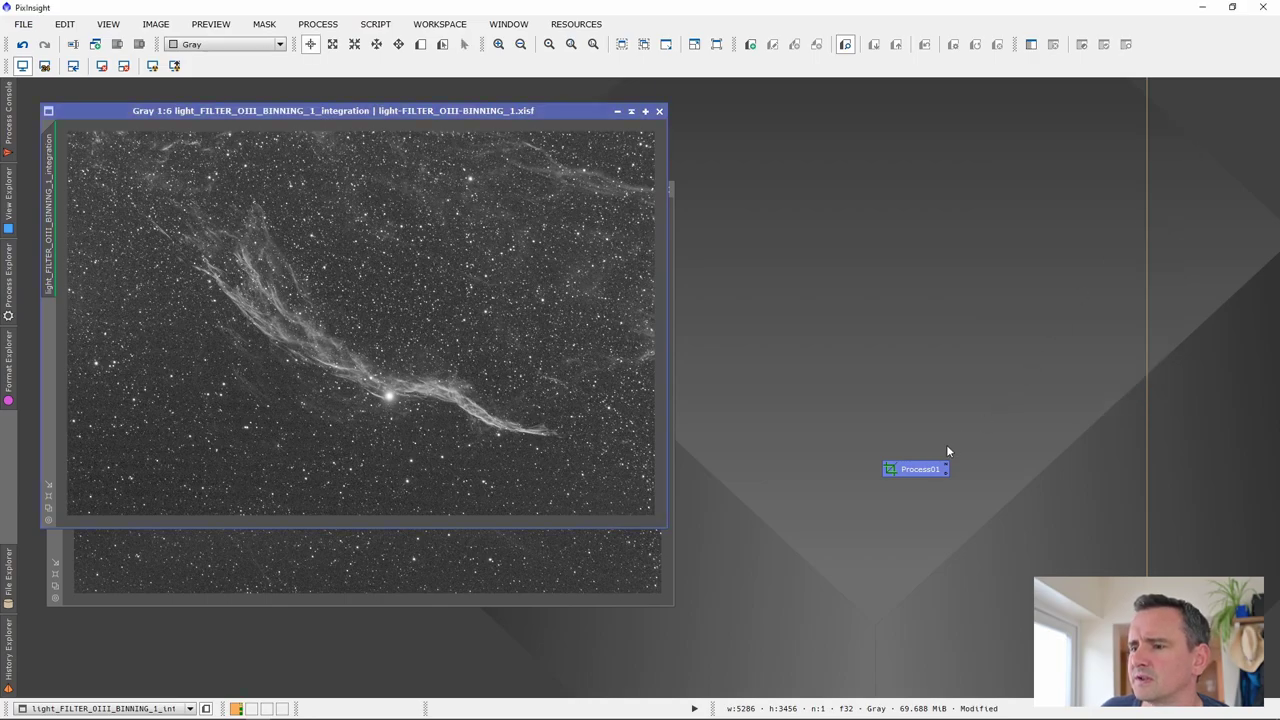
{"action": "right_click", "coordinate": [916, 468]}
{"action": "left_click", "coordinate": [889, 521]}
{"action": "left_click_drag", "start_coordinate": [905, 471], "coordinate": [1032, 96]}
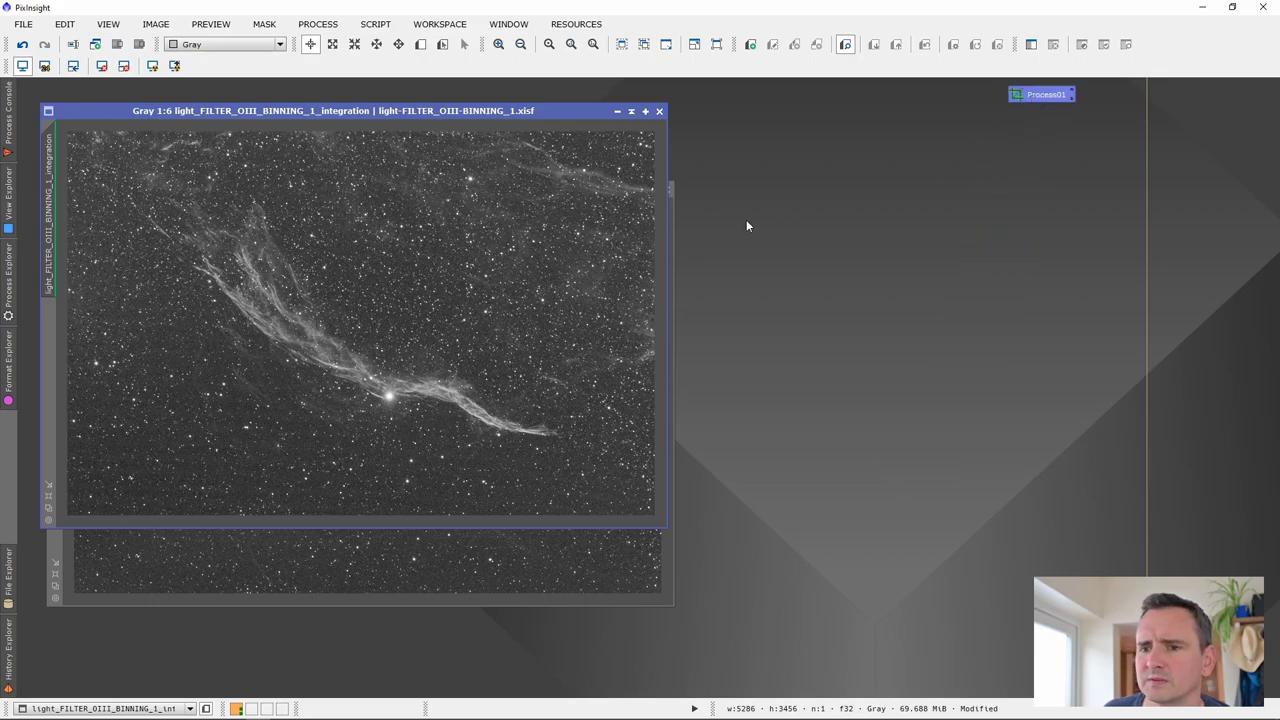
{"action": "mouse_move", "coordinate": [456, 113]}
{"action": "left_mouse_down"}
{"action": "mouse_move", "coordinate": [462, 194]}
{"action": "mouse_move", "coordinate": [456, 114]}
{"action": "left_mouse_up"}
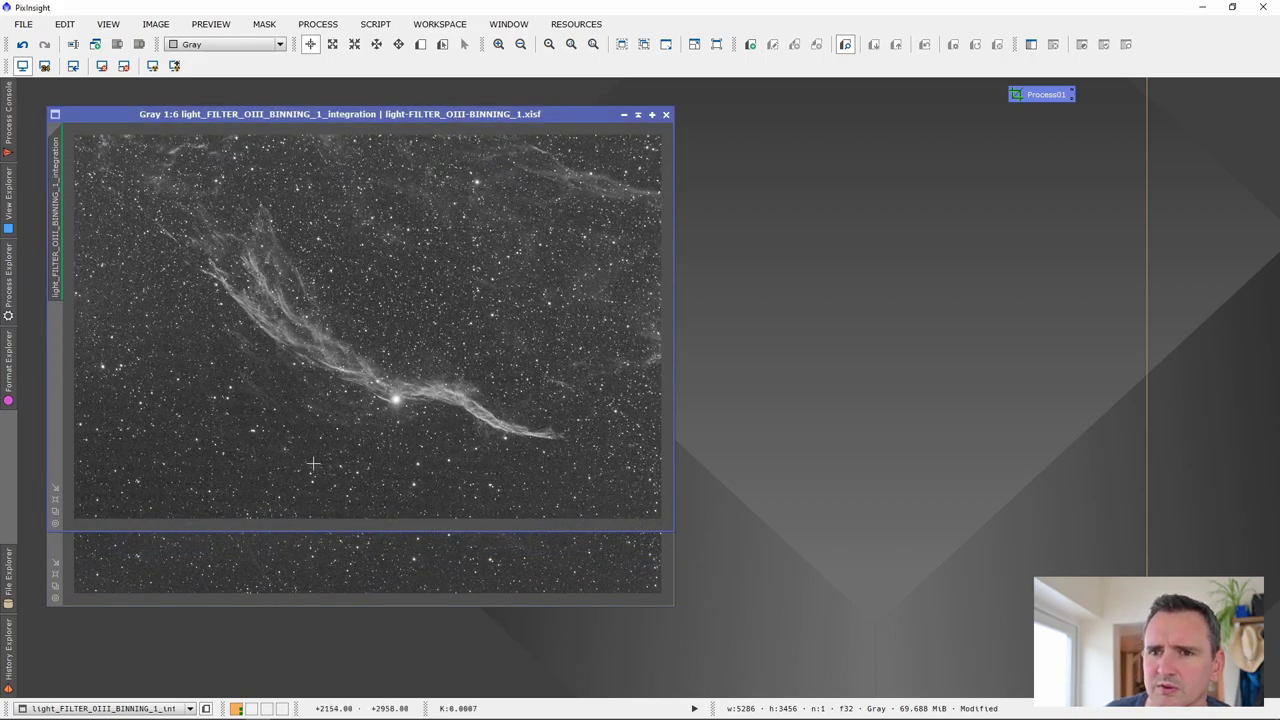
Clone the OIII integration and minimise the original OIII image to the top left
{"action": "mouse_move", "coordinate": [57, 219]}
{"action": "left_click_drag", "start_coordinate": [57, 219], "coordinate": [420, 313]}
{"action": "left_click_drag", "start_coordinate": [344, 316], "coordinate": [344, 316]}
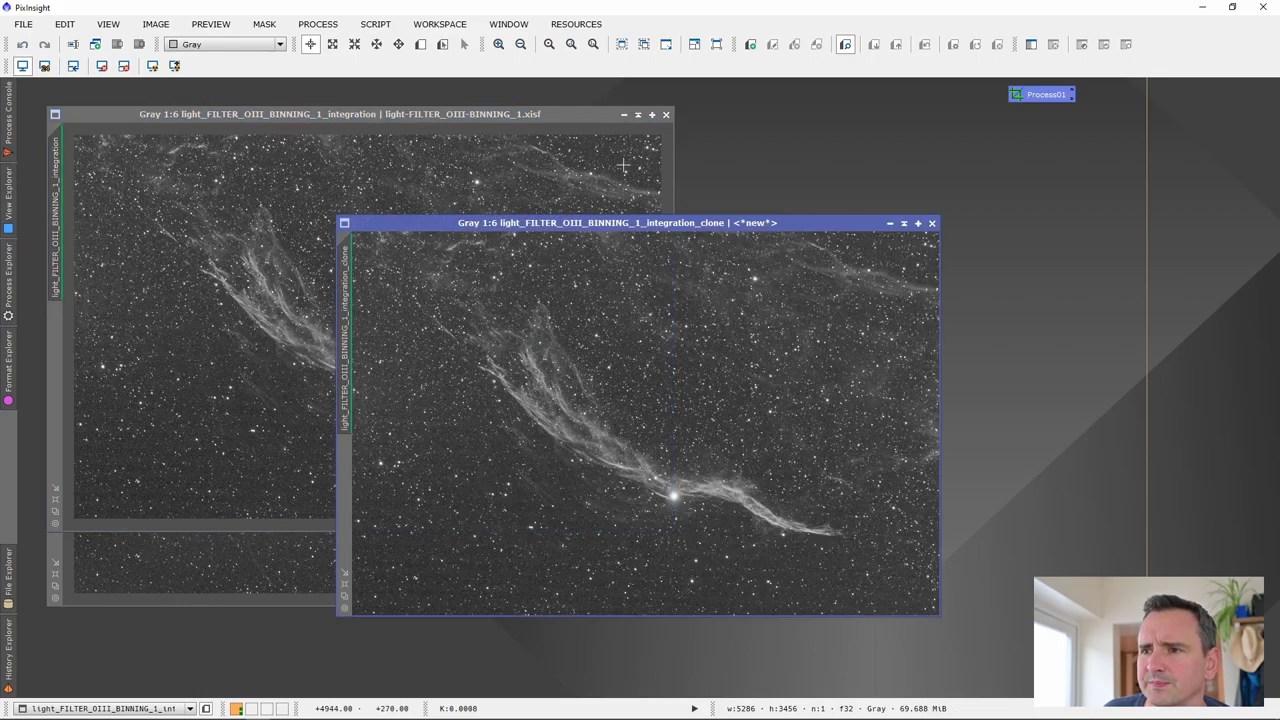
{"action": "left_click", "coordinate": [638, 114]}
{"action": "left_click_drag", "start_coordinate": [263, 320], "coordinate": [53, 108]}
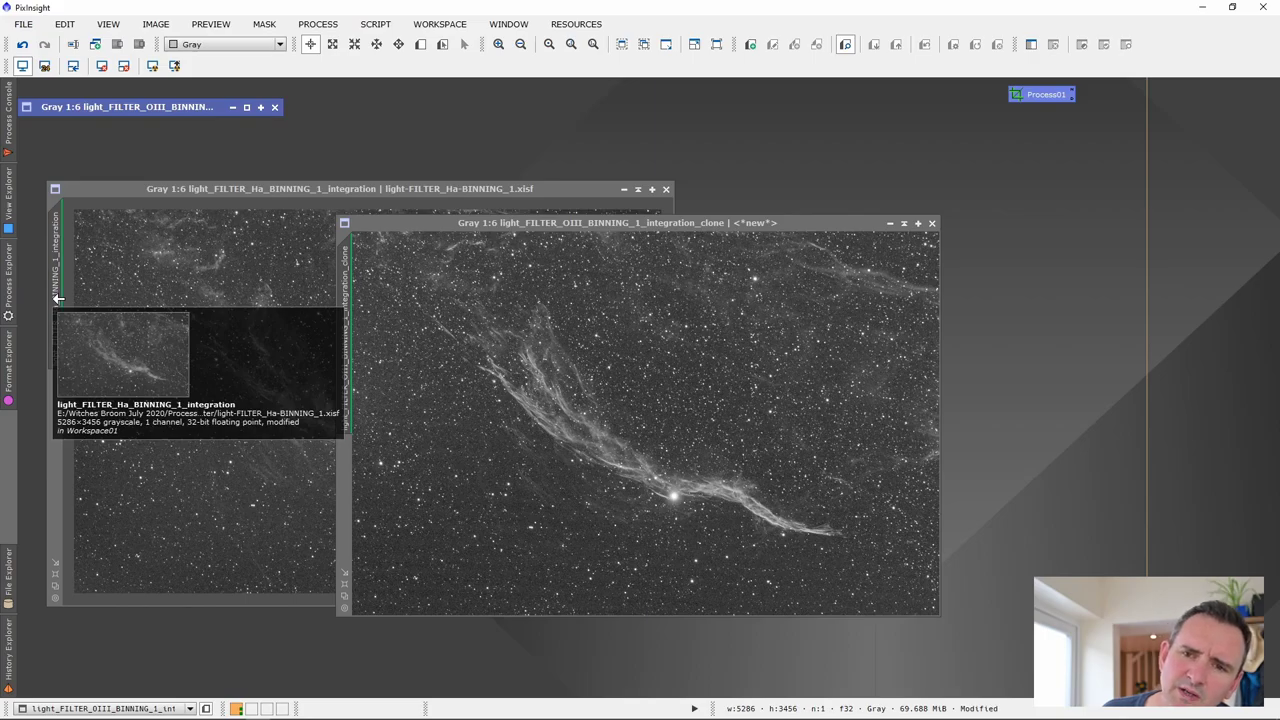
Clone the Ha integration, minimise its original, and set the OIII clone in front of the Ha clone
{"action": "left_click_drag", "start_coordinate": [58, 298], "coordinate": [139, 323]}
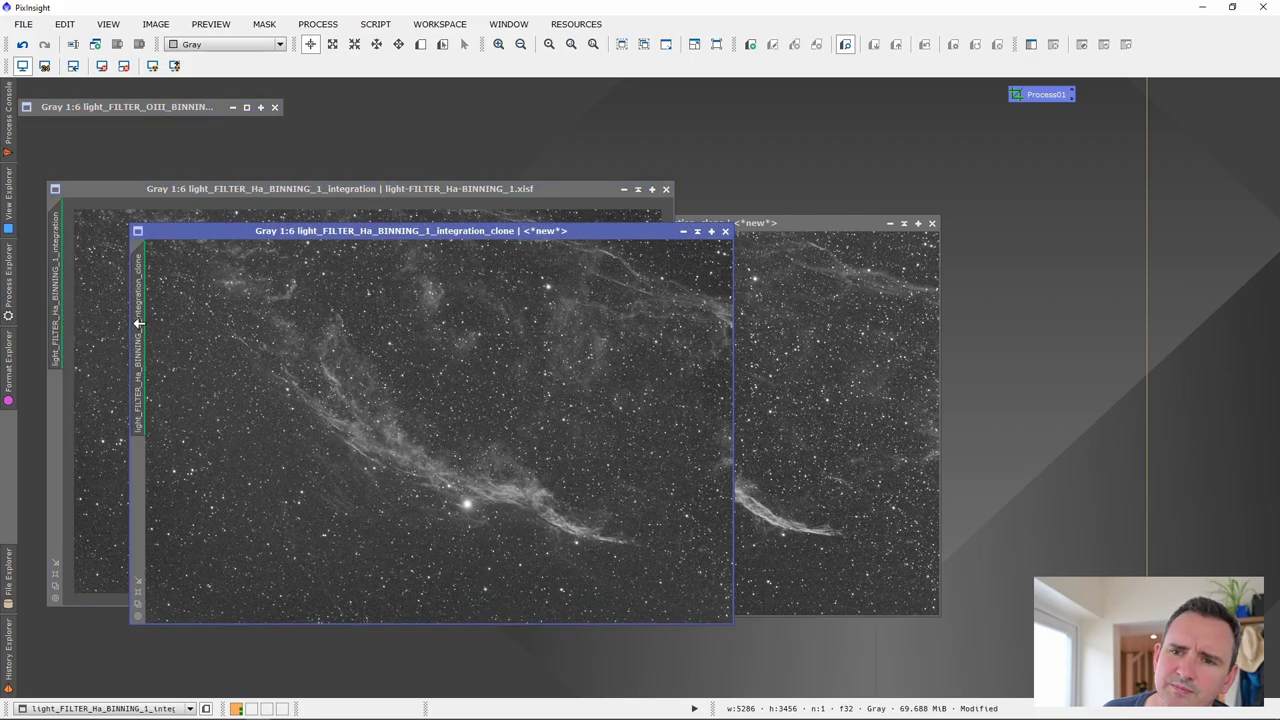
{"action": "left_click", "coordinate": [638, 189]}
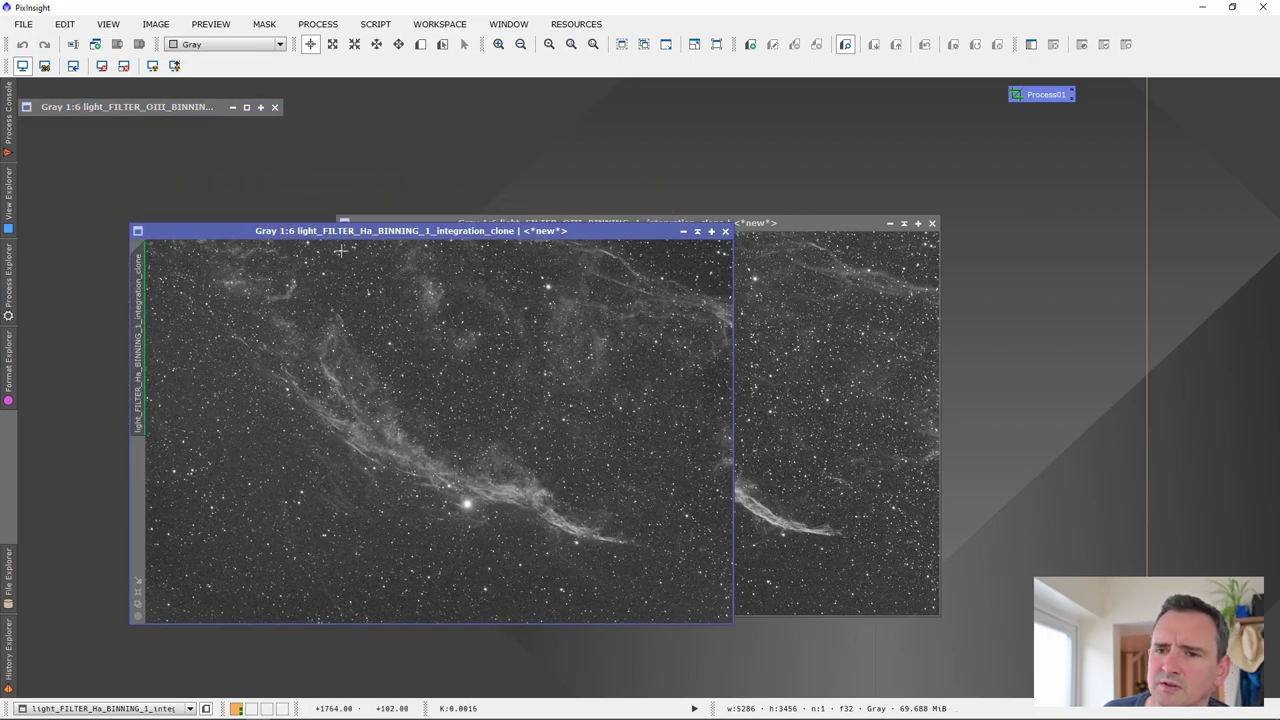
{"action": "left_click_drag", "start_coordinate": [446, 239], "coordinate": [746, 252]}
{"action": "left_click_drag", "start_coordinate": [291, 392], "coordinate": [254, 305]}
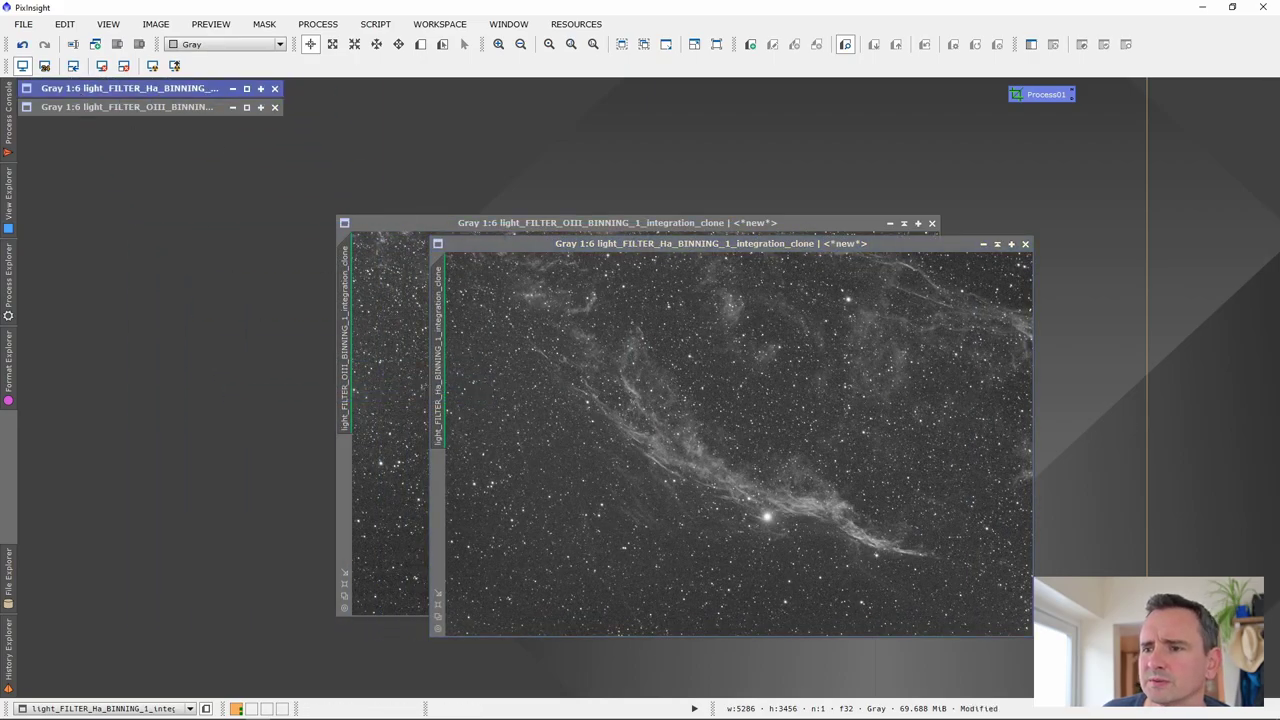
{"action": "left_click_drag", "start_coordinate": [548, 242], "coordinate": [171, 254]}
{"action": "left_click_drag", "start_coordinate": [427, 224], "coordinate": [142, 170]}
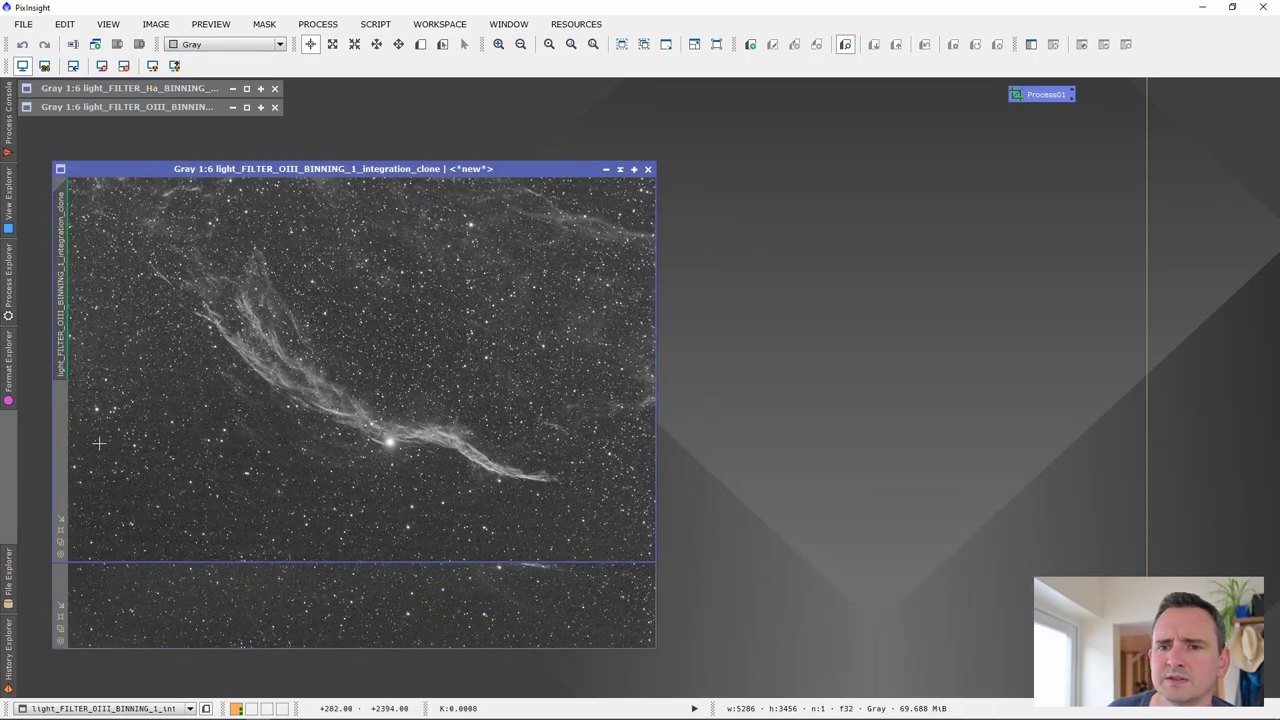
{"action": "left_click", "coordinate": [16, 292]}
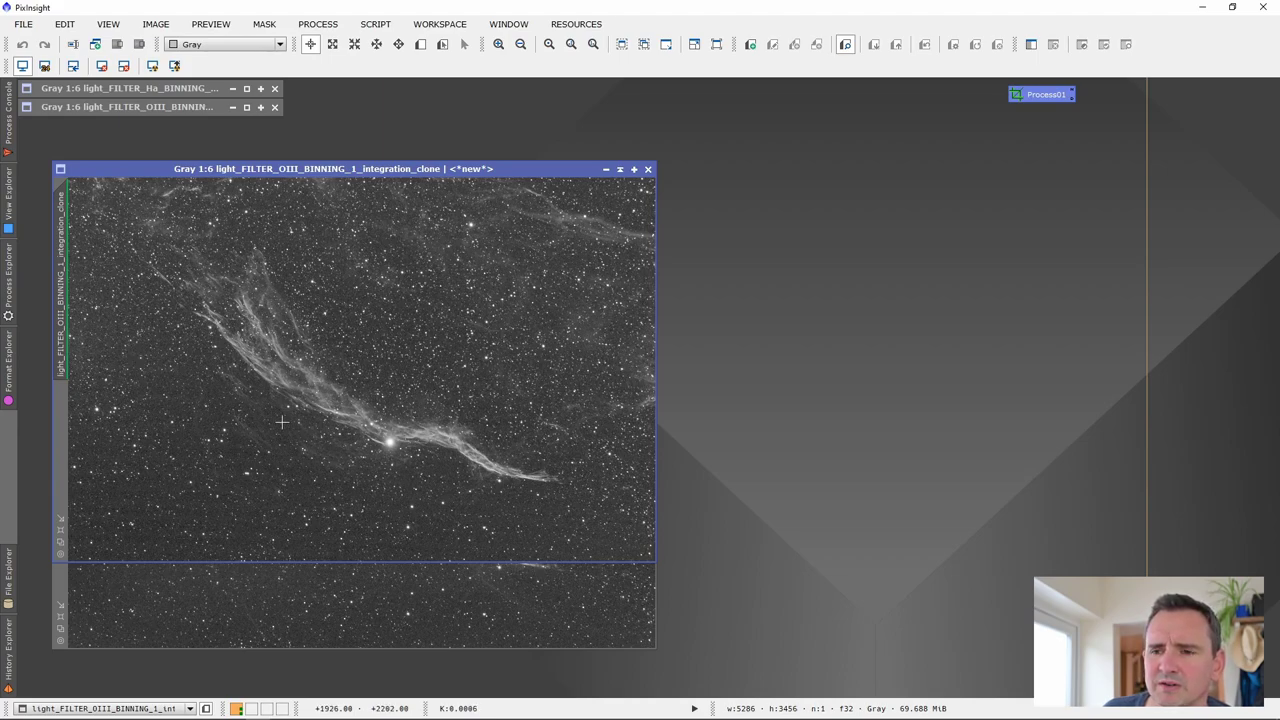
Open ScreenTransferFunction and HistogramTransformation, turn off the OIII clone's display stretch, and reset both tools
{"action": "left_click", "coordinate": [12, 288]}
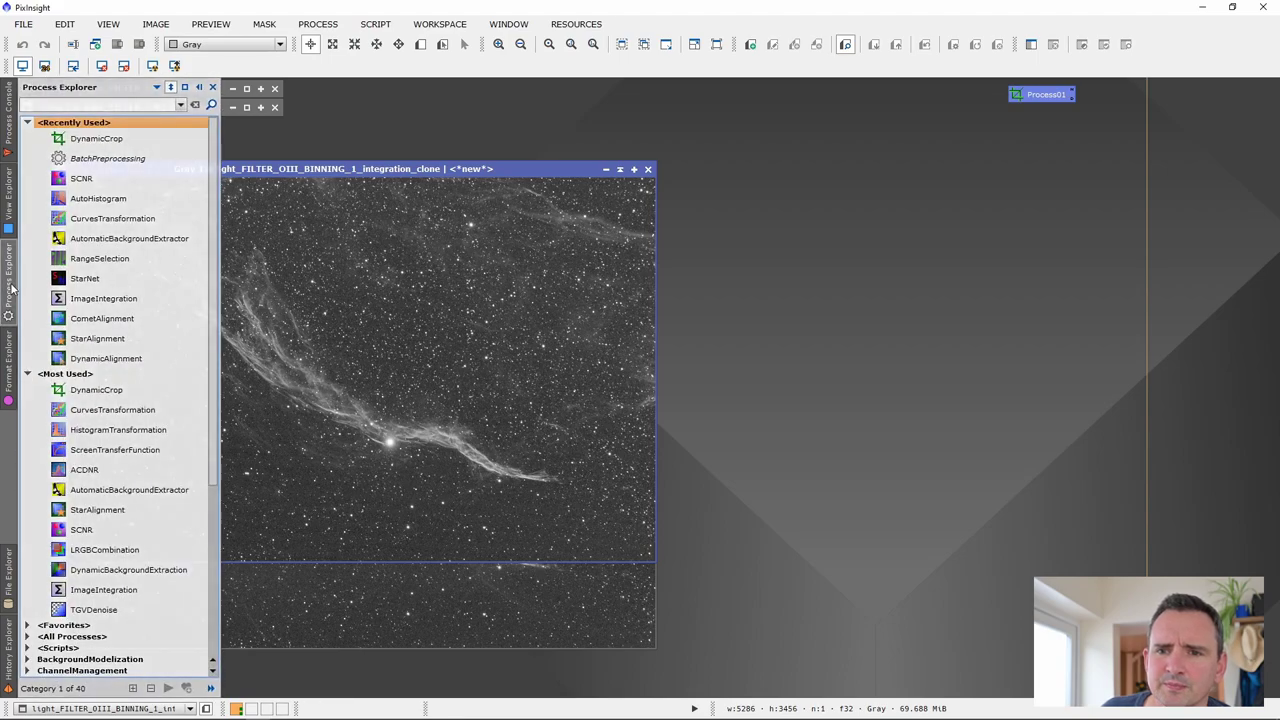
{"action": "double_click", "coordinate": [95, 449]}
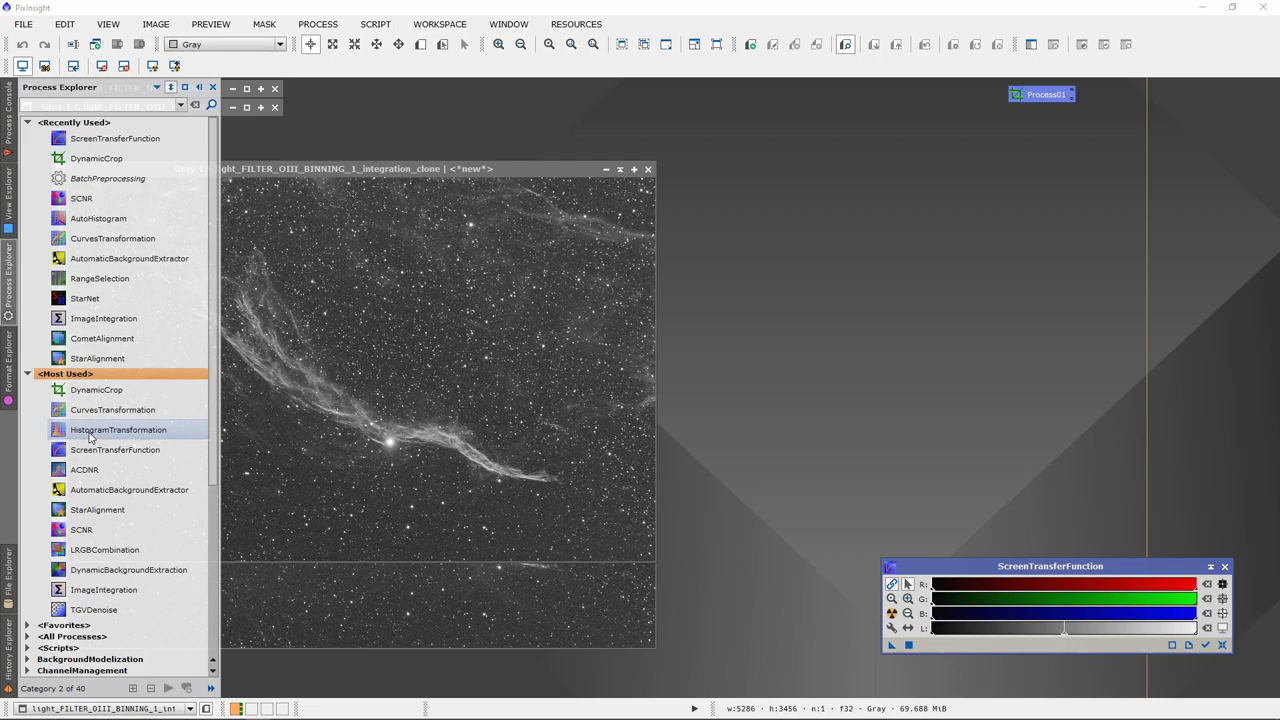
{"action": "double_click", "coordinate": [89, 436]}
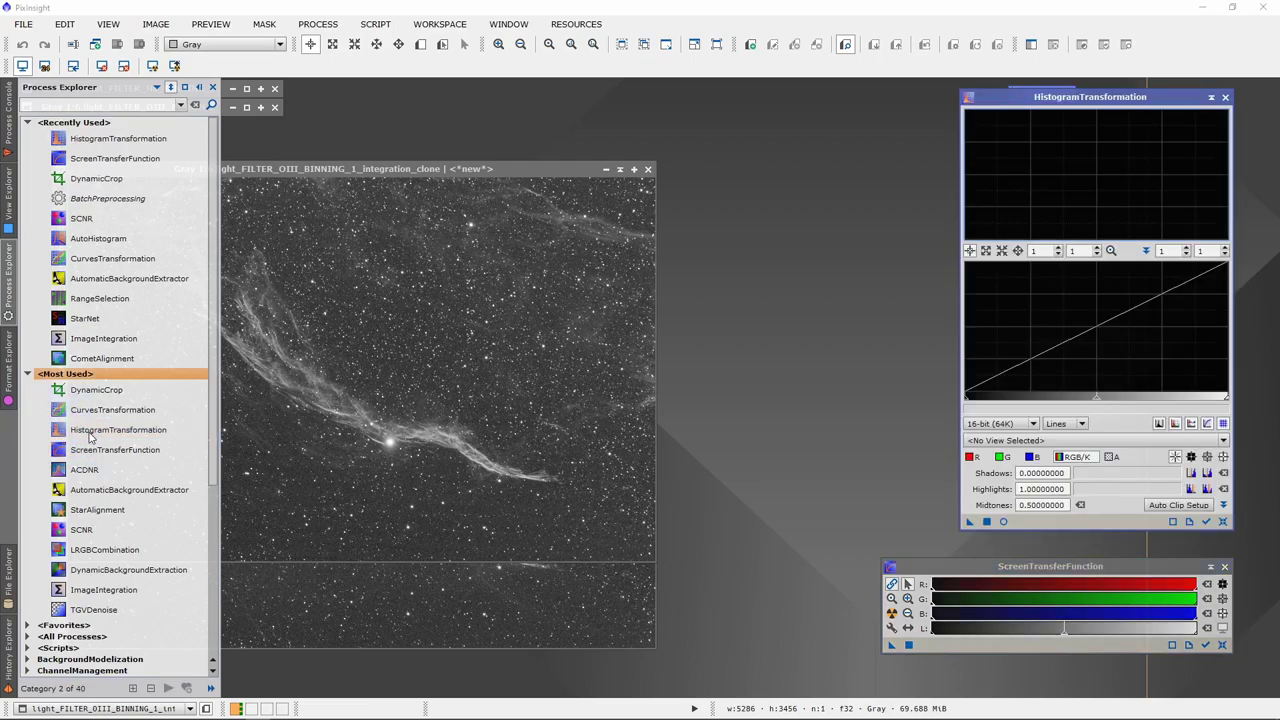
{"action": "left_click", "coordinate": [451, 171]}
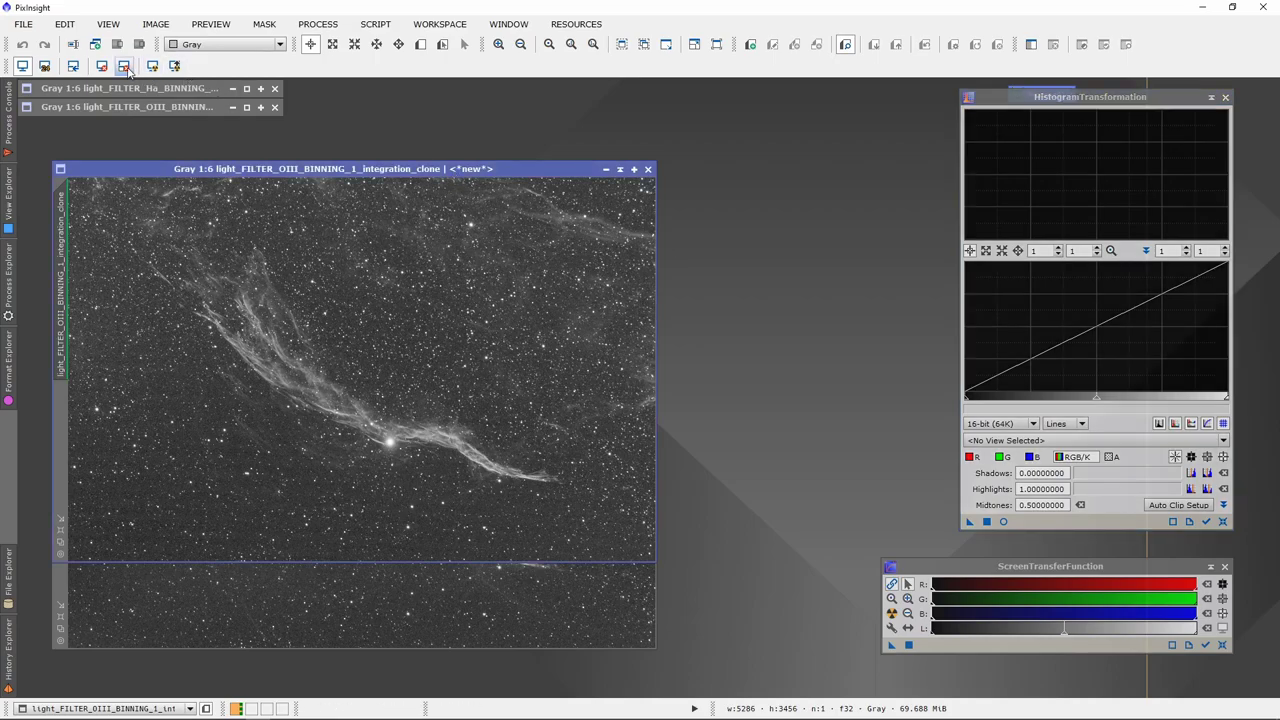
{"action": "left_click", "coordinate": [124, 66]}
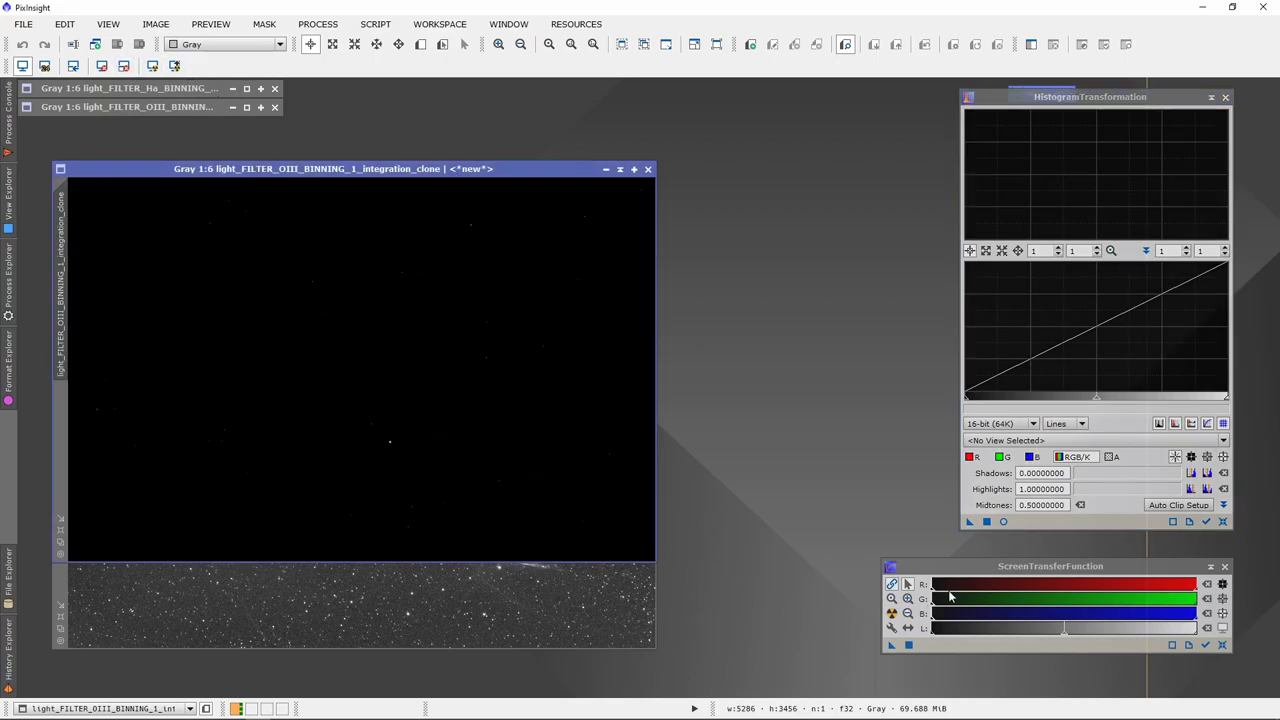
{"action": "left_click", "coordinate": [1224, 525]}
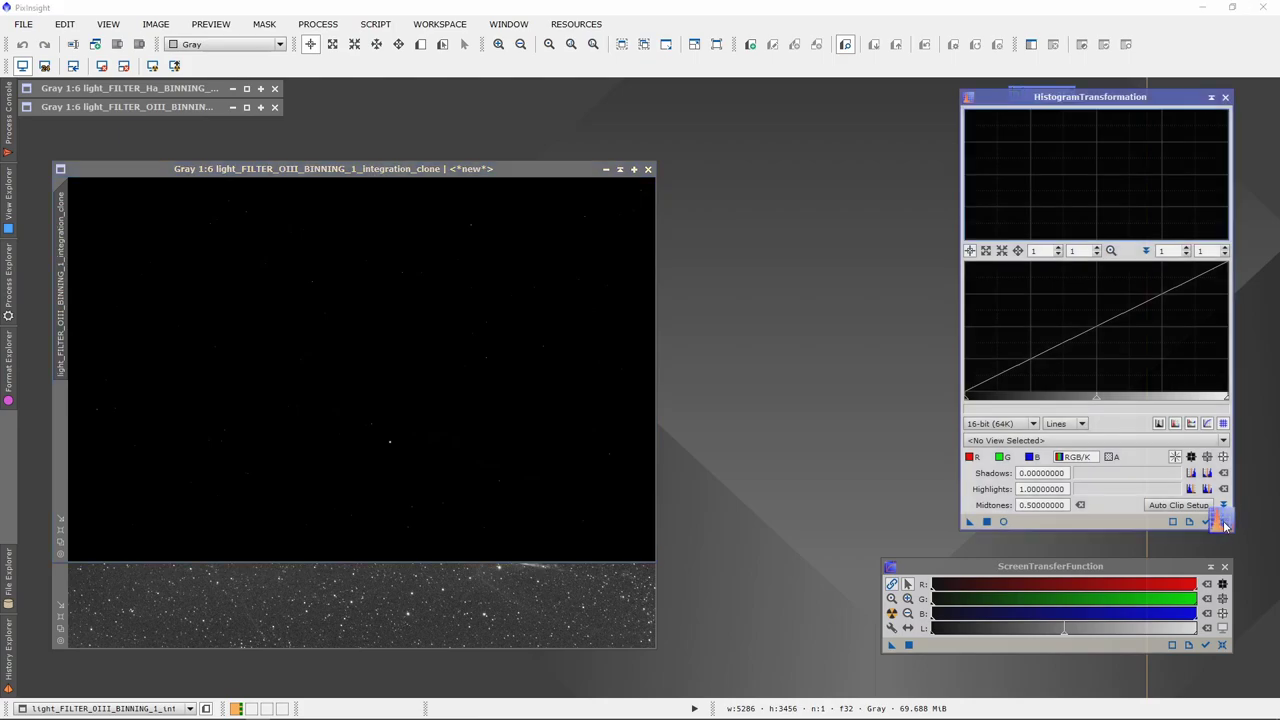
{"action": "left_click", "coordinate": [1223, 647]}
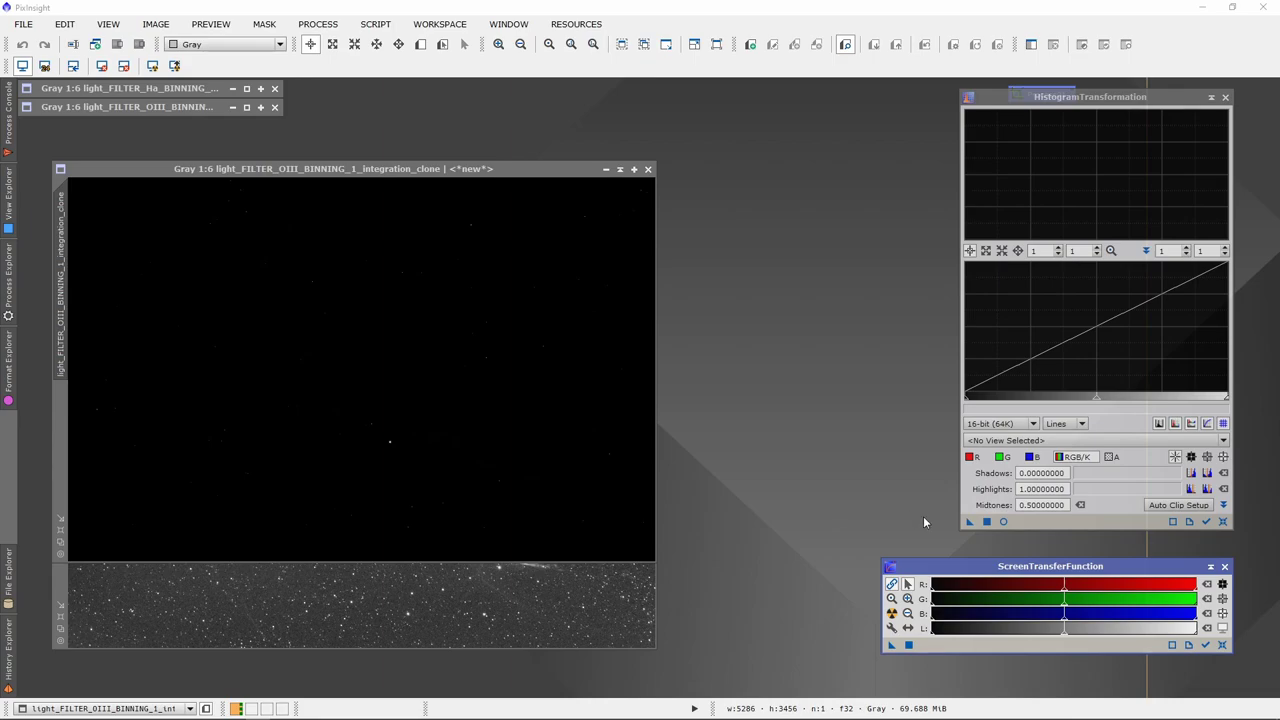
Open a HistogramTransformation real-time preview of the OIII clone, auto-stretch it, and set quality to Maximum
{"action": "left_click", "coordinate": [1004, 521]}
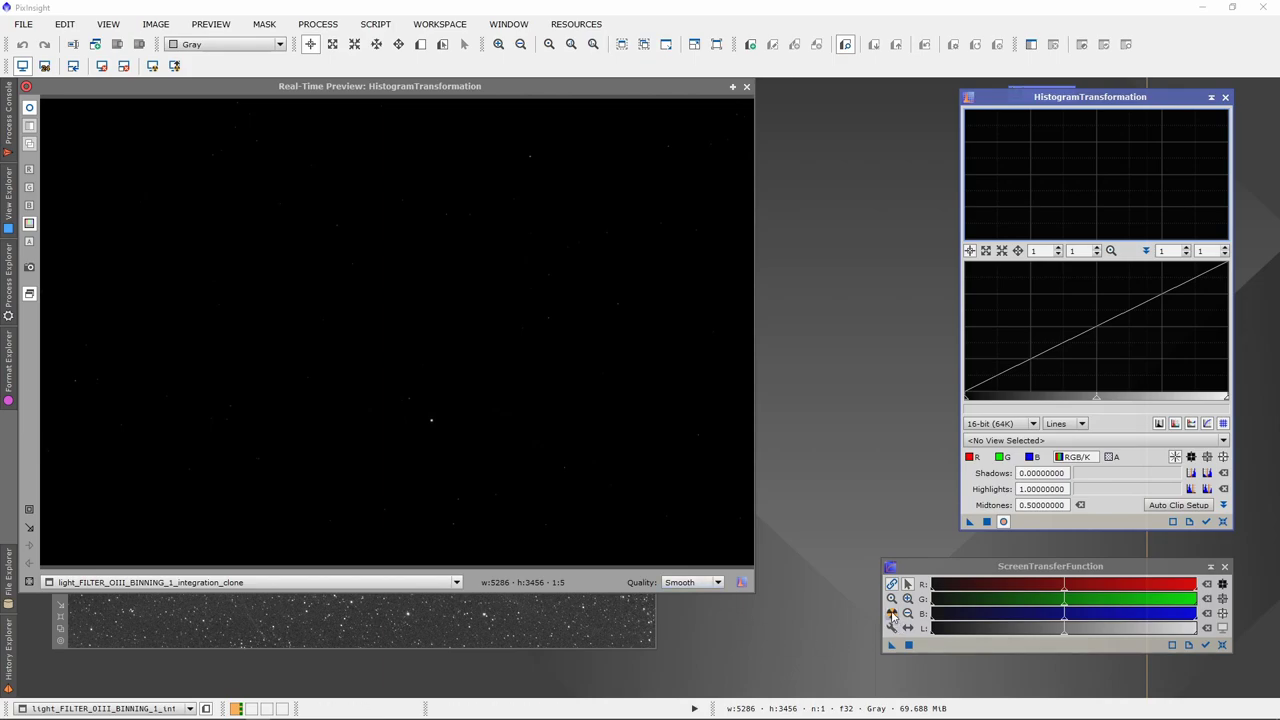
{"action": "left_click", "coordinate": [892, 615]}
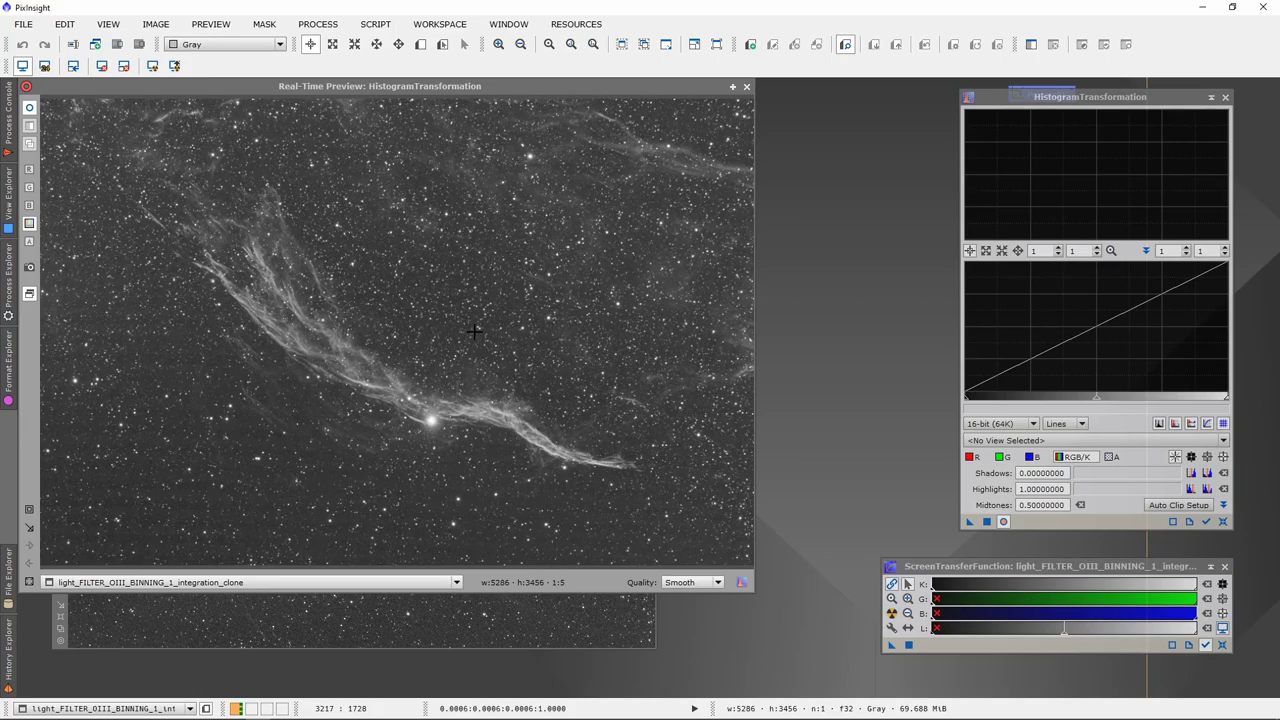
{"action": "left_click", "coordinate": [717, 583]}
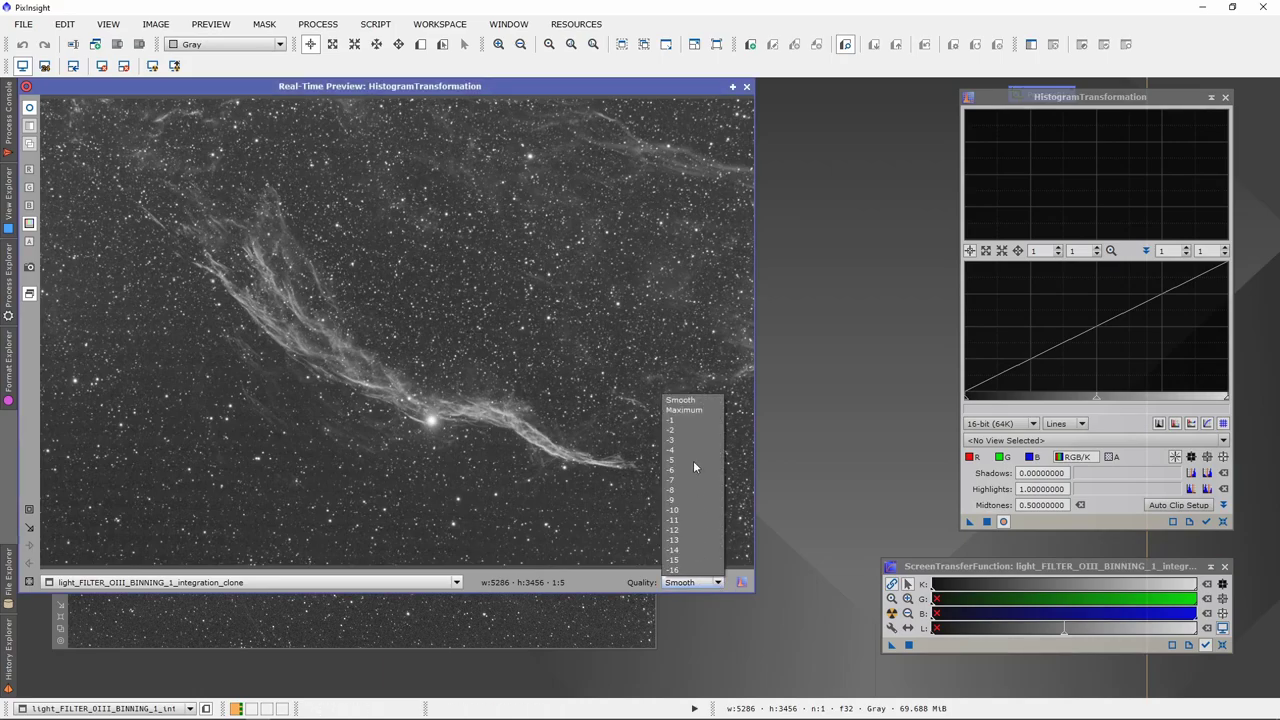
{"action": "left_click", "coordinate": [692, 410]}
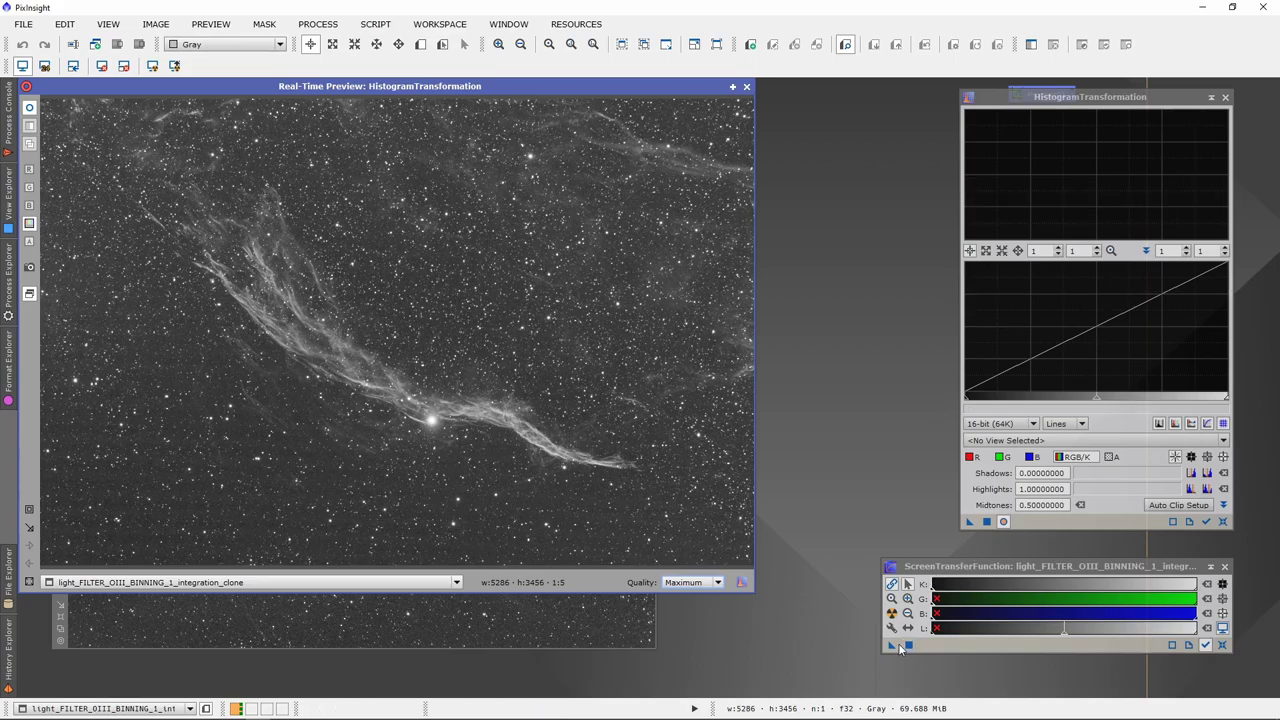
Stretch the OIII clone permanently with shadows 0.00031314 and midtones 0.00189530, then close the preview
{"action": "left_click_drag", "start_coordinate": [890, 645], "coordinate": [1036, 525]}
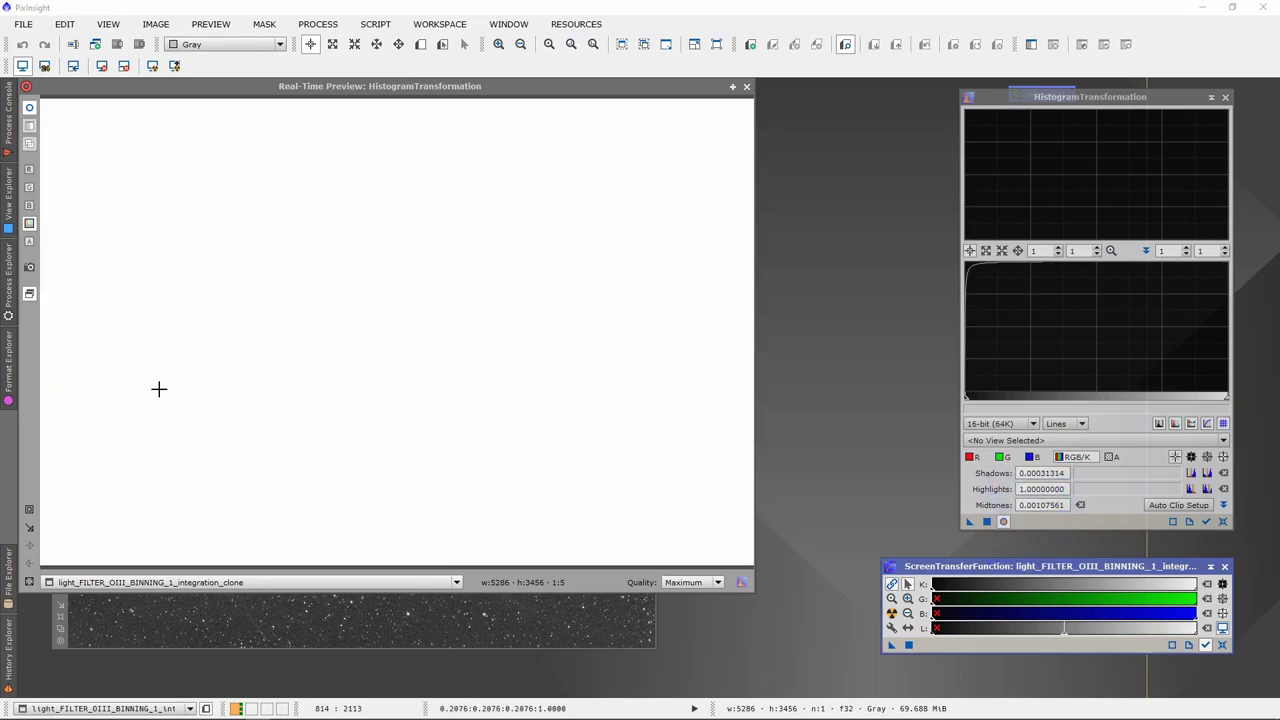
{"action": "left_click", "coordinate": [1222, 645]}
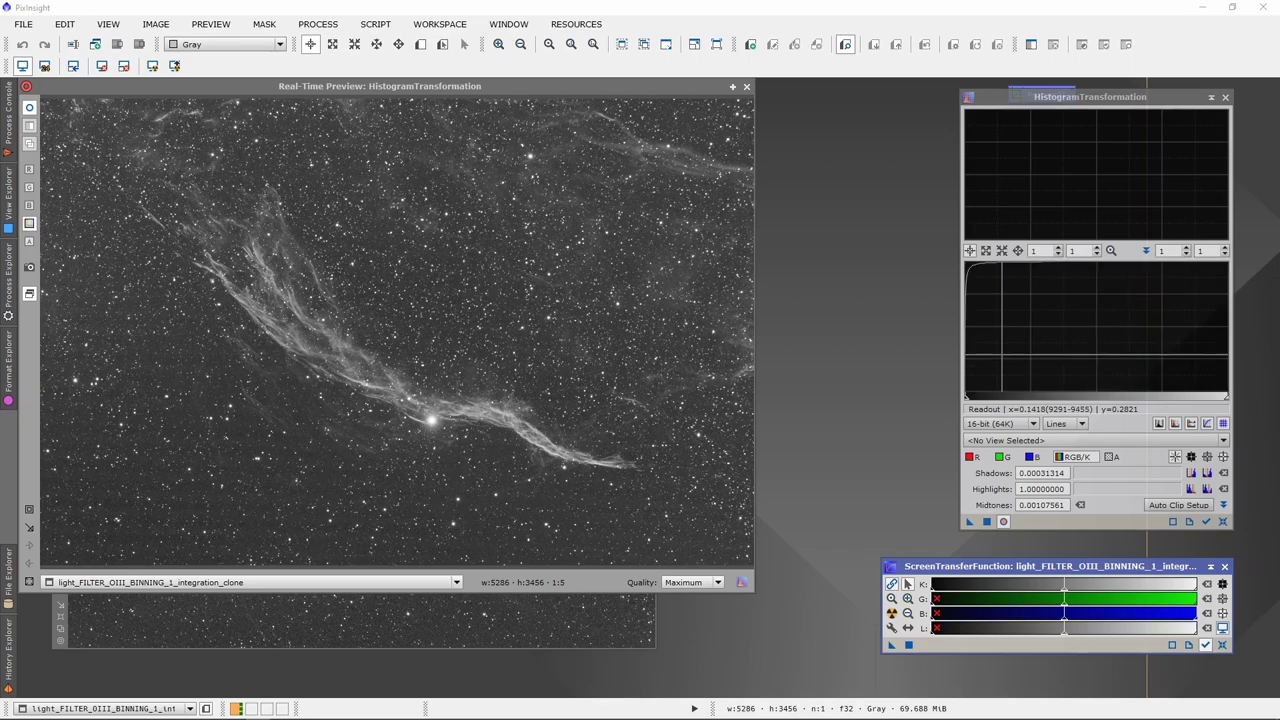
{"action": "scroll", "coordinate": [1002, 356], "scroll_direction": "up", "scroll_amount": 5}
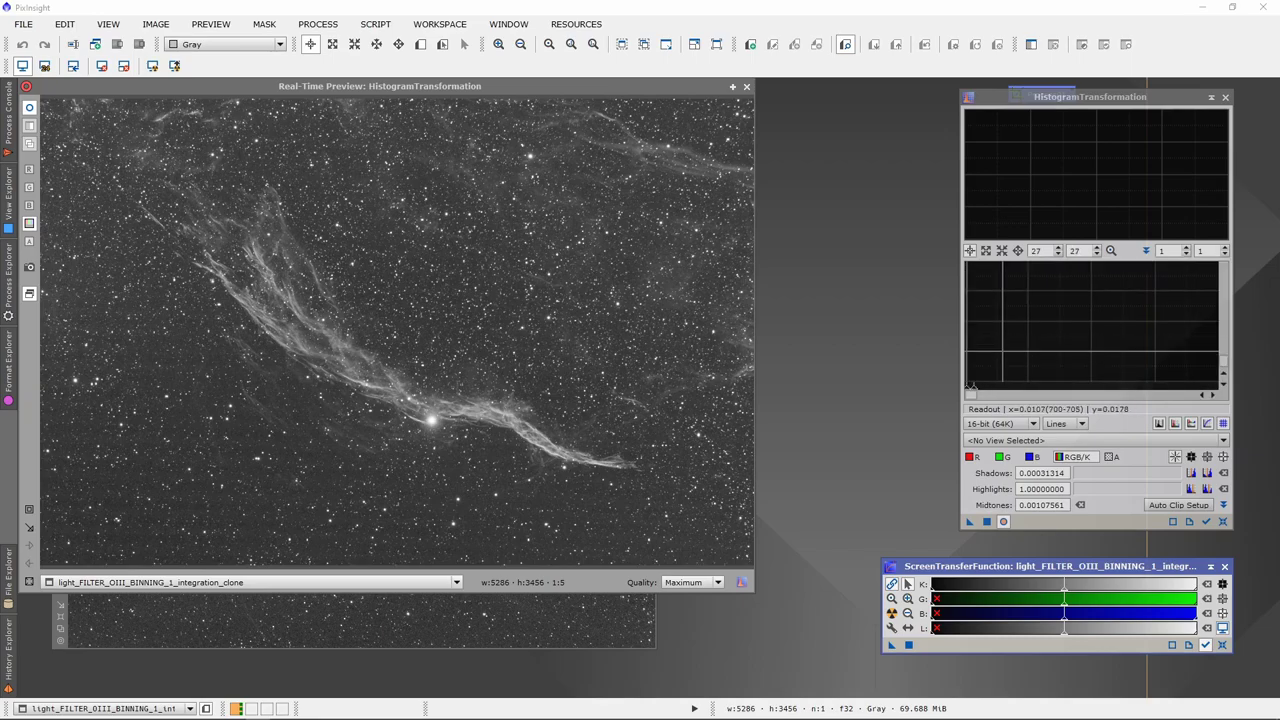
{"action": "scroll", "coordinate": [1005, 350], "scroll_direction": "up", "scroll_amount": 5}
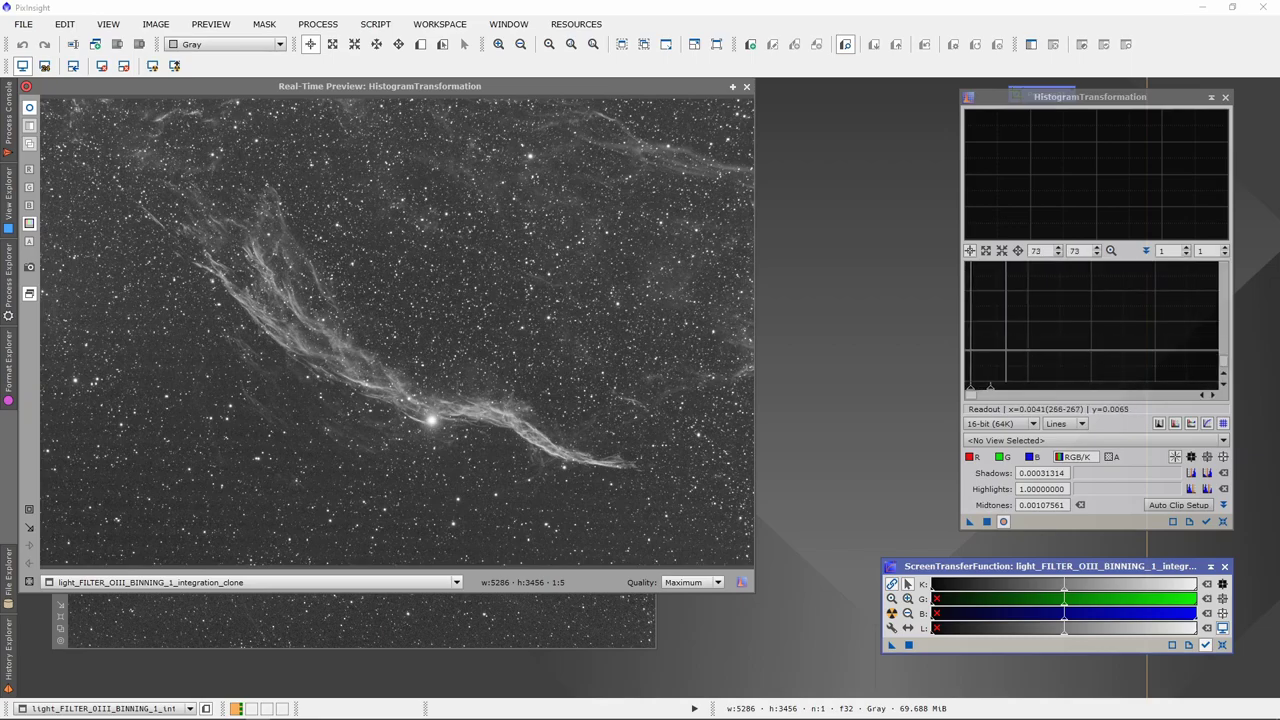
{"action": "scroll", "coordinate": [1006, 350], "scroll_direction": "up", "scroll_amount": 5}
{"action": "scroll", "coordinate": [1006, 350], "scroll_direction": "up", "scroll_amount": 4}
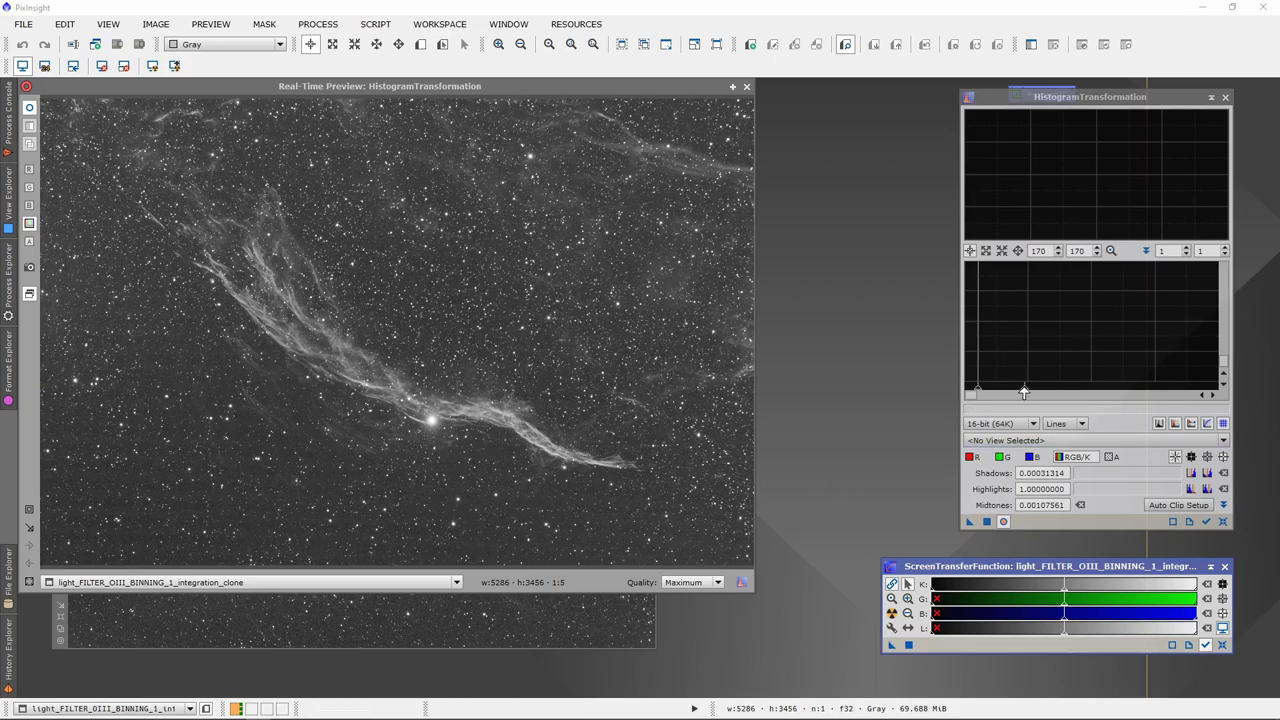
{"action": "left_click_drag", "start_coordinate": [1024, 392], "coordinate": [1060, 392]}
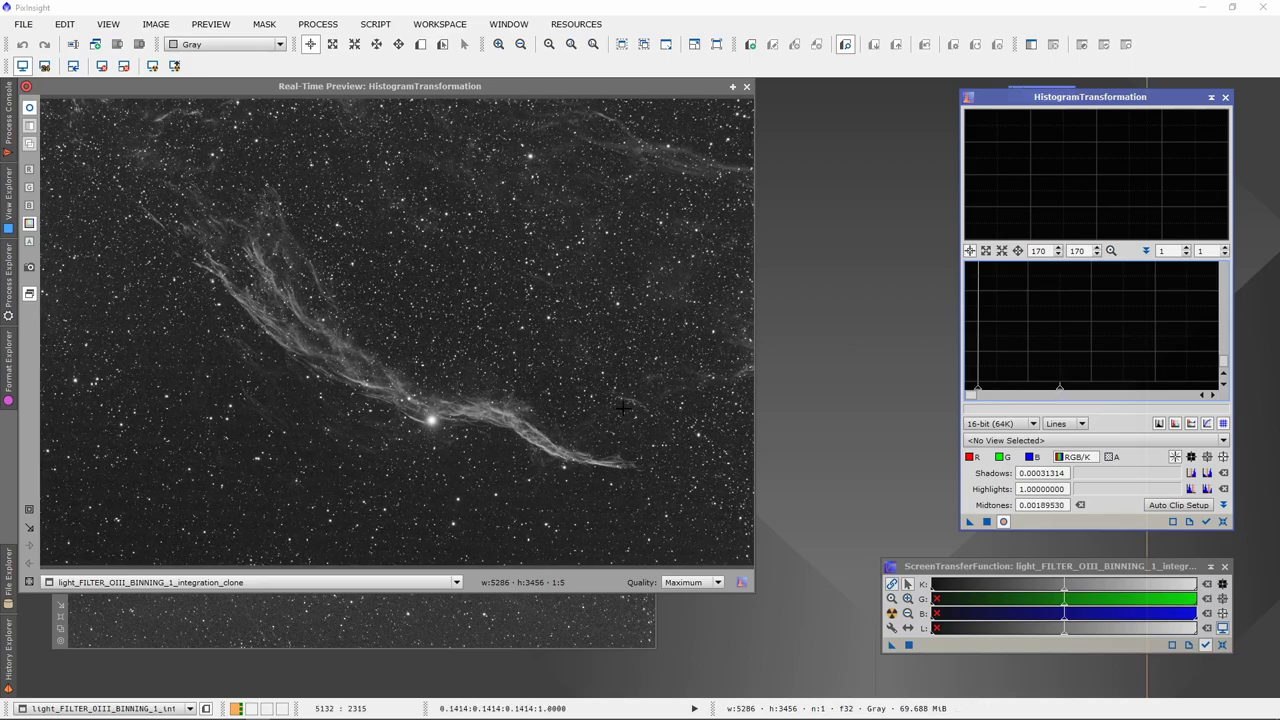
{"action": "left_click", "coordinate": [987, 522]}
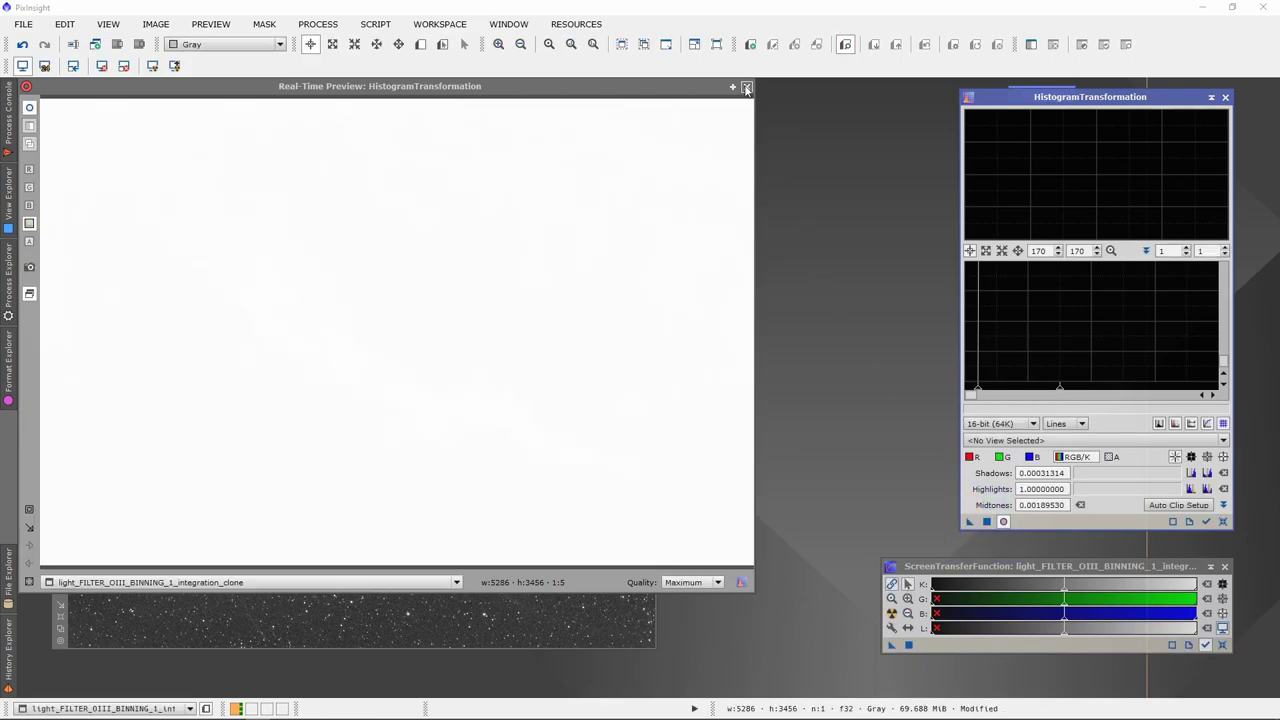
{"action": "left_click", "coordinate": [746, 86]}
Move and shade the OIII window, then bring the Ha clone to the front
{"action": "left_click_drag", "start_coordinate": [445, 175], "coordinate": [609, 144]}
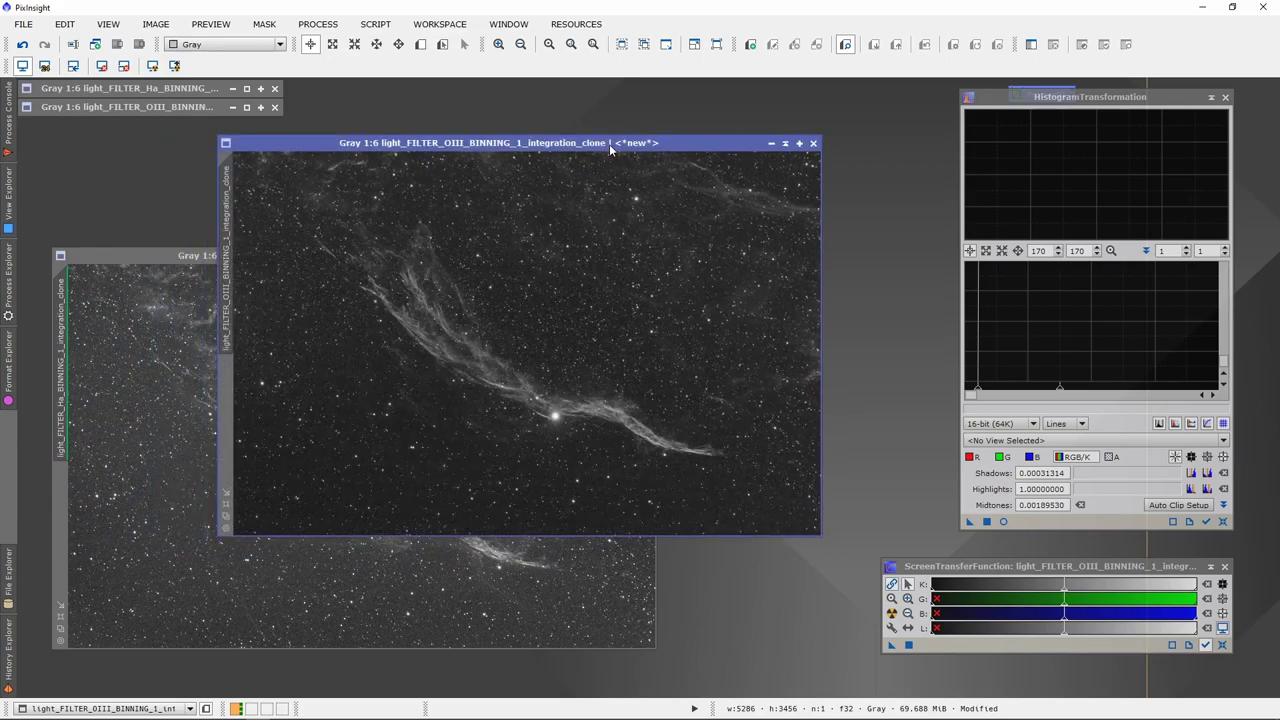
{"action": "left_click", "coordinate": [786, 145]}
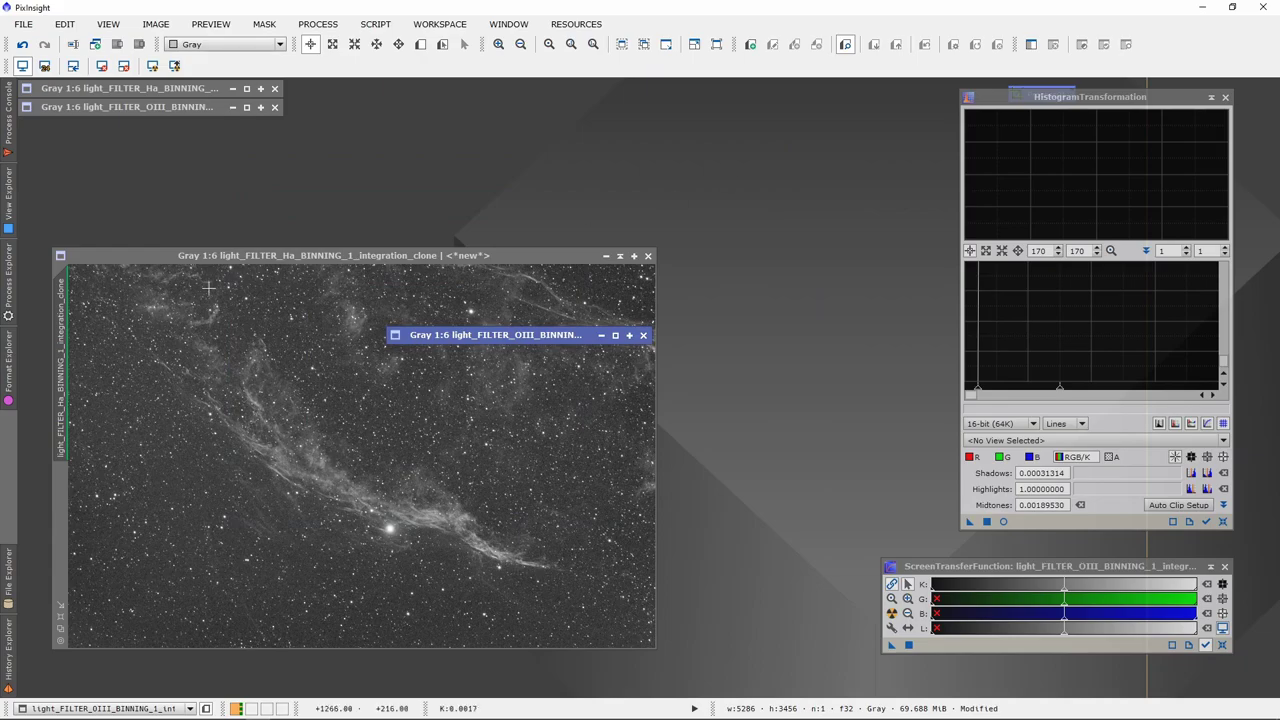
{"action": "left_click", "coordinate": [222, 257]}
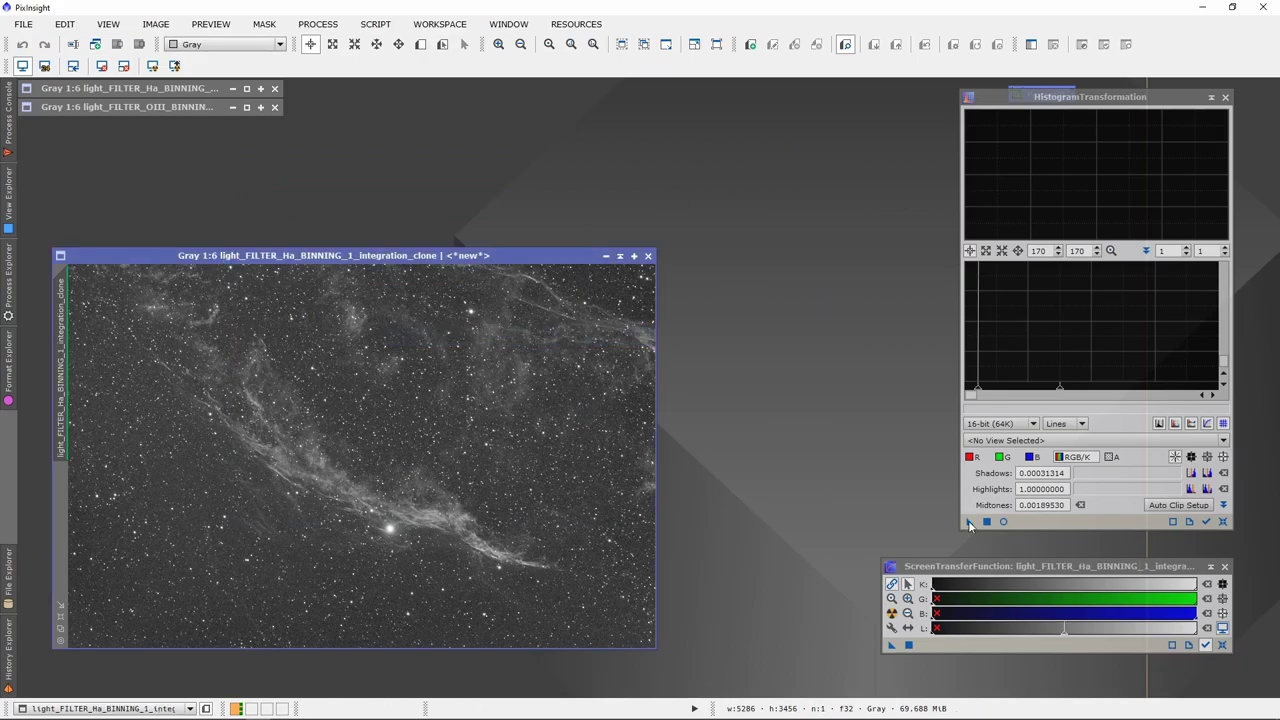
Reset HistogramTransformation and STF, then auto-stretch a real-time preview of the Ha clone
{"action": "left_click", "coordinate": [1222, 521]}
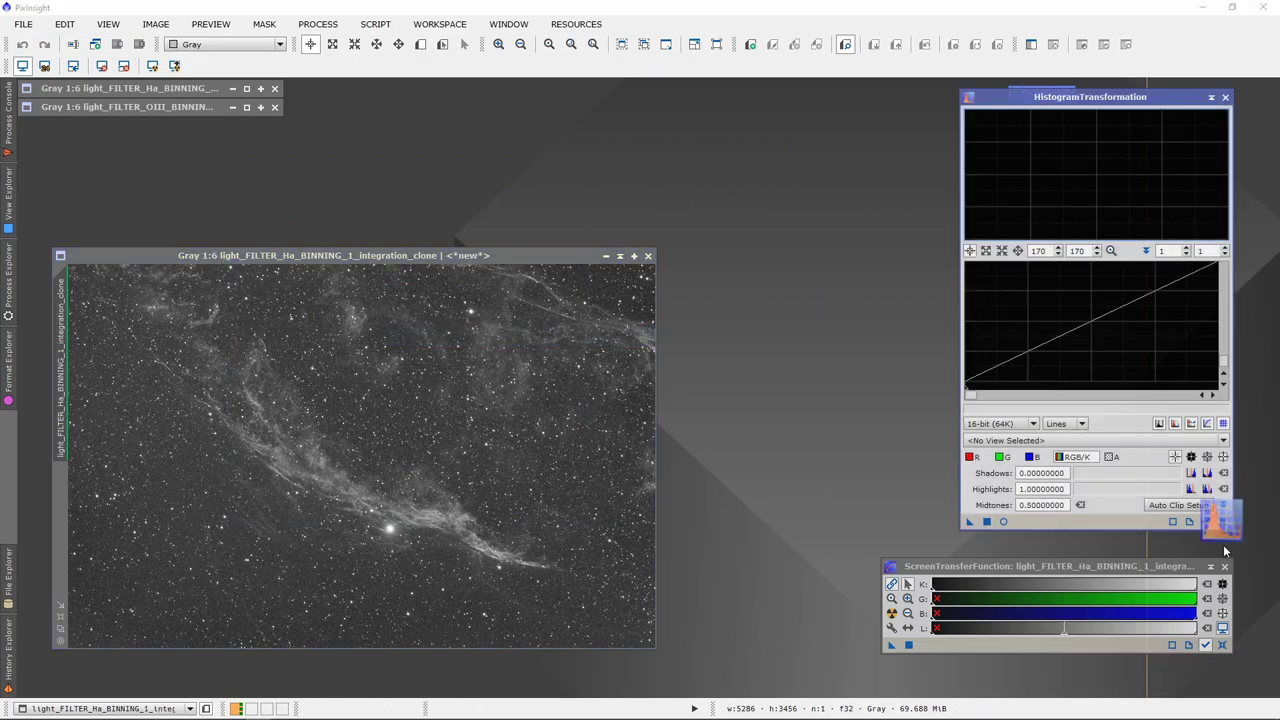
{"action": "left_click", "coordinate": [1222, 644]}
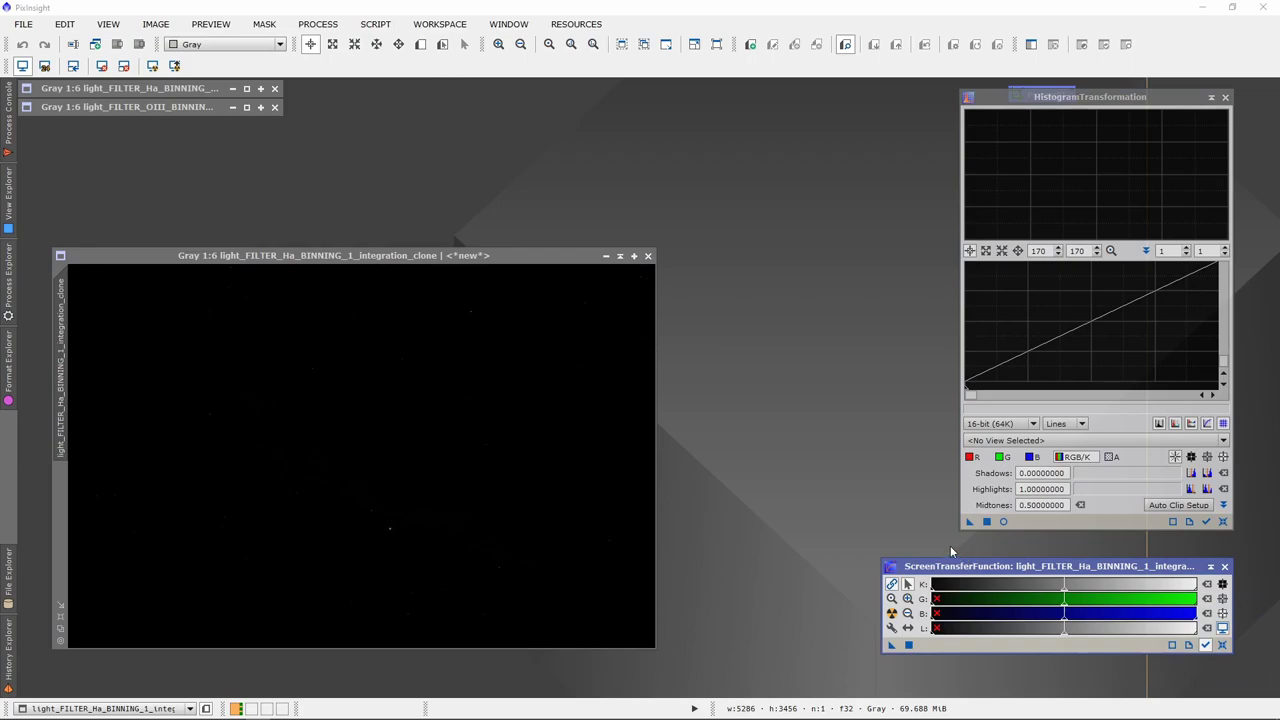
{"action": "left_click", "coordinate": [1004, 521]}
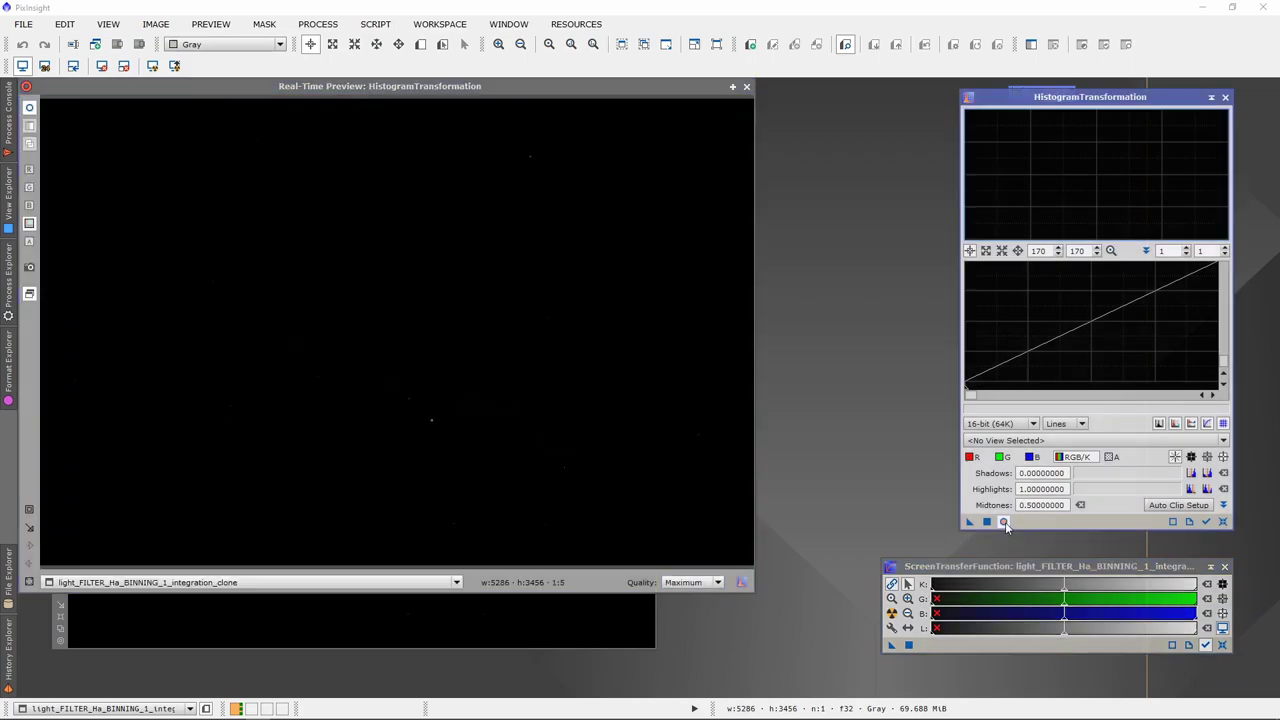
{"action": "left_click", "coordinate": [892, 615]}
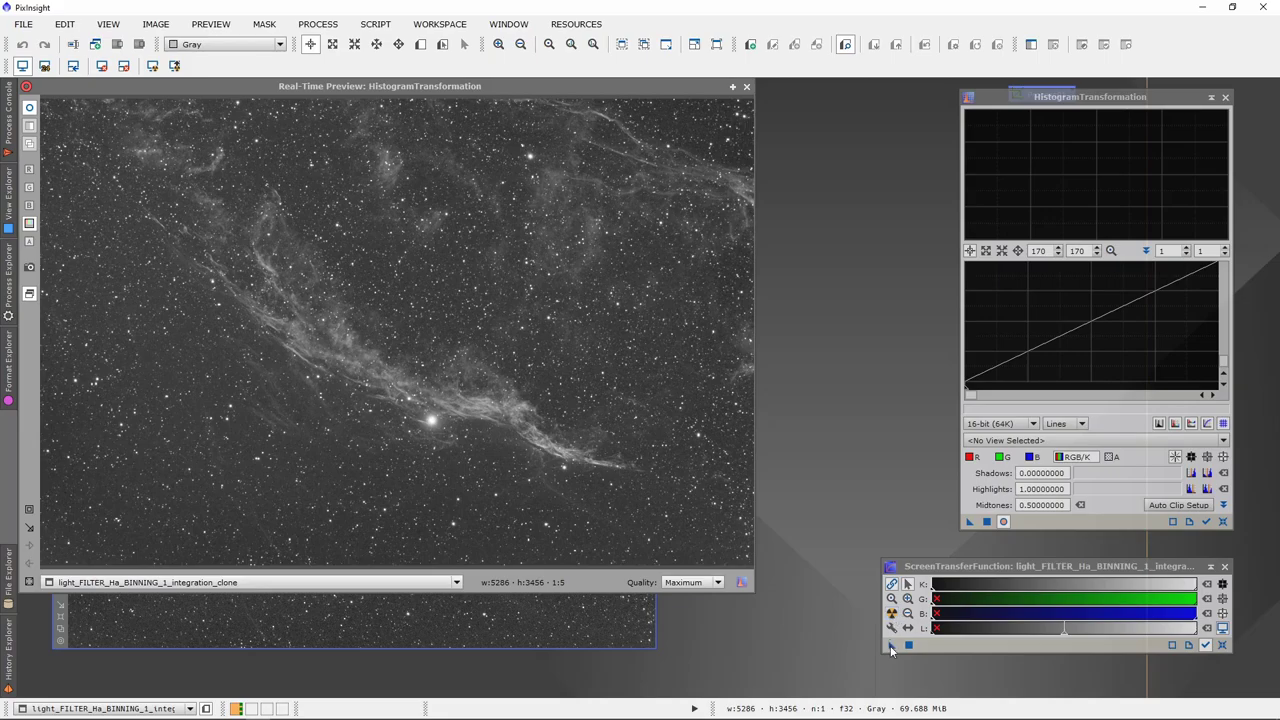
Load the auto-stretch into HistogramTransformation, clear the screen stretch, and raise the Ha midtones
{"action": "left_click_drag", "start_coordinate": [891, 645], "coordinate": [1040, 528]}
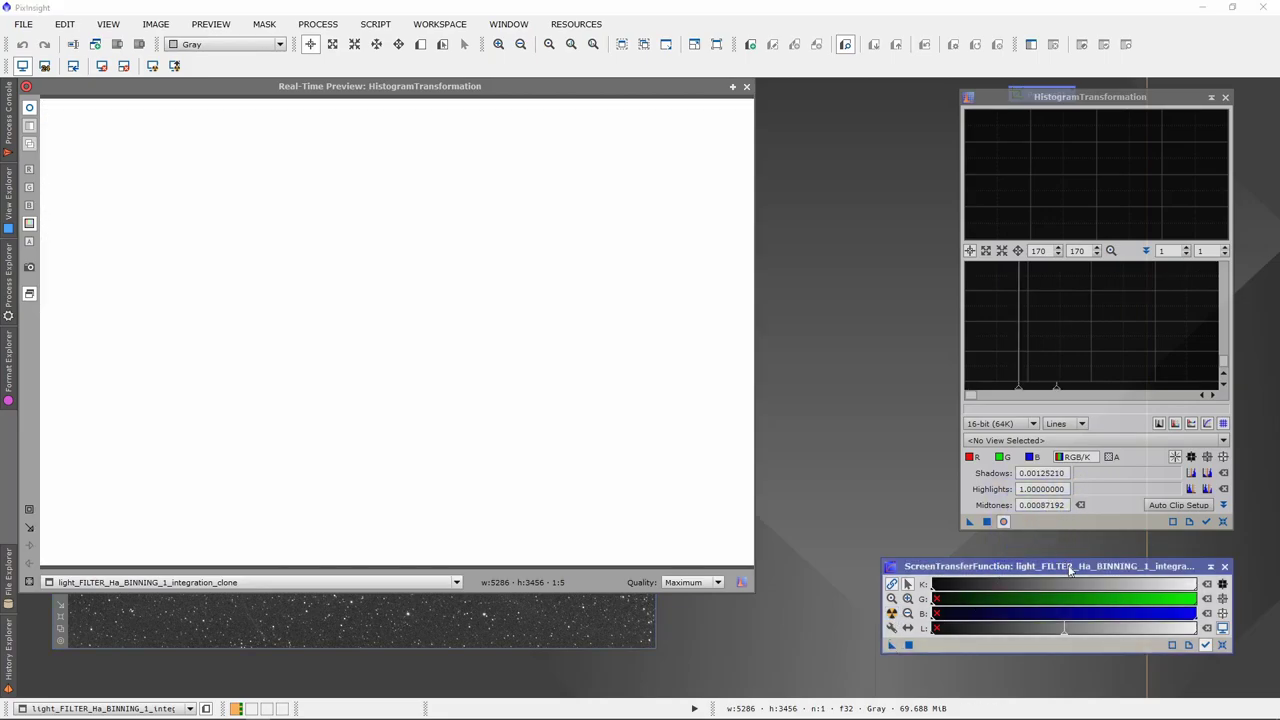
{"action": "left_click", "coordinate": [1223, 646]}
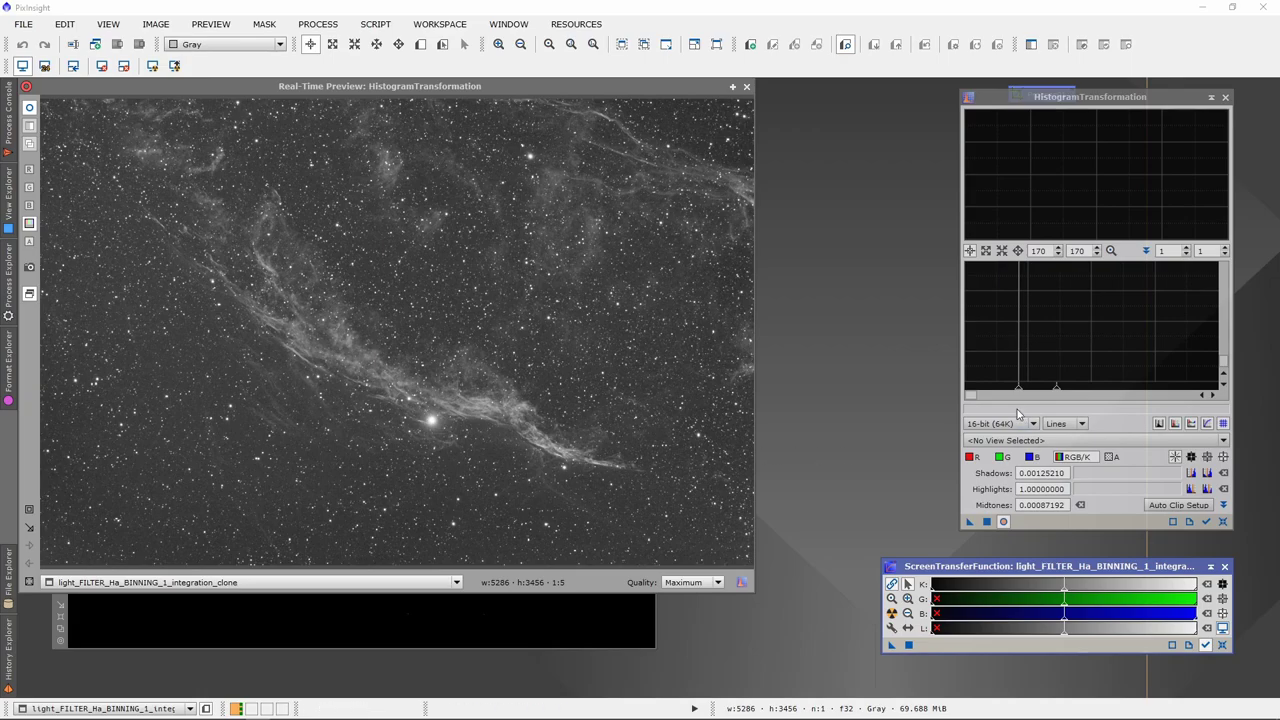
{"action": "left_click_drag", "start_coordinate": [1056, 393], "coordinate": [1105, 393]}
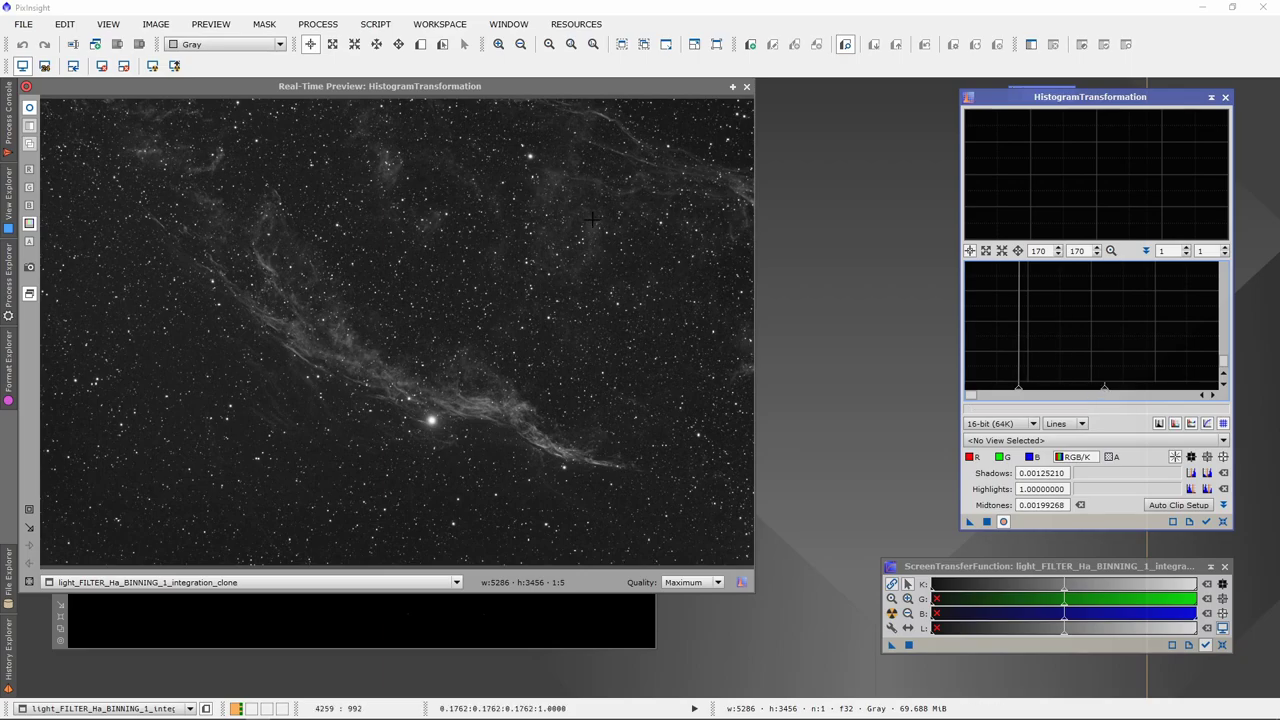
Rearrange the preview and Ha clone windows and restore the OIII clone for comparison
{"action": "left_click_drag", "start_coordinate": [546, 88], "coordinate": [602, 303]}
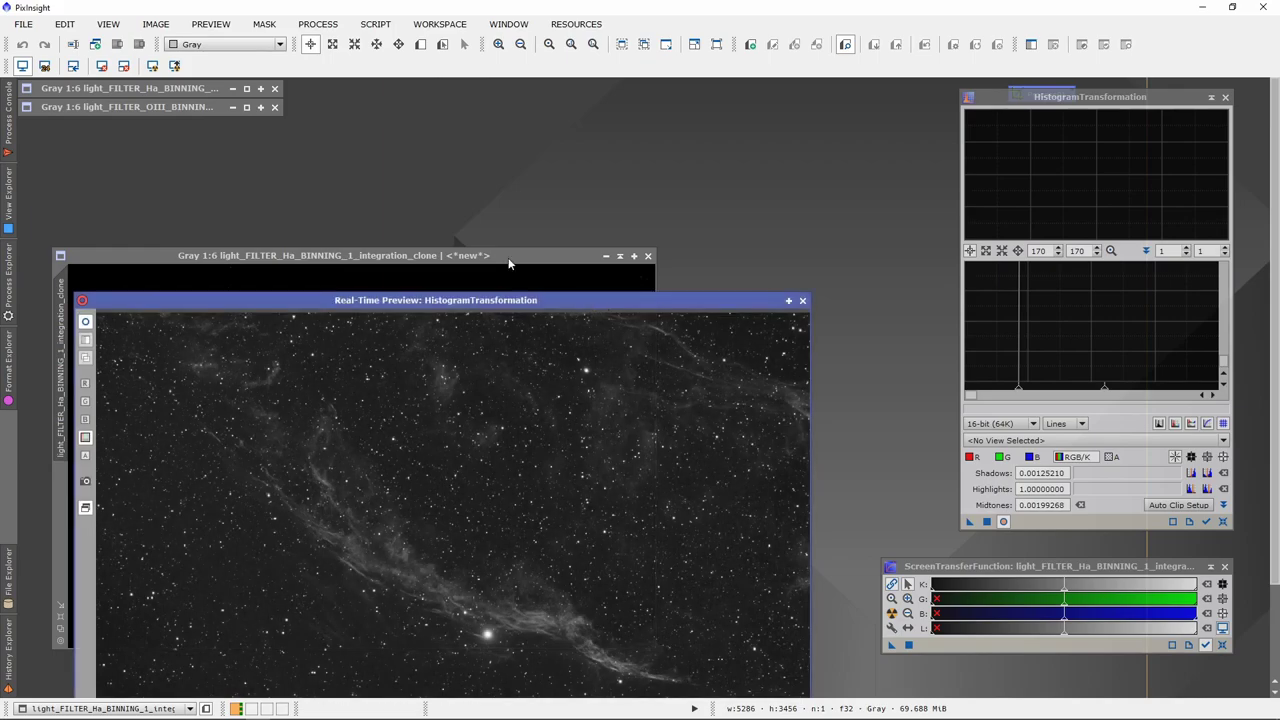
{"action": "left_click_drag", "start_coordinate": [509, 256], "coordinate": [709, 107]}
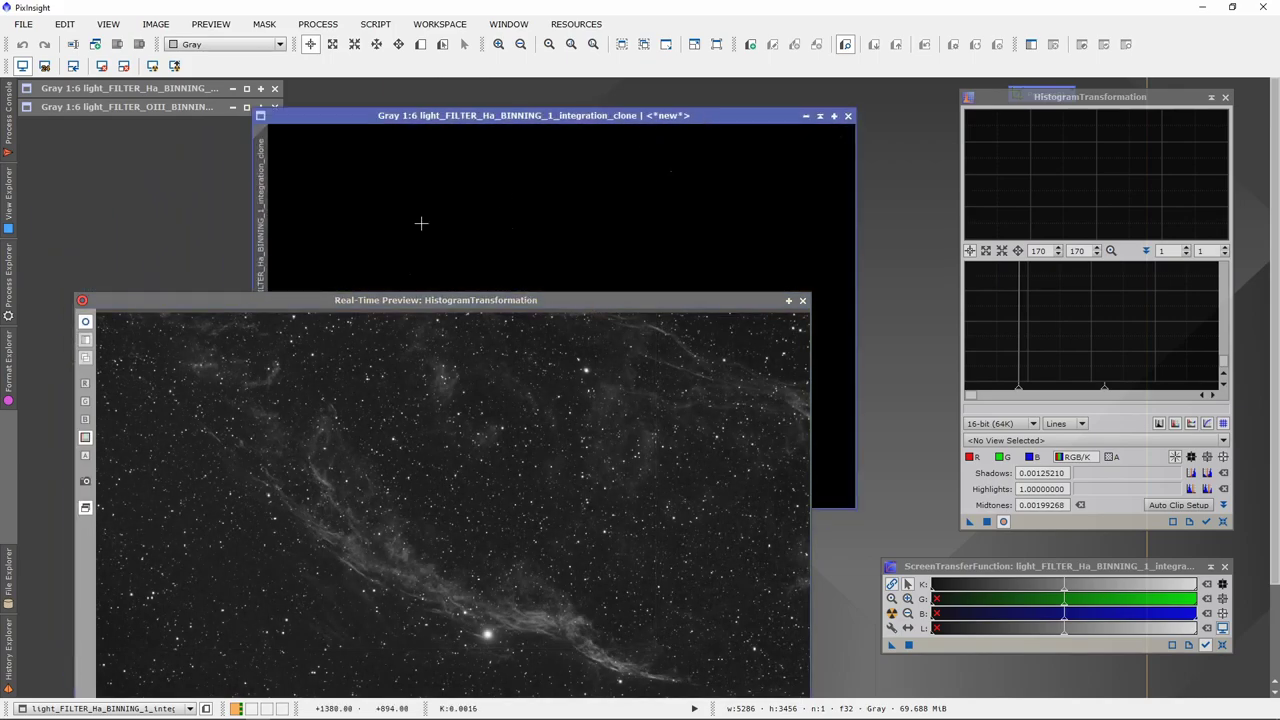
{"action": "left_click_drag", "start_coordinate": [173, 298], "coordinate": [231, 187]}
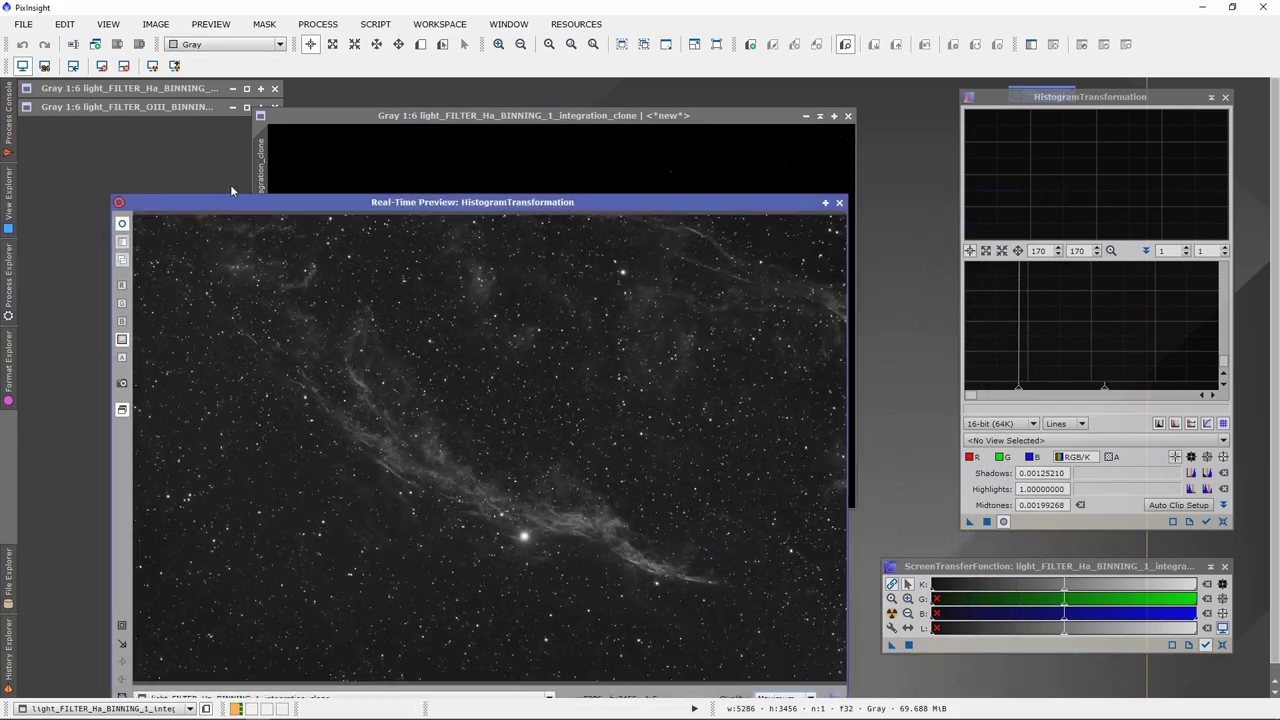
{"action": "left_click_drag", "start_coordinate": [481, 119], "coordinate": [261, 219]}
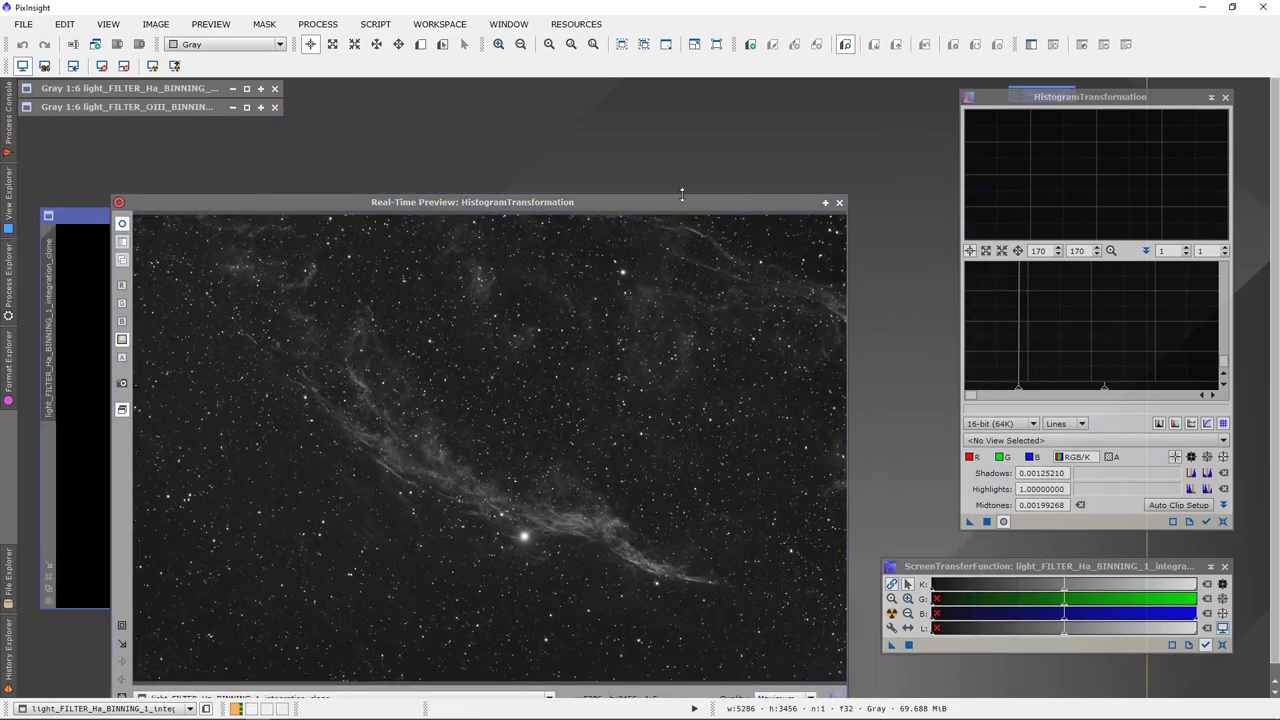
{"action": "left_click_drag", "start_coordinate": [684, 201], "coordinate": [396, 214]}
{"action": "left_click_drag", "start_coordinate": [566, 215], "coordinate": [396, 200]}
{"action": "left_click_drag", "start_coordinate": [576, 336], "coordinate": [721, 119]}
{"action": "left_click", "coordinate": [760, 119]}
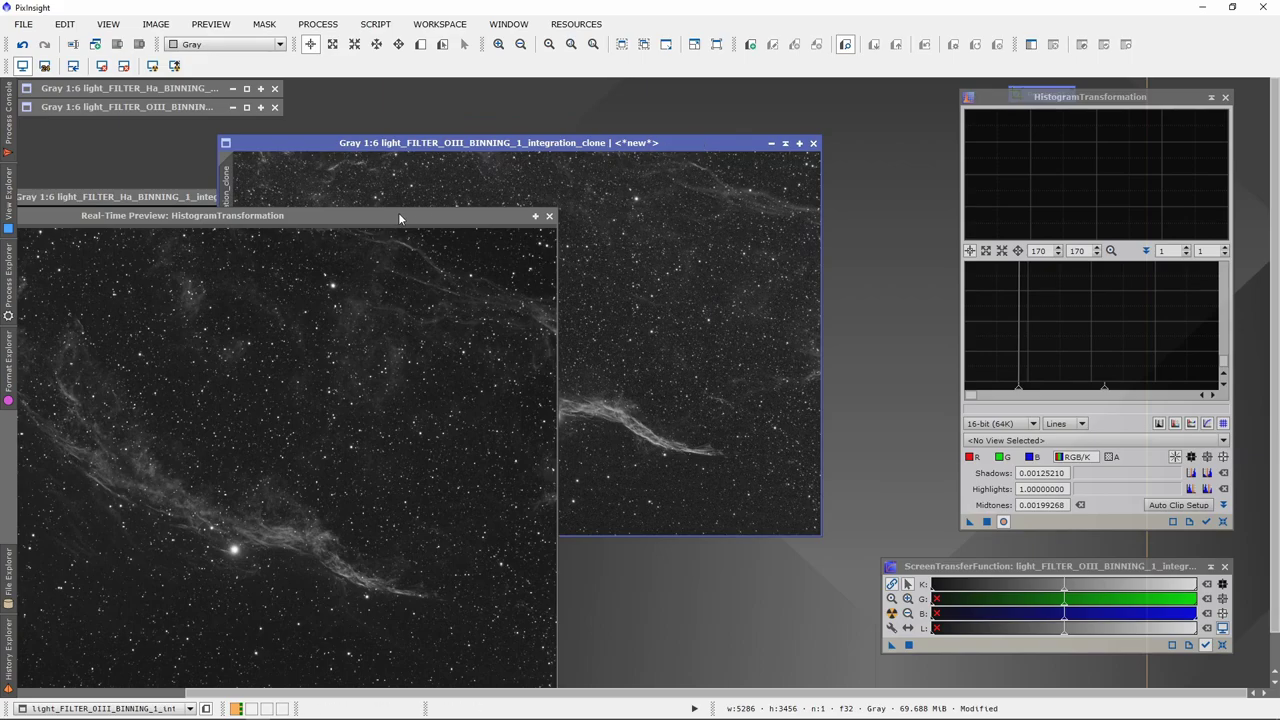
{"action": "left_click_drag", "start_coordinate": [398, 215], "coordinate": [524, 190]}
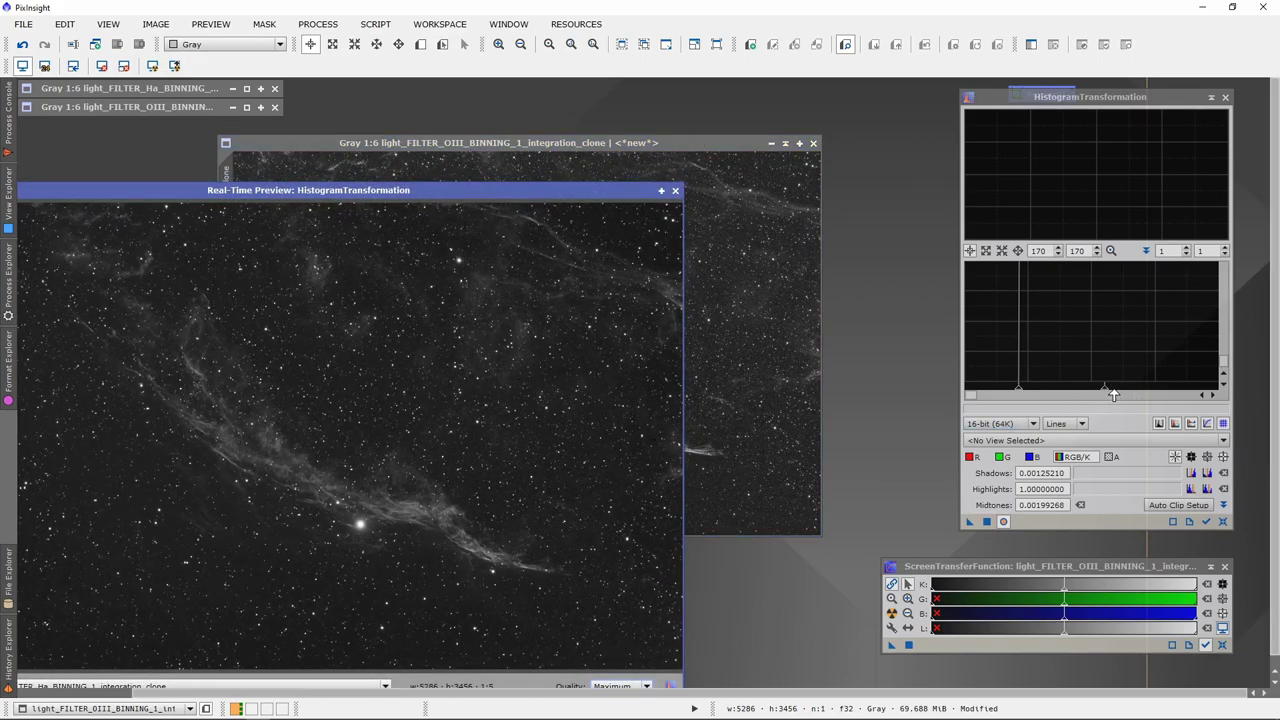
Lower the Ha midtones slightly to about 0.00166805 and reposition the preview
{"action": "left_click_drag", "start_coordinate": [1105, 392], "coordinate": [1090, 392]}
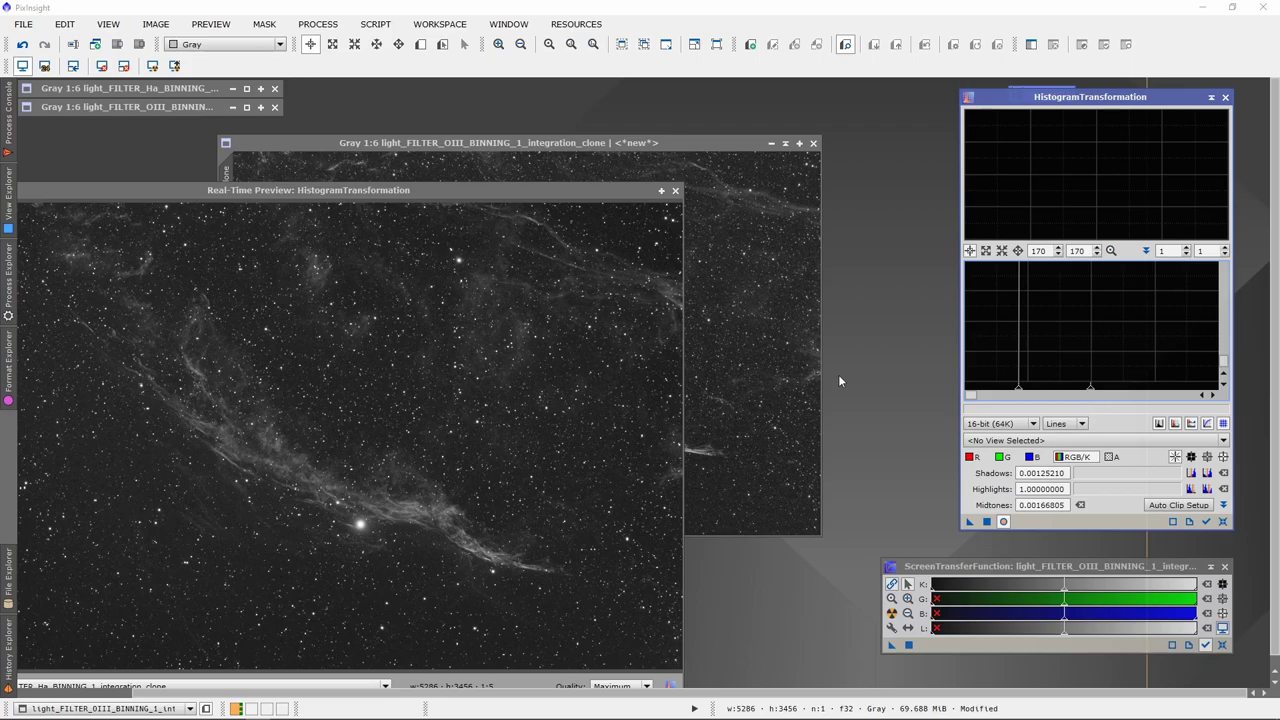
{"action": "left_click_drag", "start_coordinate": [293, 197], "coordinate": [430, 149]}
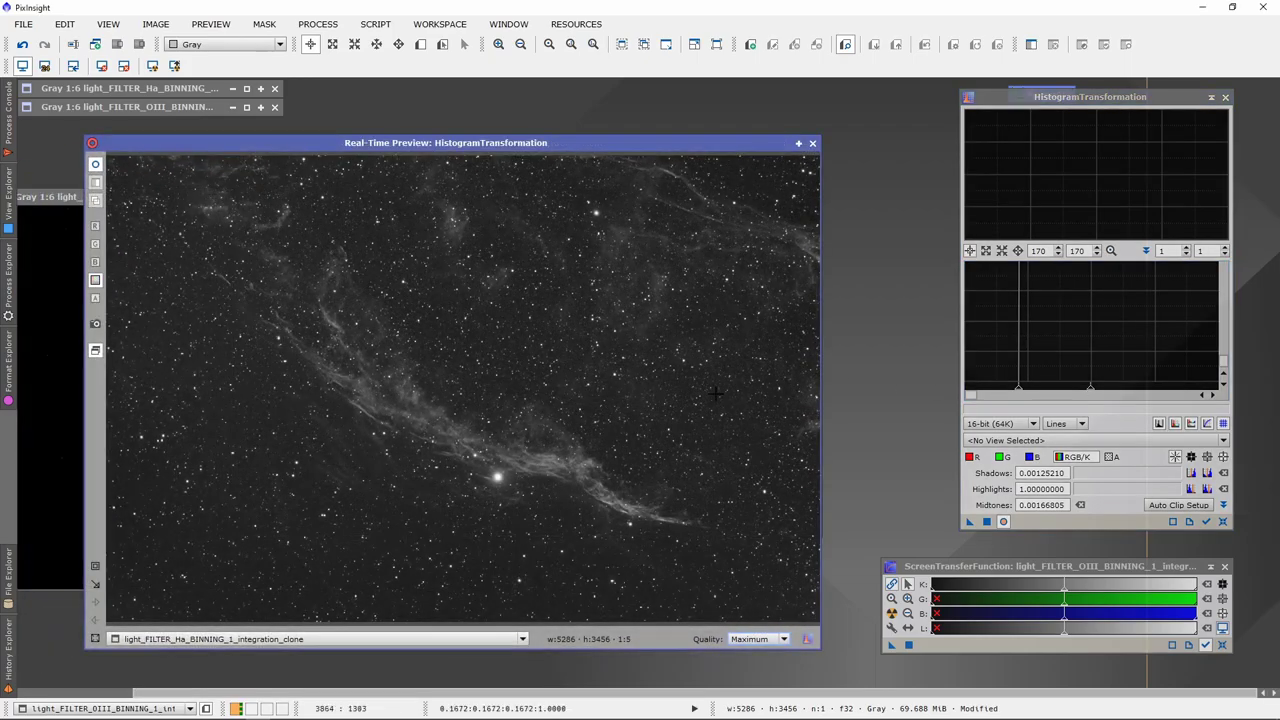
{"action": "left_click", "coordinate": [986, 524]}
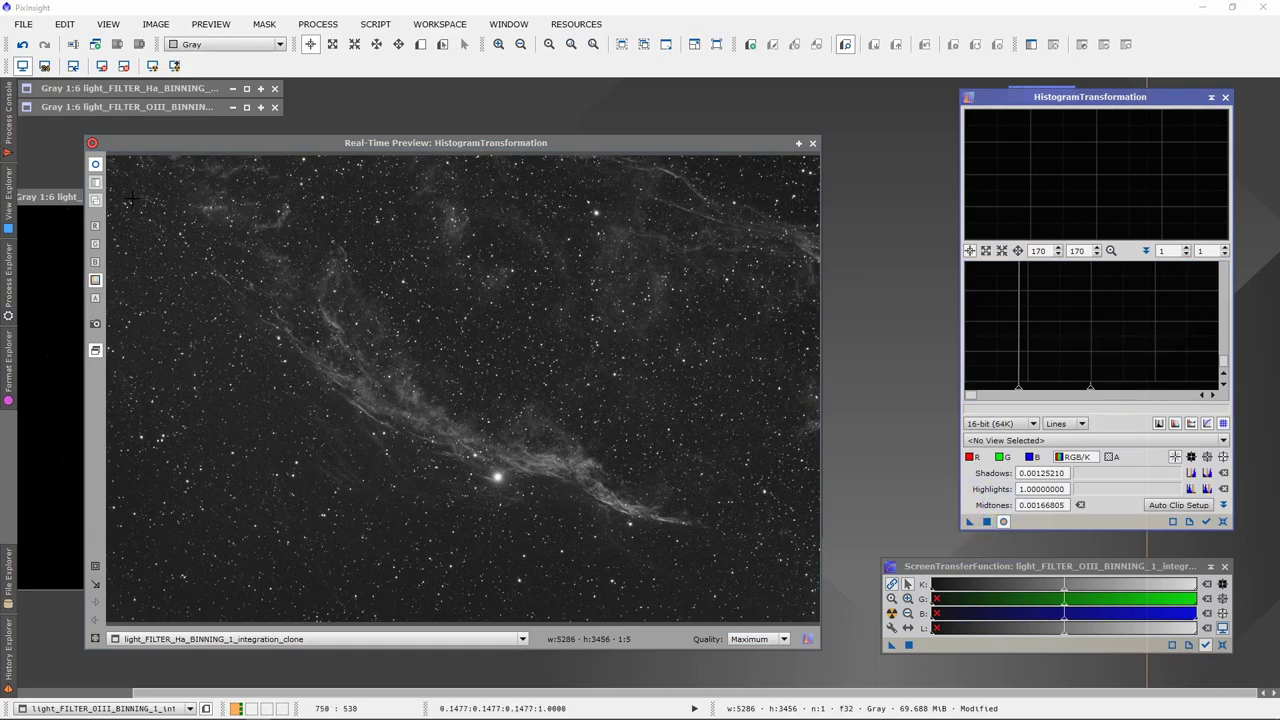
Arrange the Ha clone, OIII clone and preview windows so both clones are visible
{"action": "left_click", "coordinate": [60, 200]}
{"action": "left_click_drag", "start_coordinate": [60, 200], "coordinate": [391, 117]}
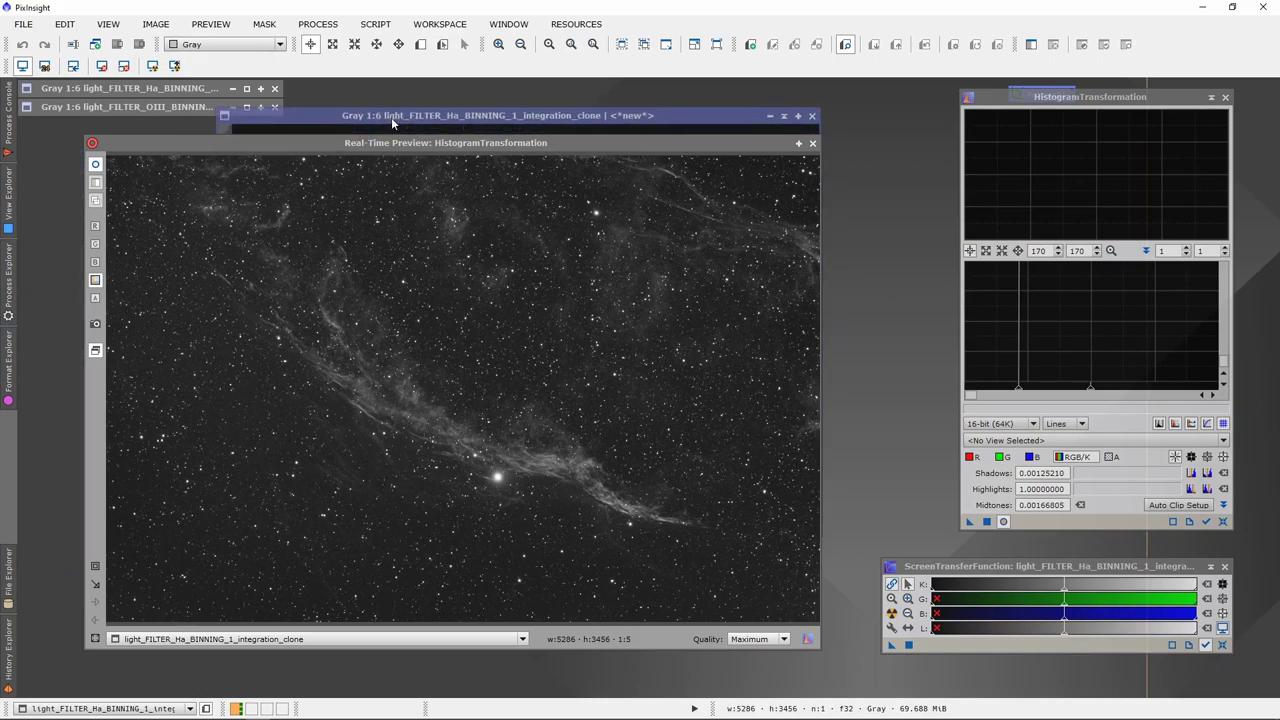
{"action": "left_click_drag", "start_coordinate": [391, 117], "coordinate": [391, 117]}
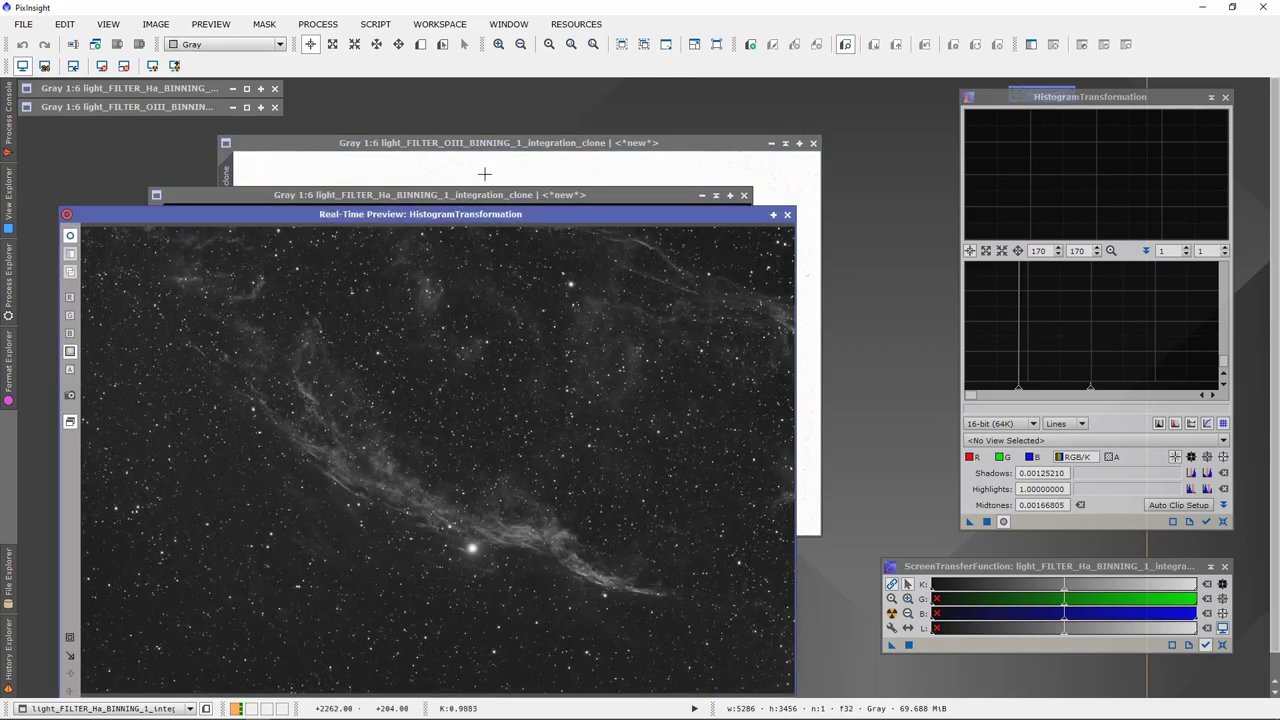
{"action": "left_click", "coordinate": [512, 148]}
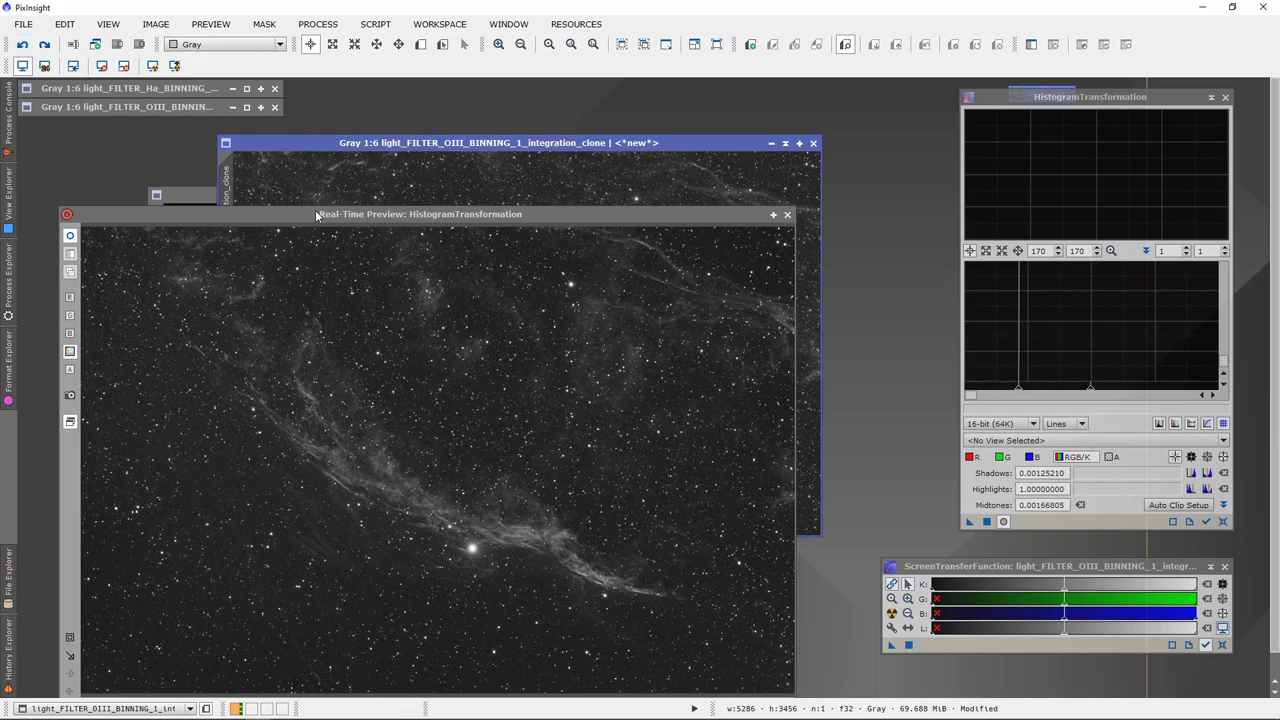
{"action": "left_click", "coordinate": [204, 197]}
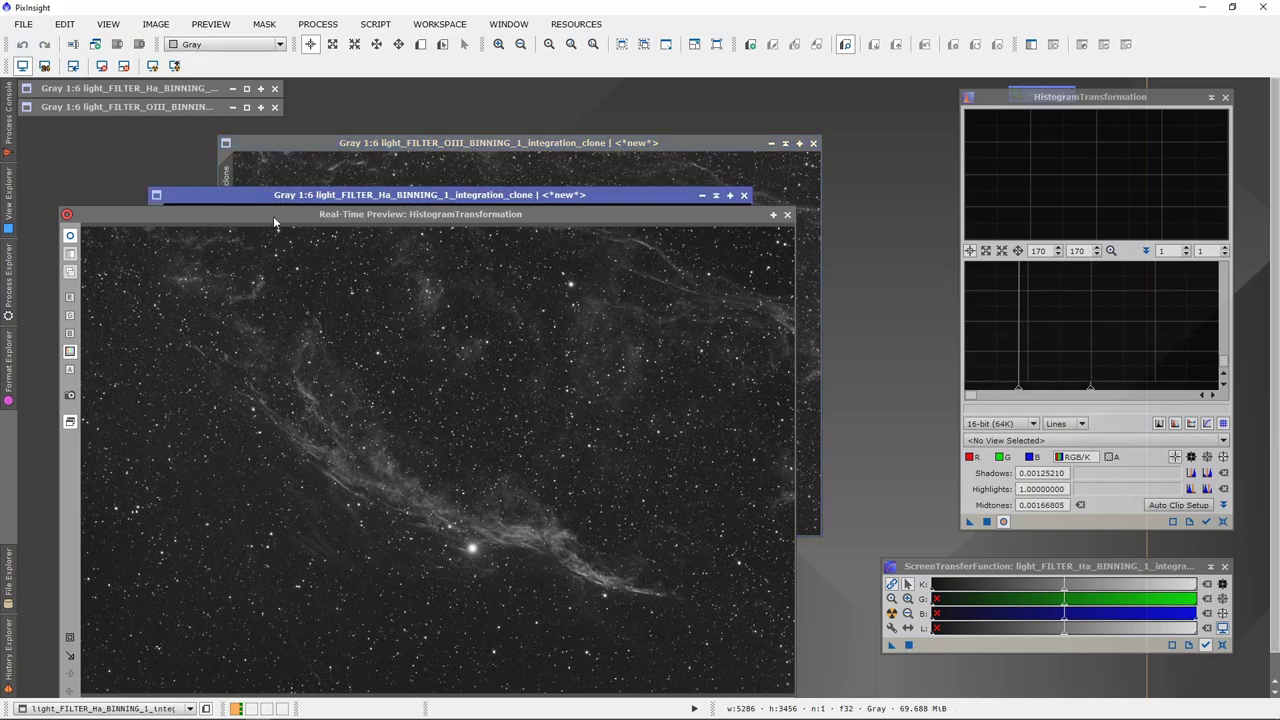
{"action": "left_click_drag", "start_coordinate": [273, 216], "coordinate": [299, 144]}
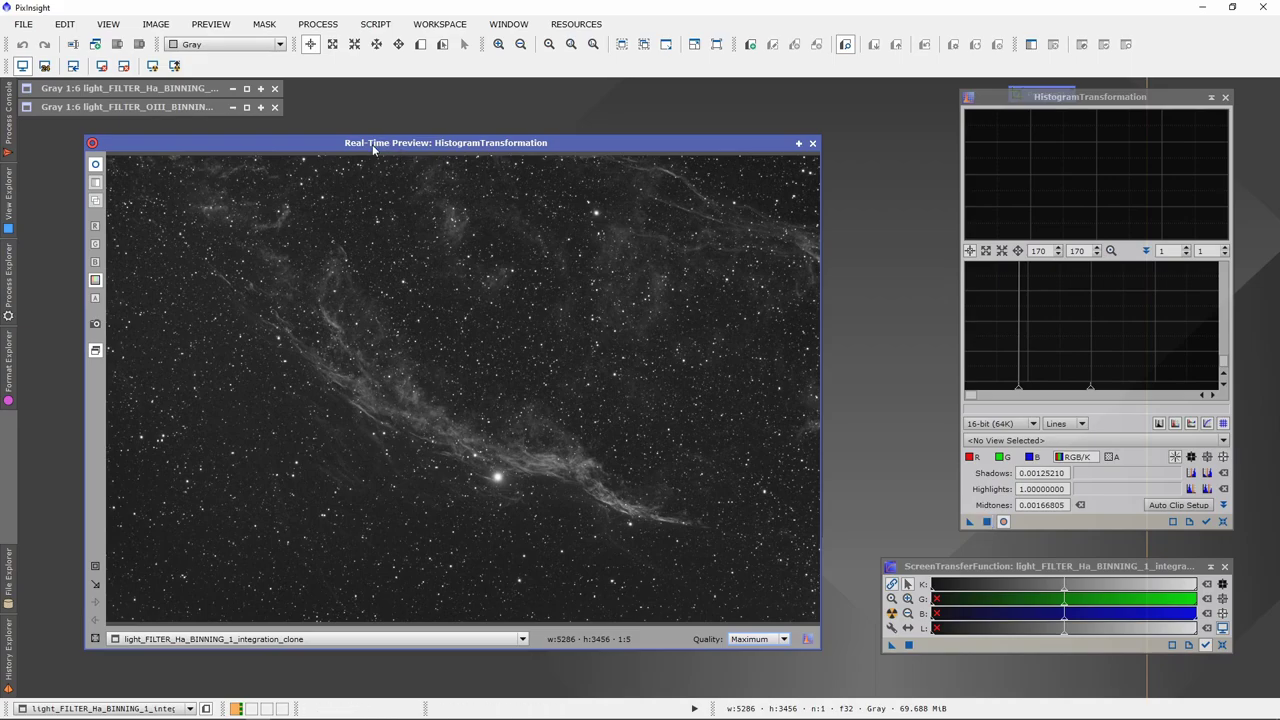
{"action": "left_click_drag", "start_coordinate": [317, 149], "coordinate": [331, 216]}
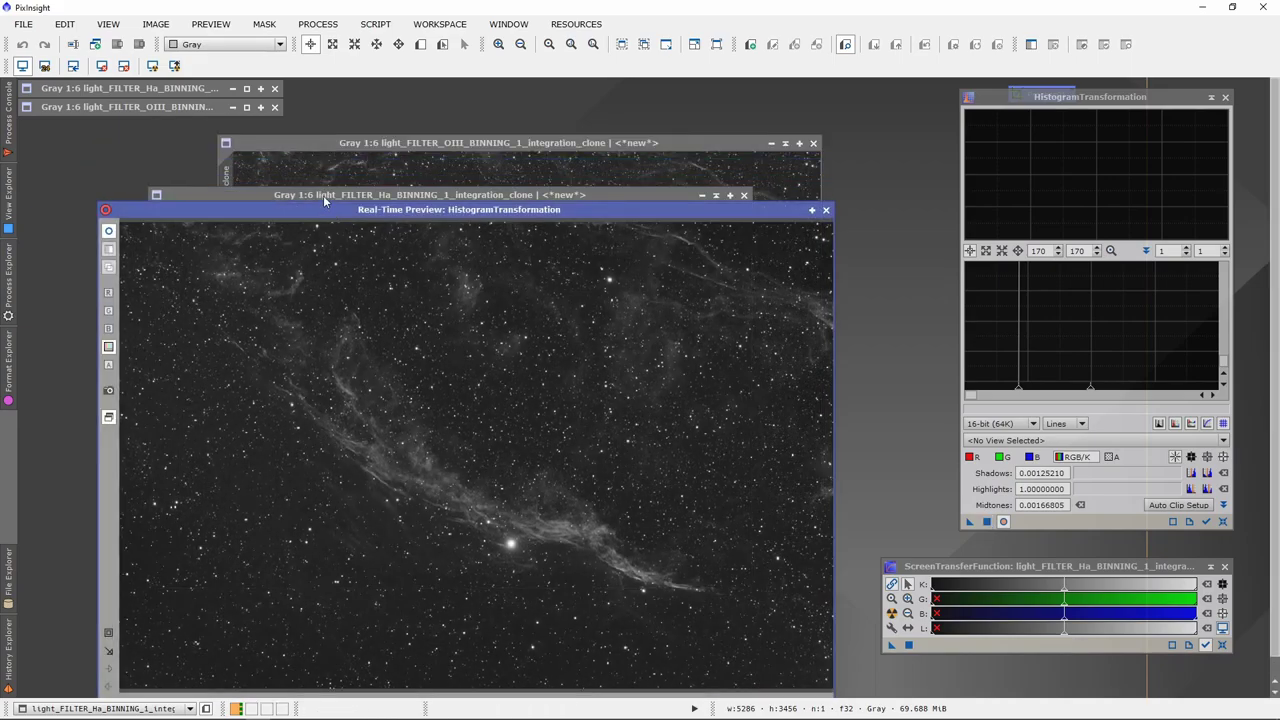
Apply the stretch (shadows 0.00125210, midtones 0.00166805) to the Ha clone, reset STF, and close the preview
{"action": "left_click", "coordinate": [324, 197]}
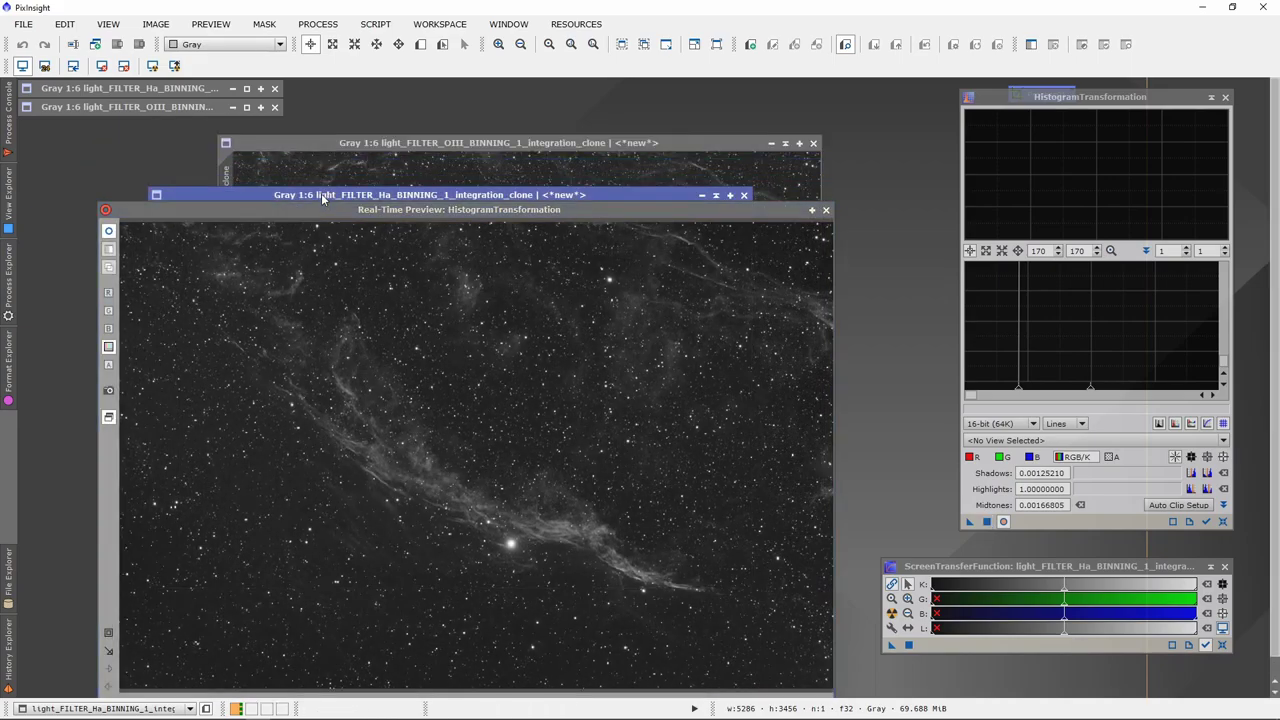
{"action": "left_click", "coordinate": [987, 521]}
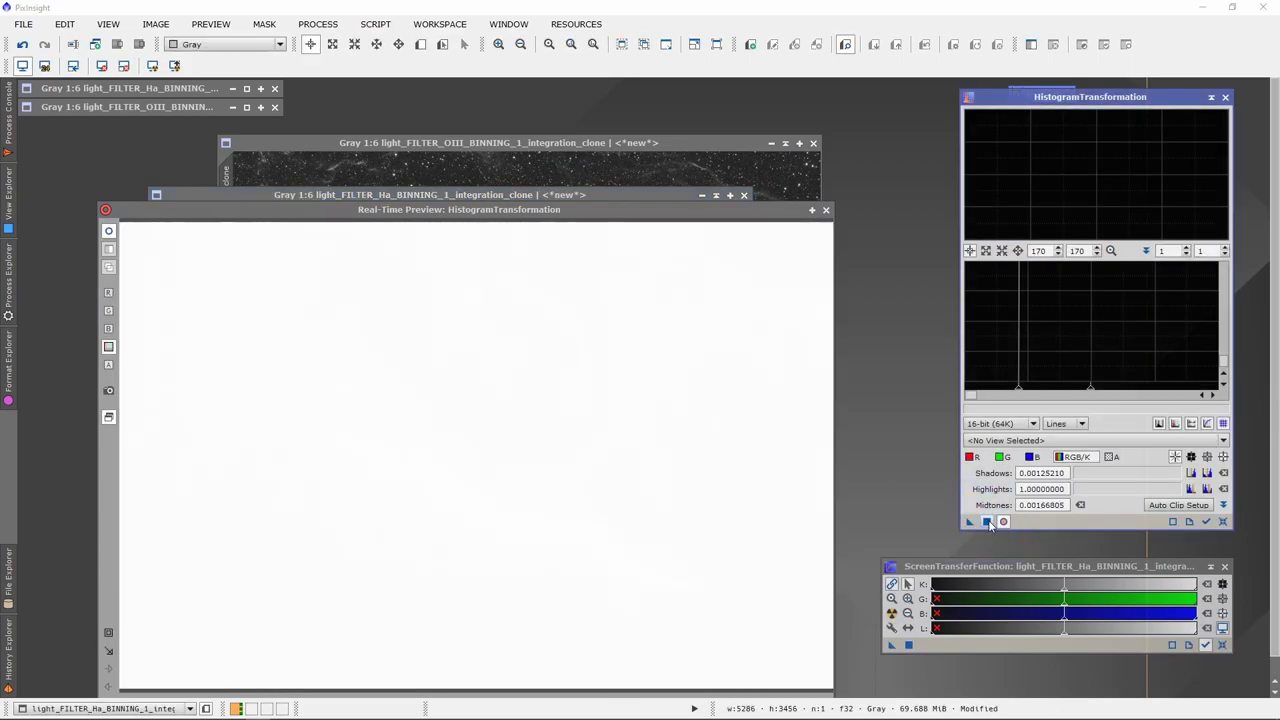
{"action": "left_click", "coordinate": [1222, 645]}
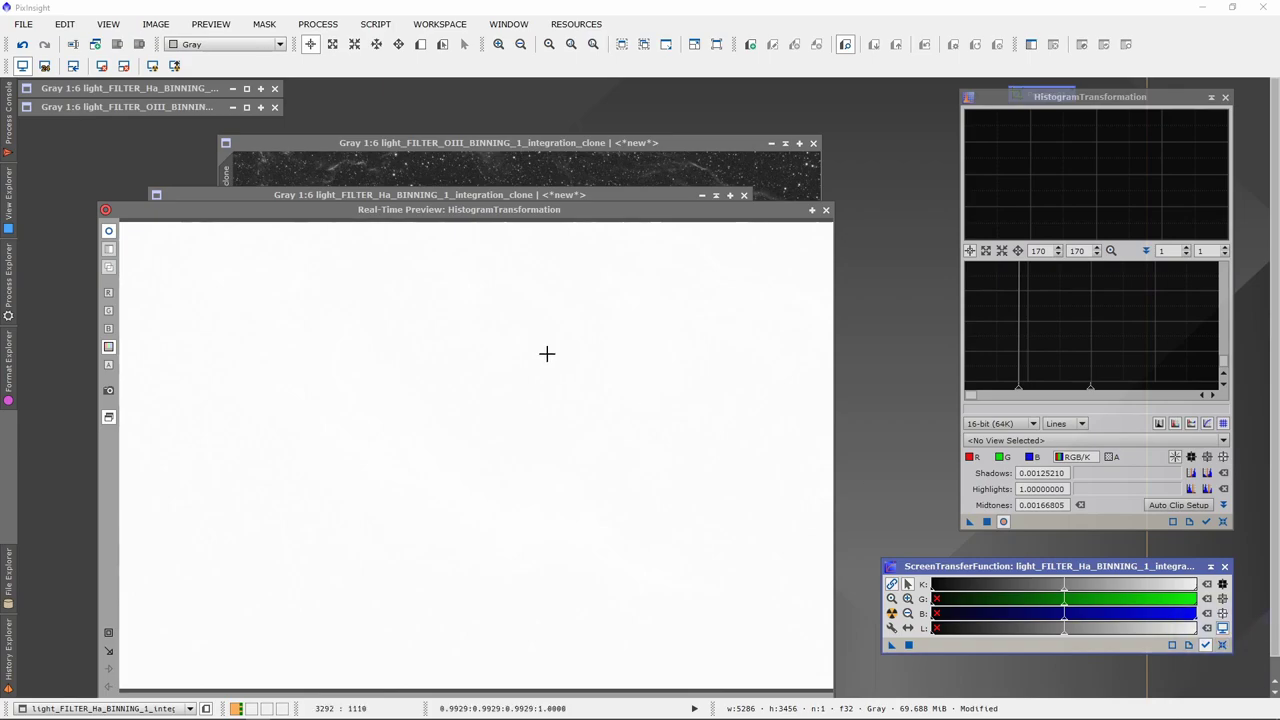
{"action": "left_click", "coordinate": [826, 210]}
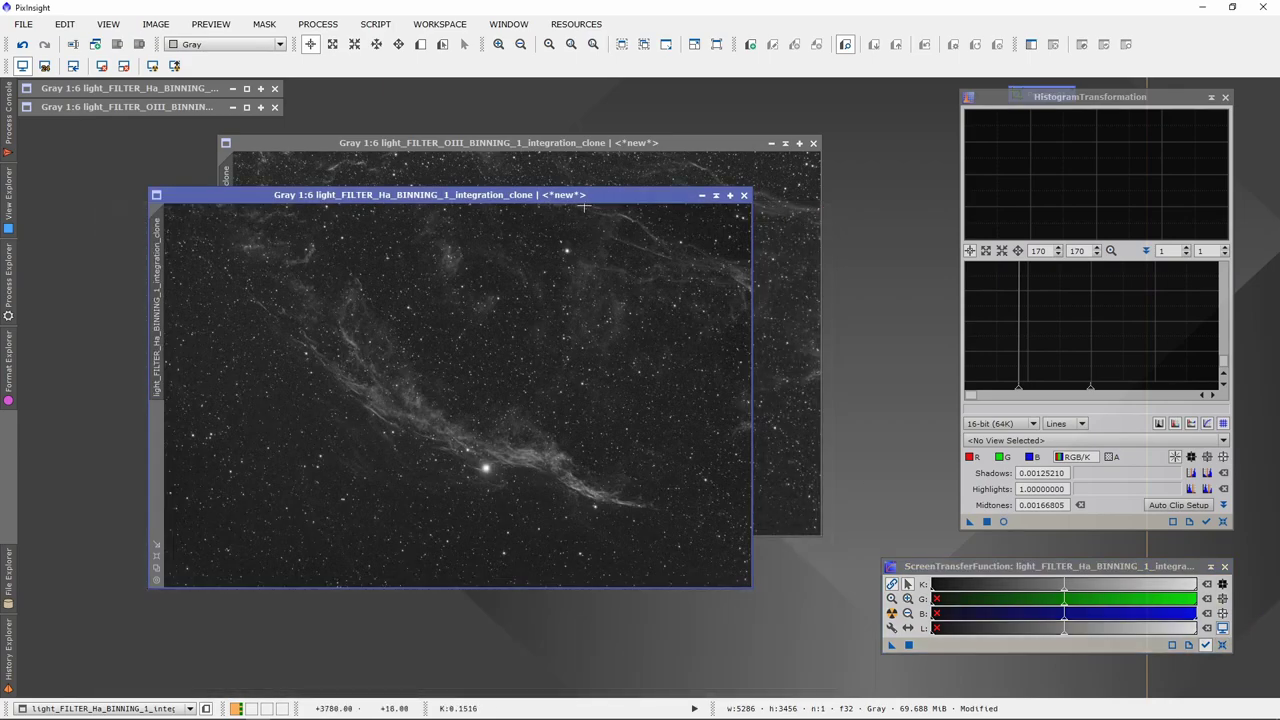
{"action": "left_click_drag", "start_coordinate": [526, 197], "coordinate": [560, 180]}
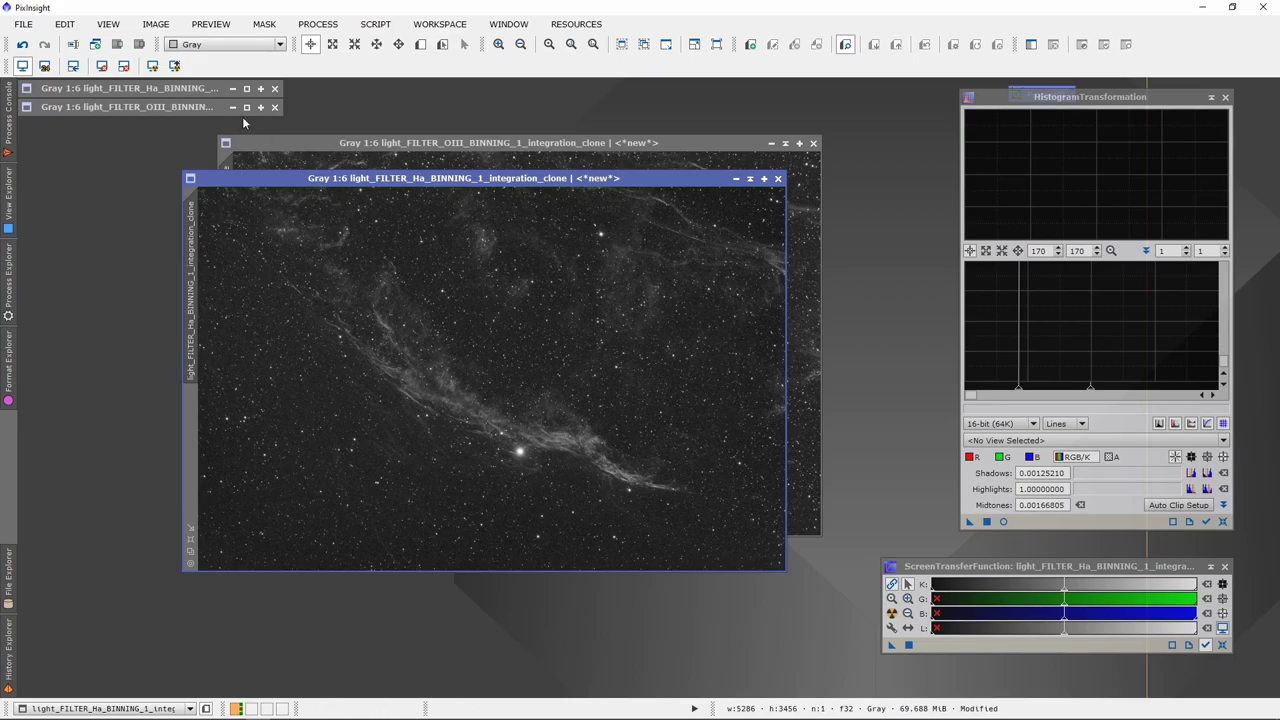
{"action": "left_click", "coordinate": [125, 67]}
Iconize HistogramTransformation below Process01, discard the ScreenTransferFunction icon, and stack the OIII clone over Ha
{"action": "left_click", "coordinate": [1224, 568]}
{"action": "left_click", "coordinate": [1211, 97]}
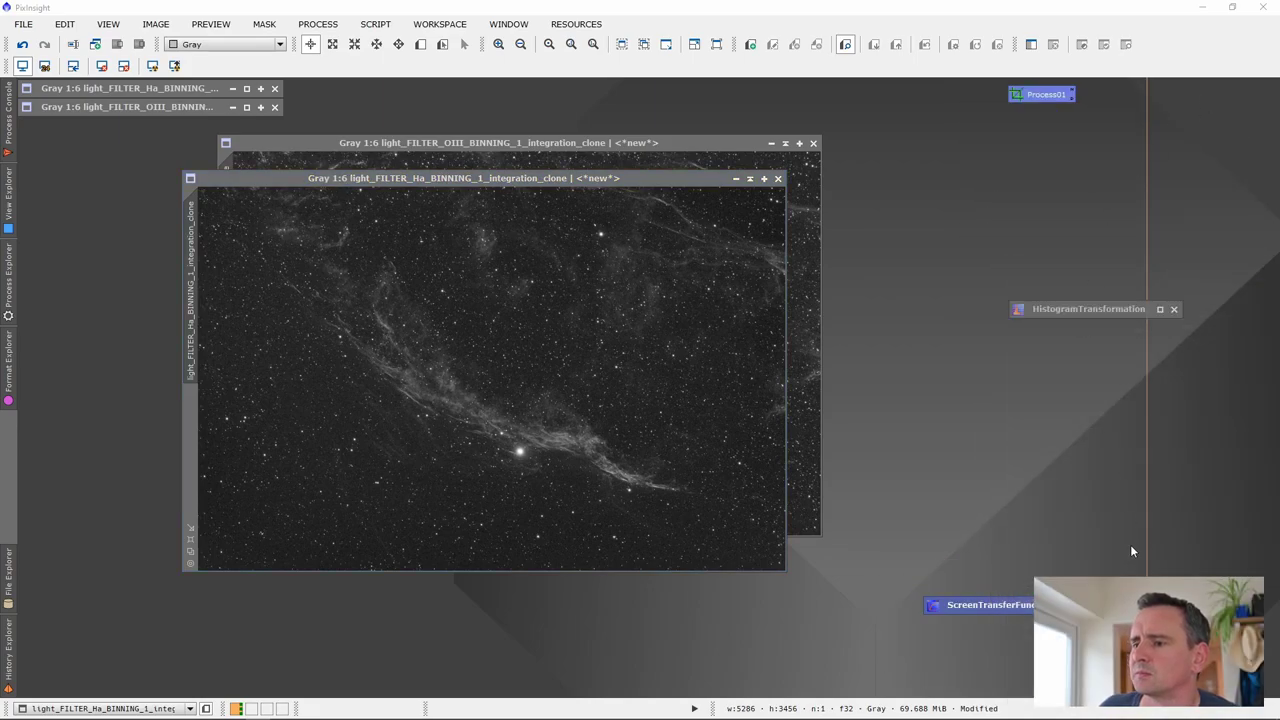
{"action": "left_click_drag", "start_coordinate": [1045, 312], "coordinate": [993, 128]}
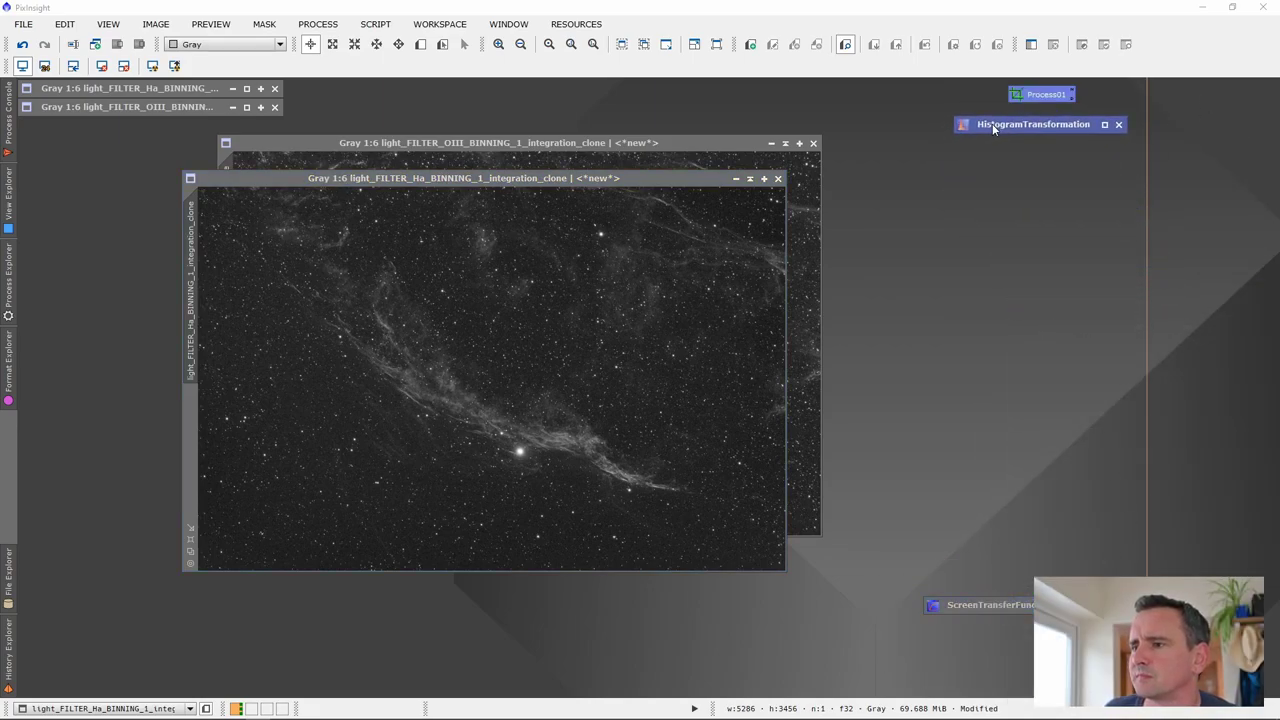
{"action": "left_click_drag", "start_coordinate": [985, 605], "coordinate": [1080, 251]}
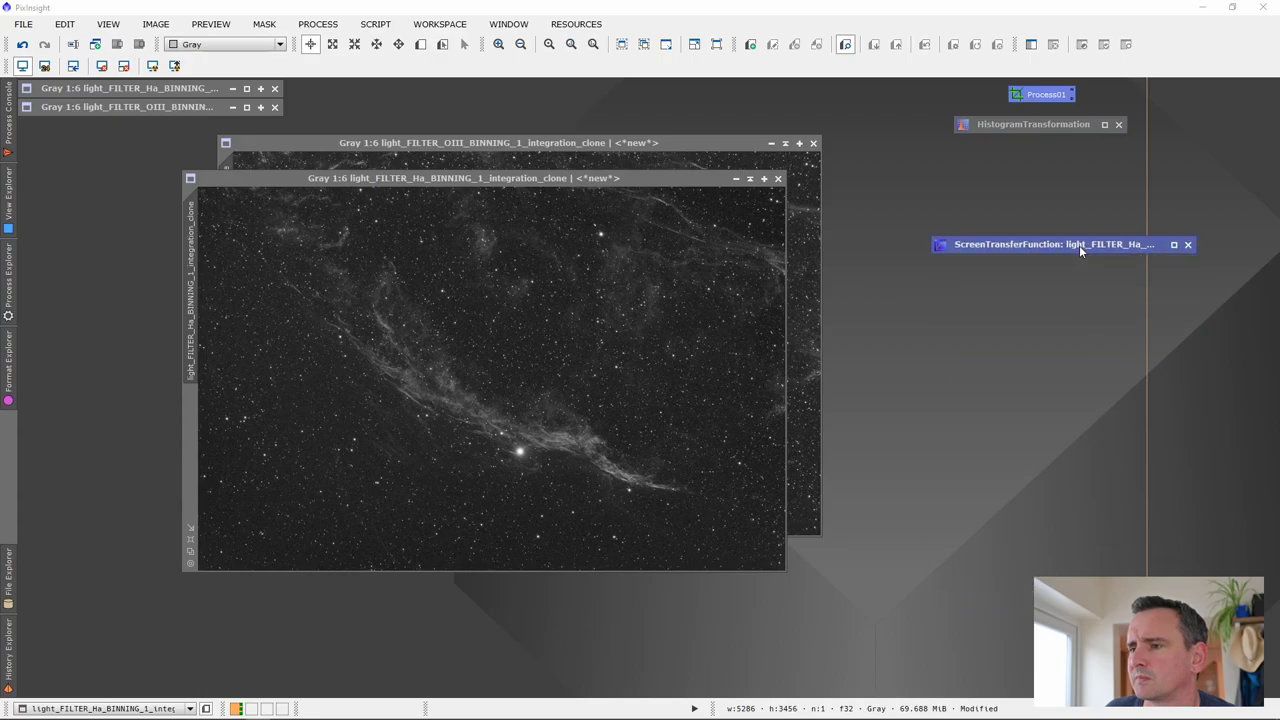
{"action": "left_click", "coordinate": [1188, 245]}
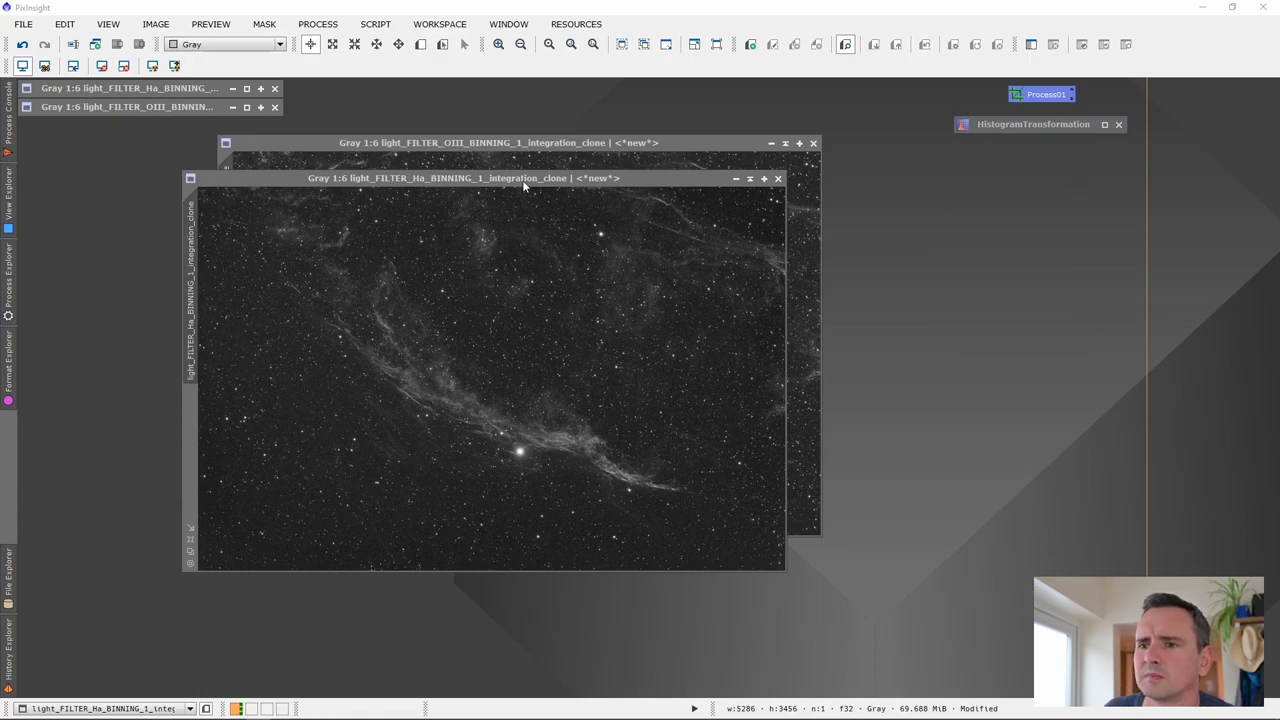
{"action": "left_click_drag", "start_coordinate": [523, 184], "coordinate": [437, 254]}
{"action": "left_click_drag", "start_coordinate": [487, 142], "coordinate": [340, 193]}
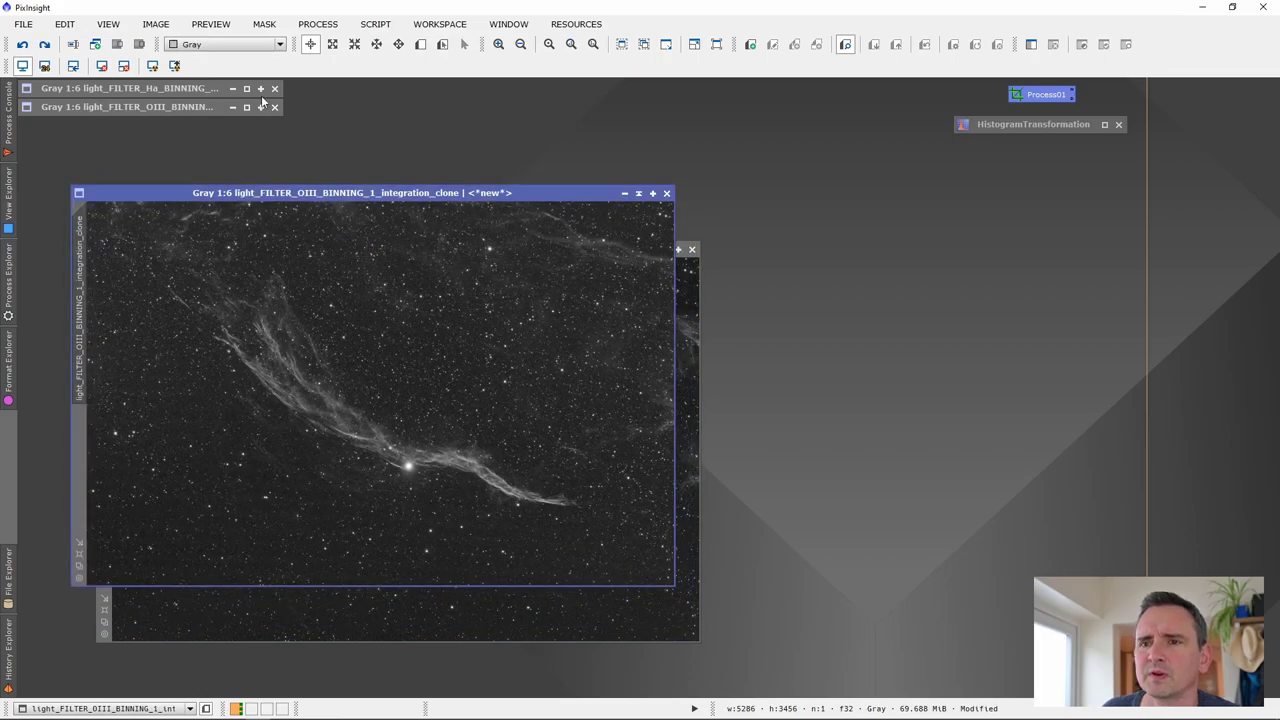
Rotate the OIII and Ha clones 180° with FastRotation, then reposition the Ha clone window
{"action": "left_click", "coordinate": [317, 25]}
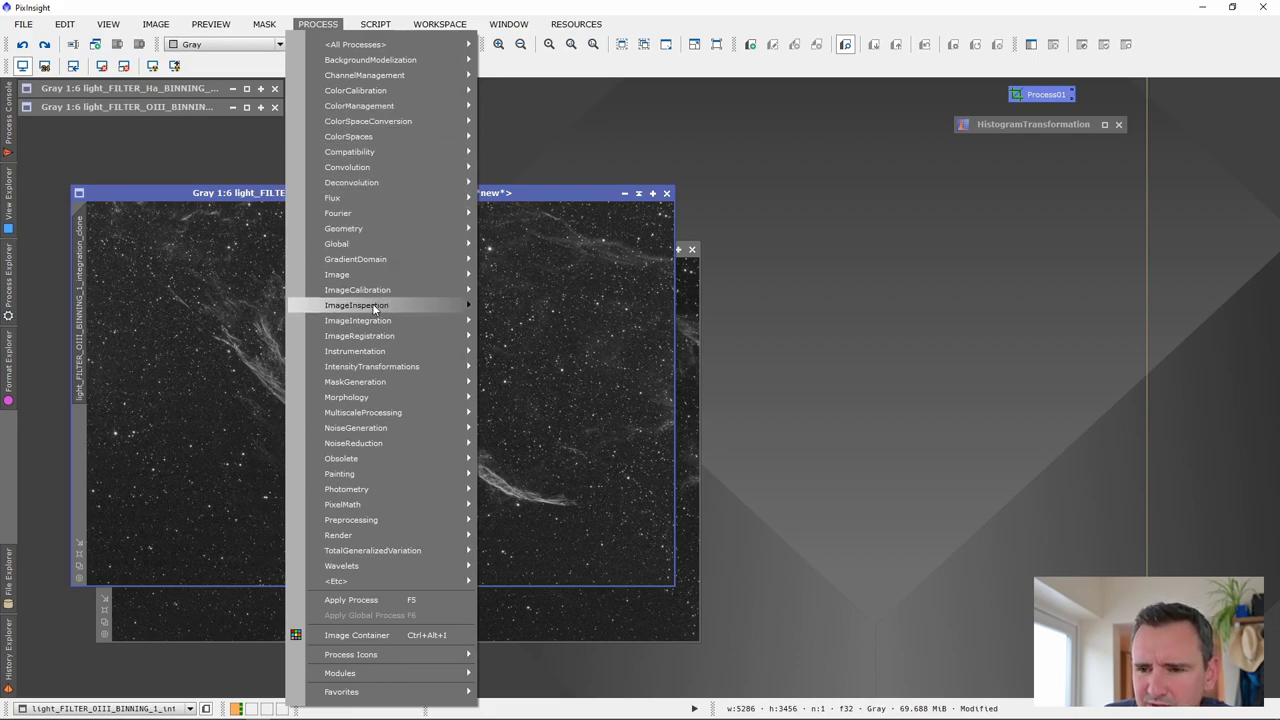
{"action": "mouse_move", "coordinate": [350, 227]}
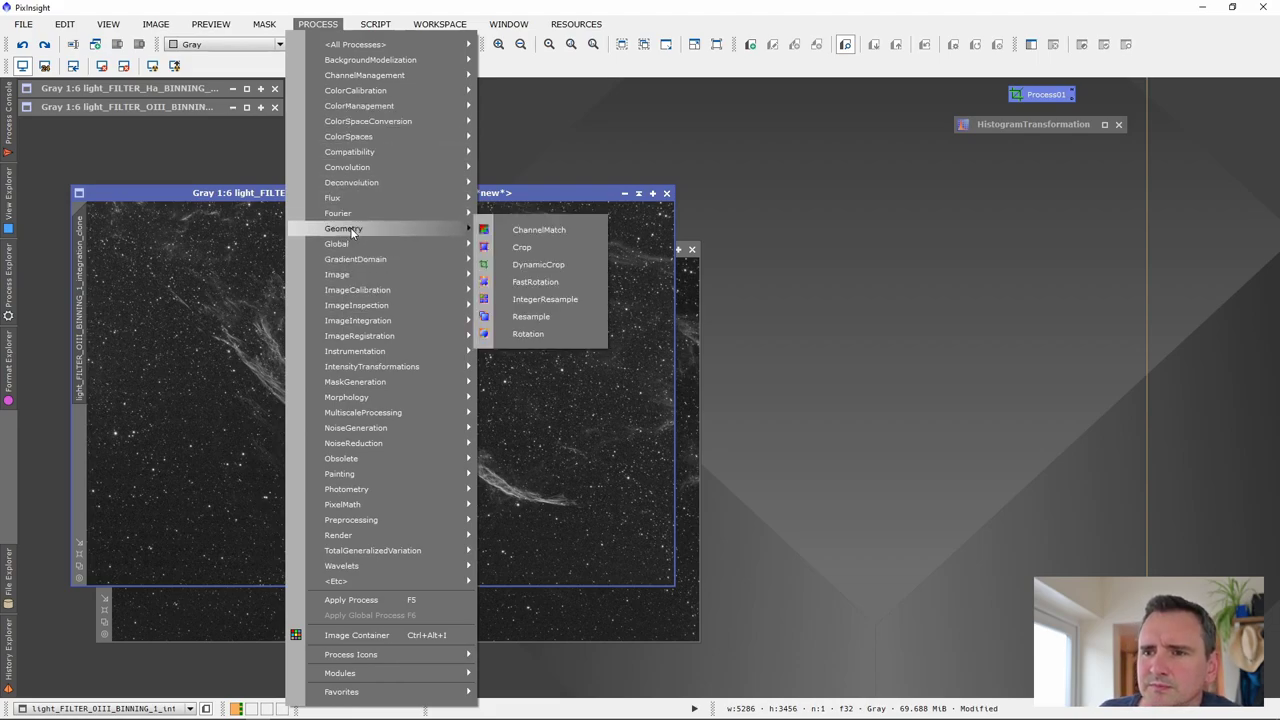
{"action": "left_click", "coordinate": [534, 281]}
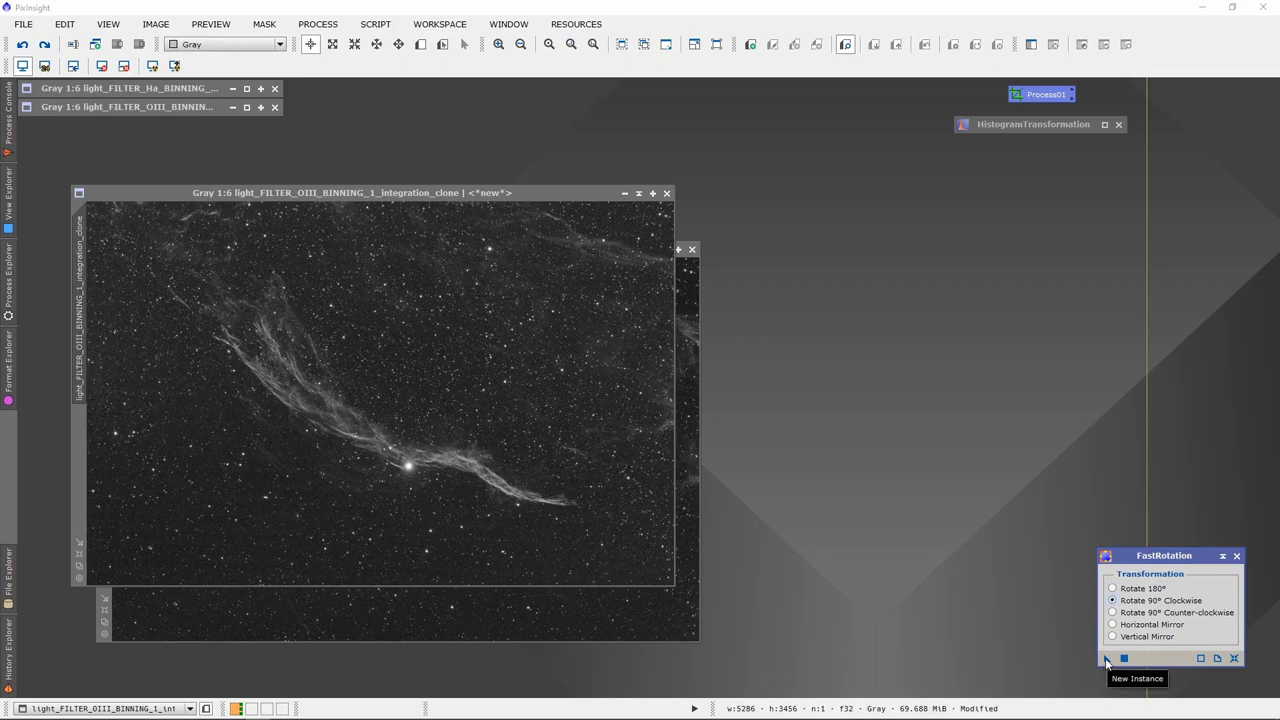
{"action": "left_click", "coordinate": [1112, 588]}
{"action": "left_click_drag", "start_coordinate": [1106, 660], "coordinate": [398, 422]}
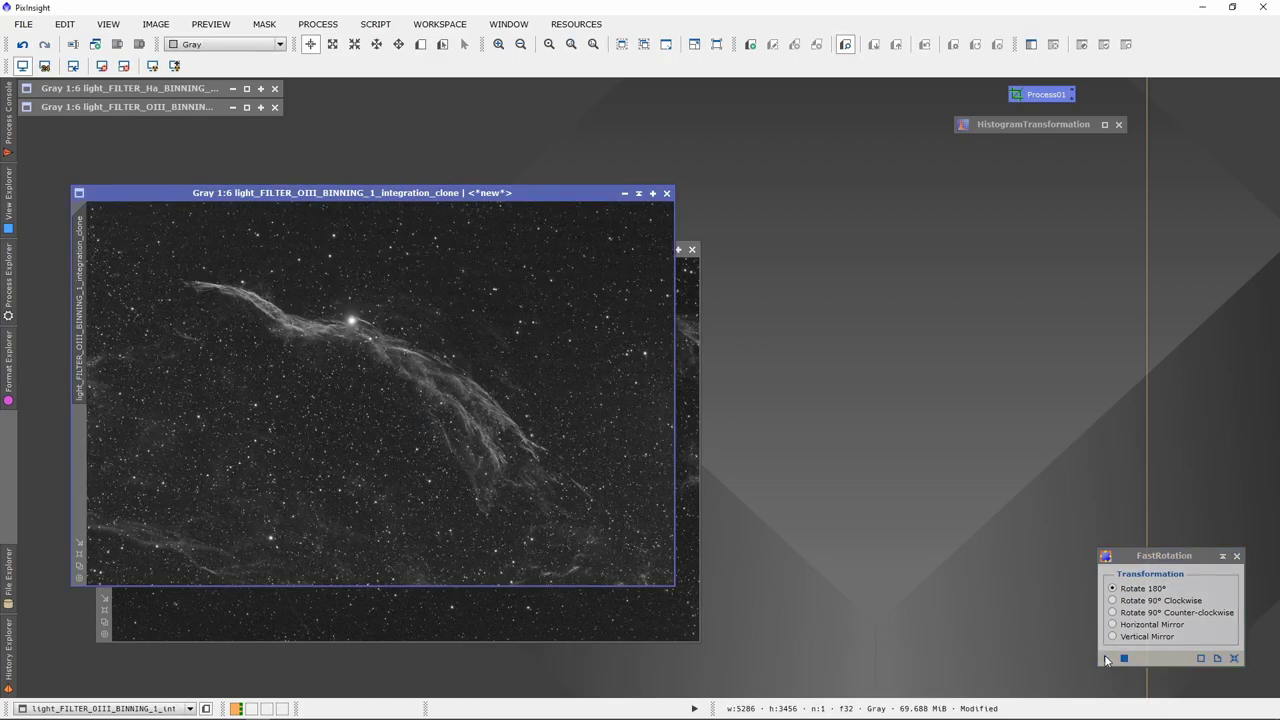
{"action": "left_click_drag", "start_coordinate": [1106, 658], "coordinate": [553, 613]}
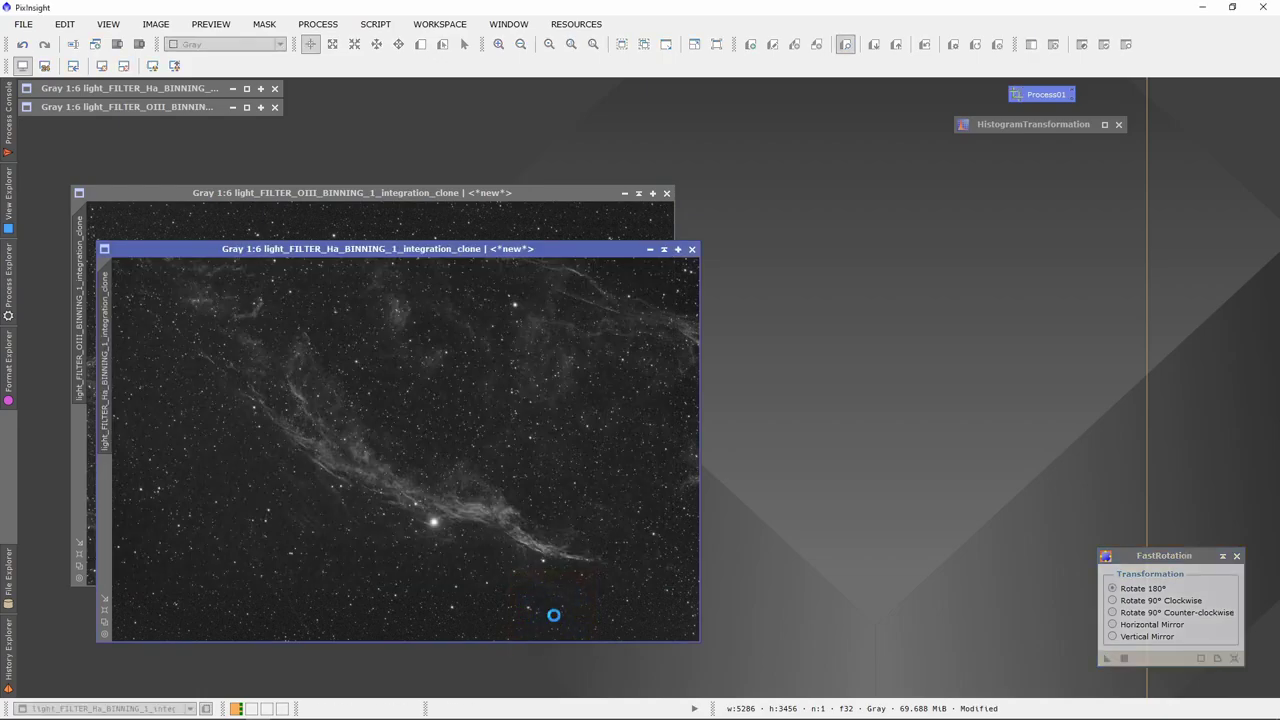
{"action": "left_click_drag", "start_coordinate": [333, 251], "coordinate": [312, 136]}
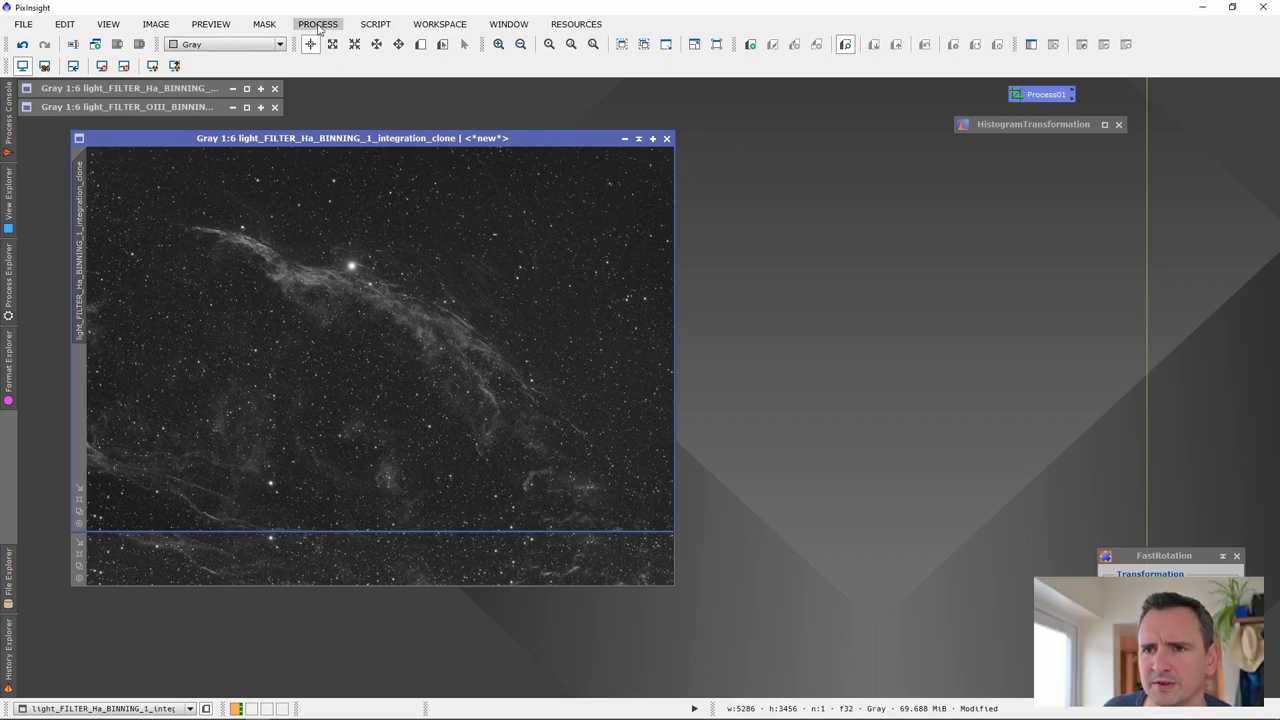
Open LRGBCombination with the L channel unchecked, then bring the OIII clone window forward
{"action": "left_click", "coordinate": [318, 24]}
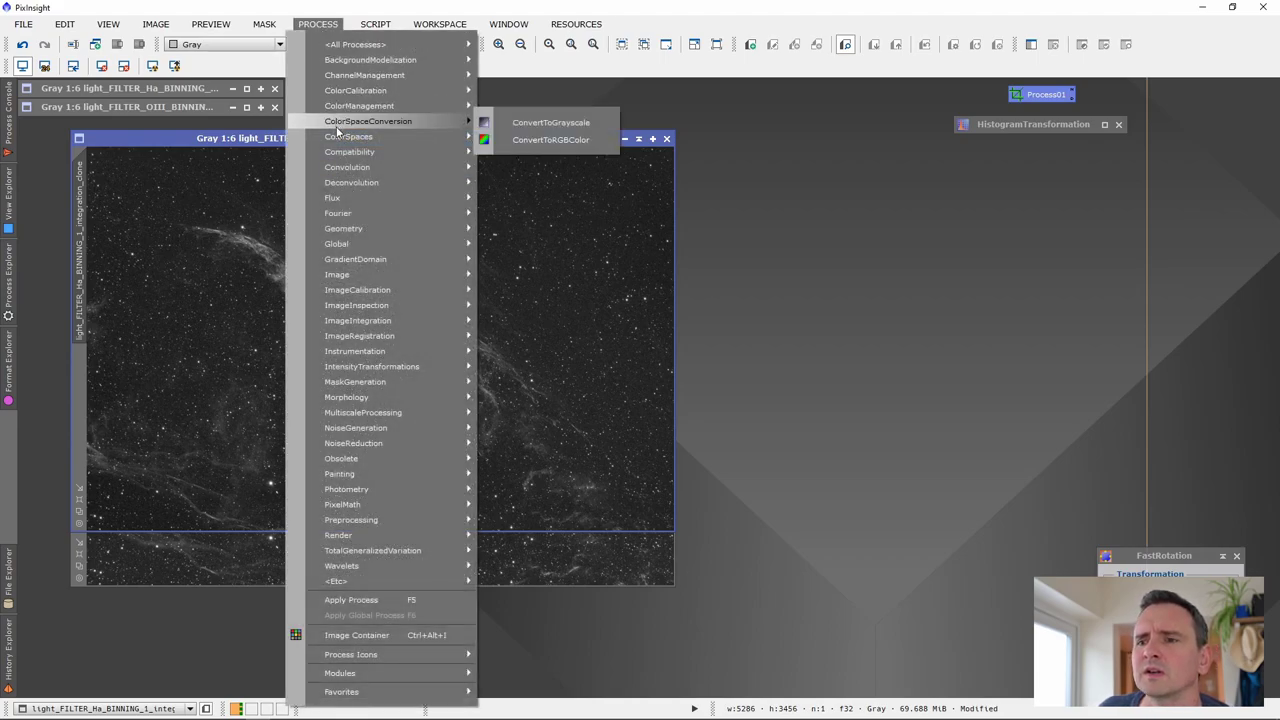
{"action": "mouse_move", "coordinate": [338, 140]}
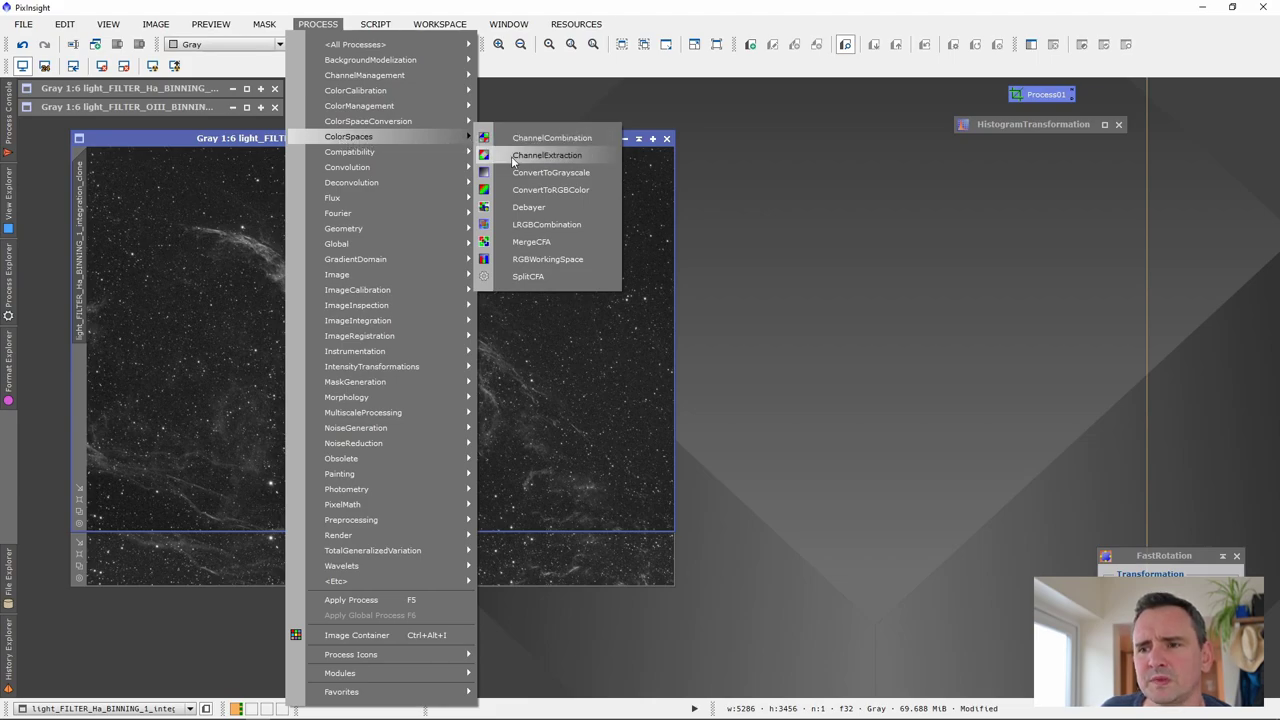
{"action": "left_click", "coordinate": [526, 228]}
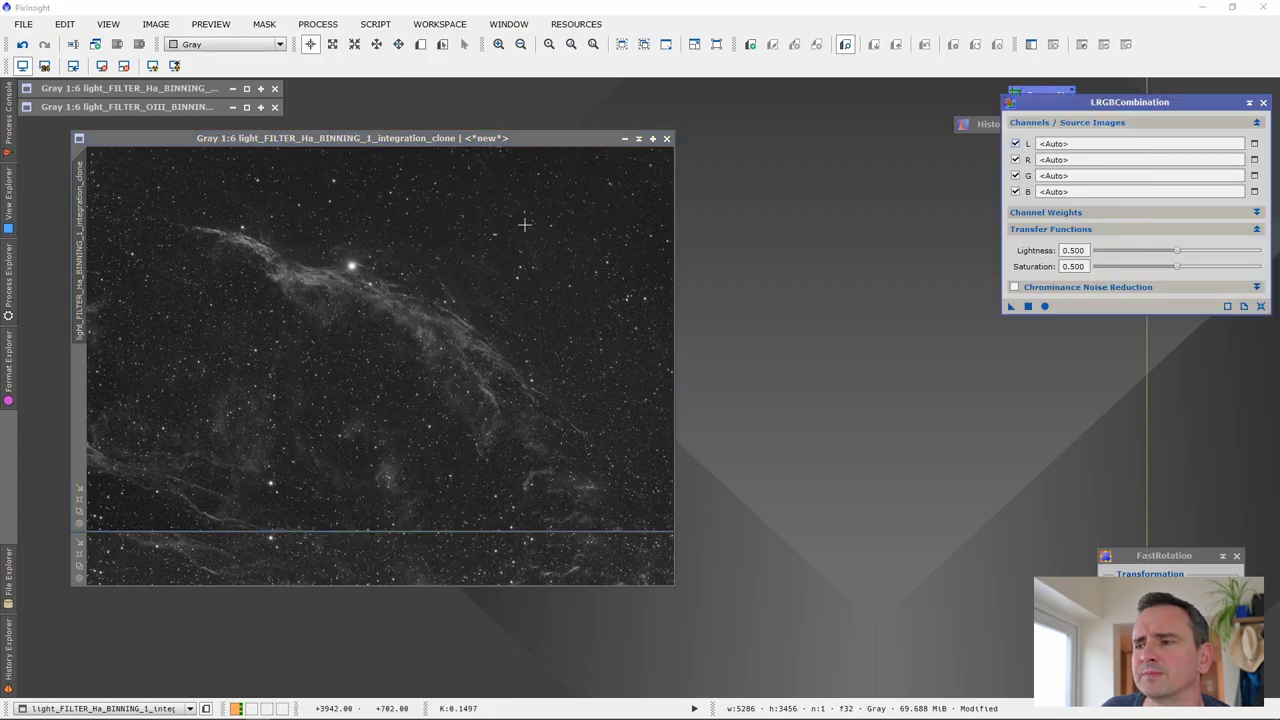
{"action": "left_click_drag", "start_coordinate": [1135, 108], "coordinate": [1061, 160]}
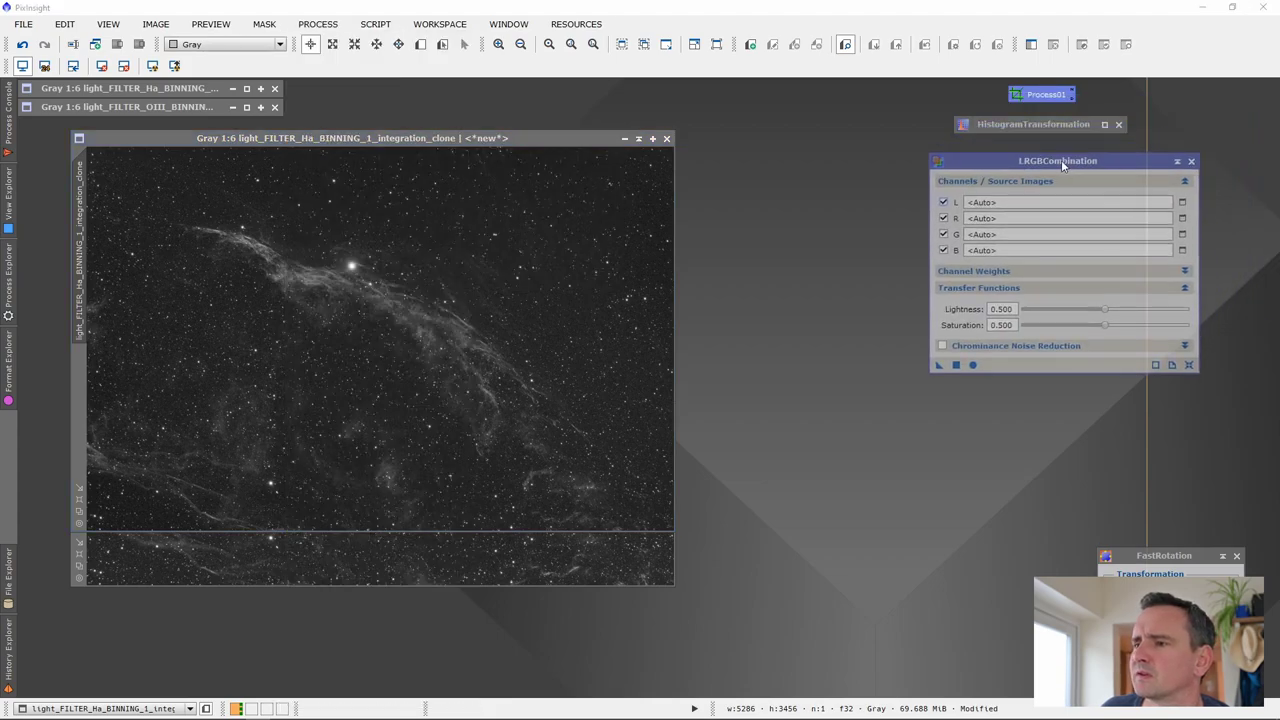
{"action": "left_click", "coordinate": [943, 203]}
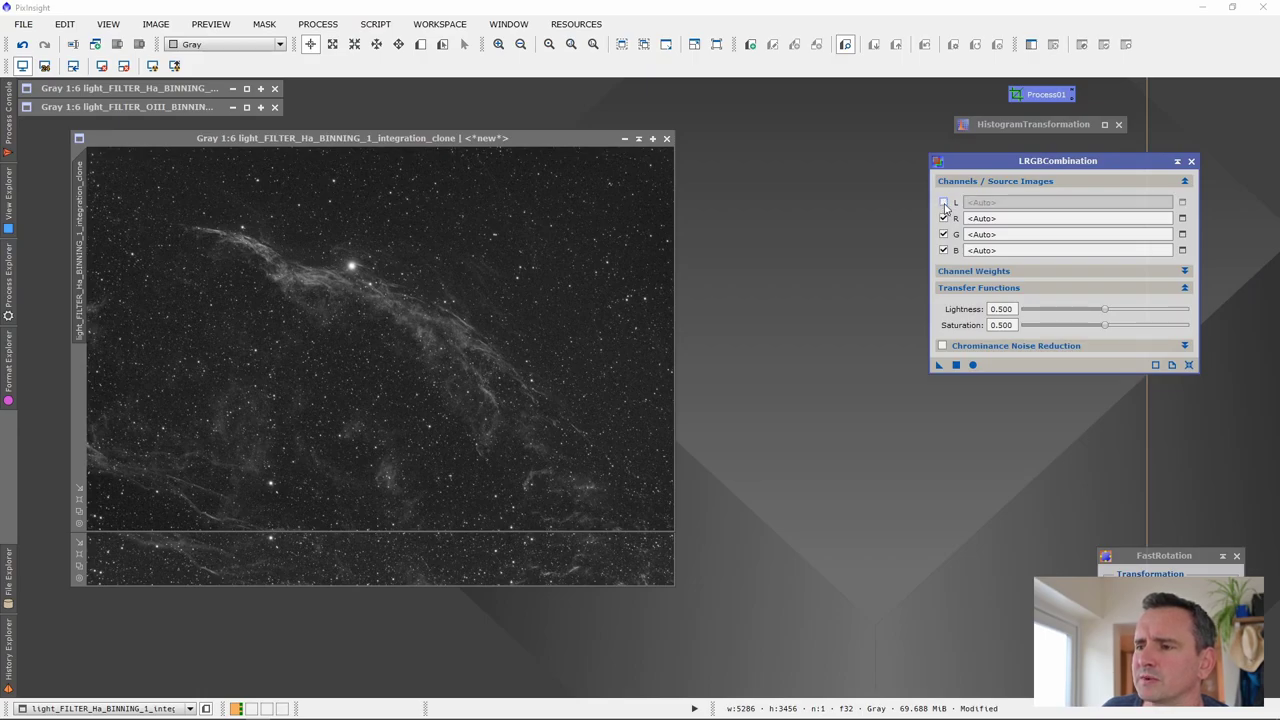
{"action": "left_click_drag", "start_coordinate": [428, 140], "coordinate": [438, 233]}
{"action": "left_click", "coordinate": [456, 141]}
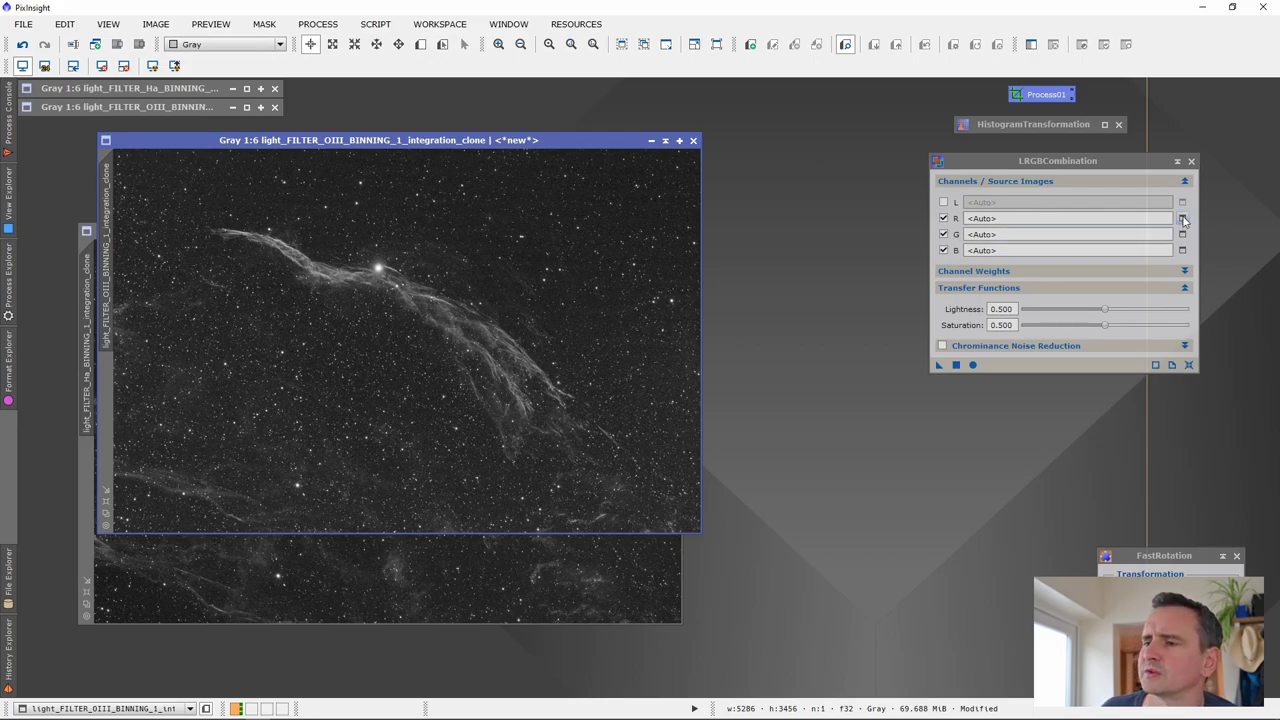
Assign the Ha clone as the red (R) channel source
{"action": "left_click", "coordinate": [1183, 220]}
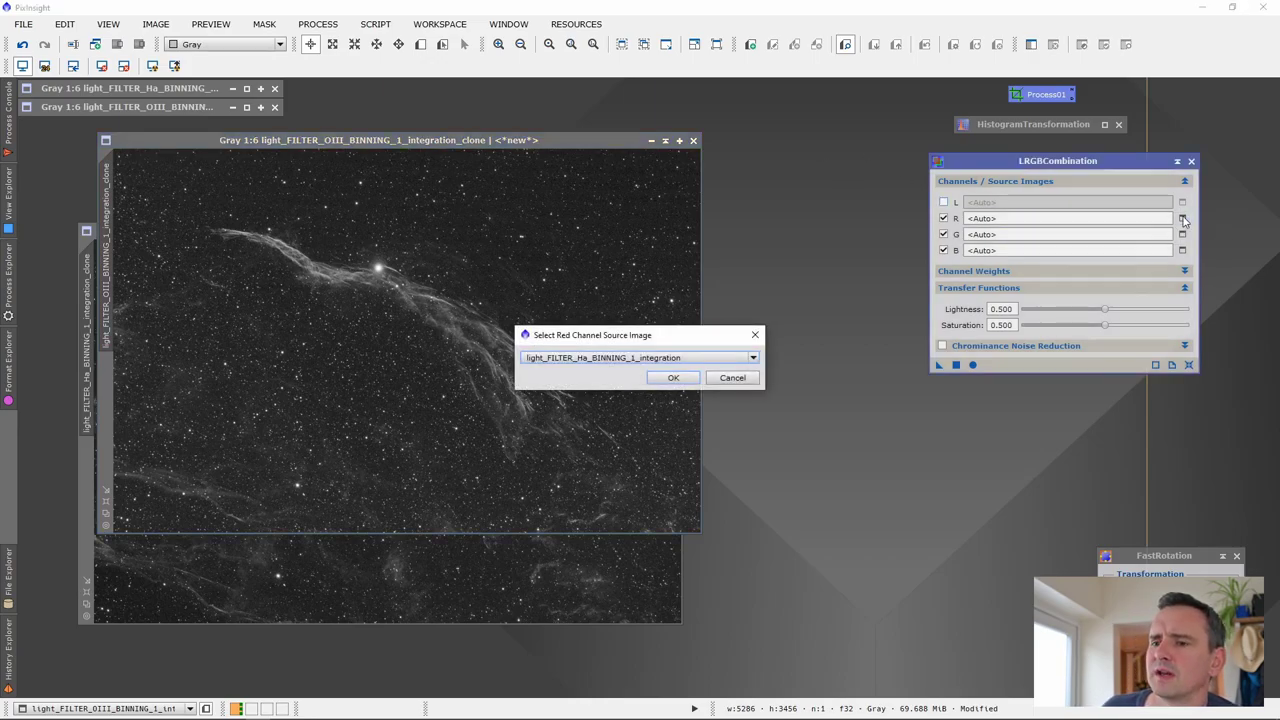
{"action": "left_click", "coordinate": [753, 358]}
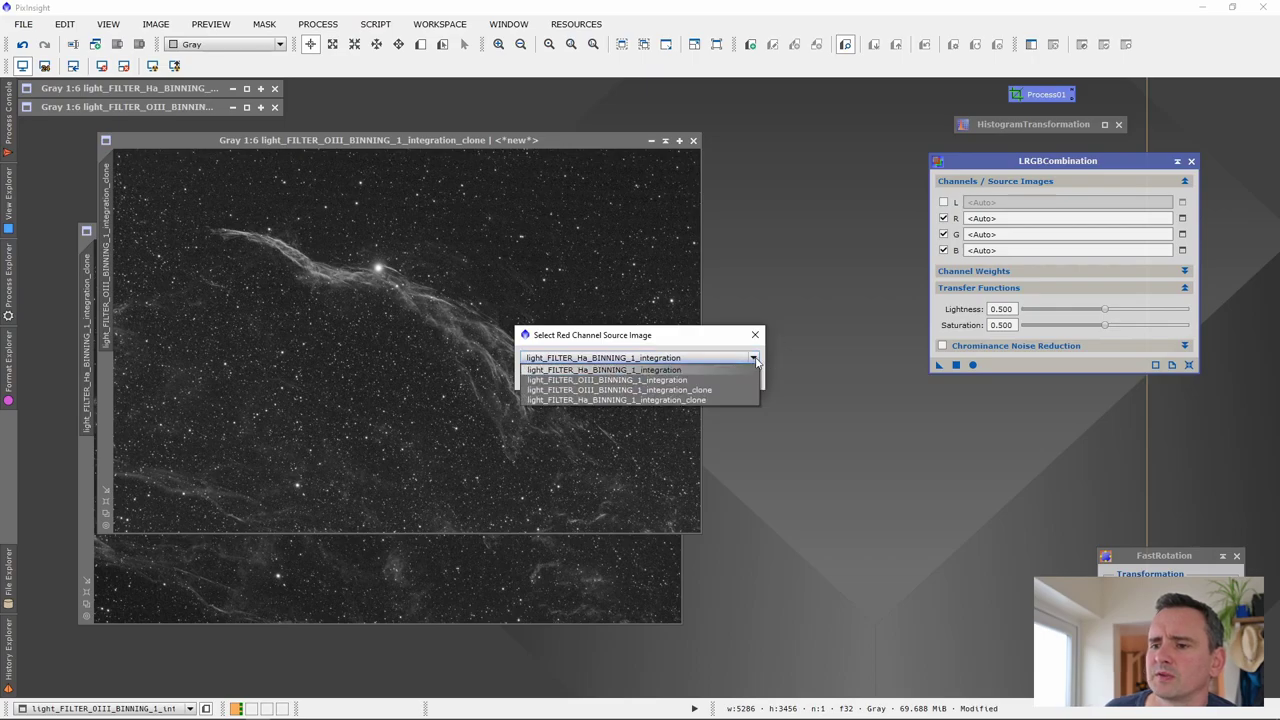
{"action": "left_click", "coordinate": [594, 400]}
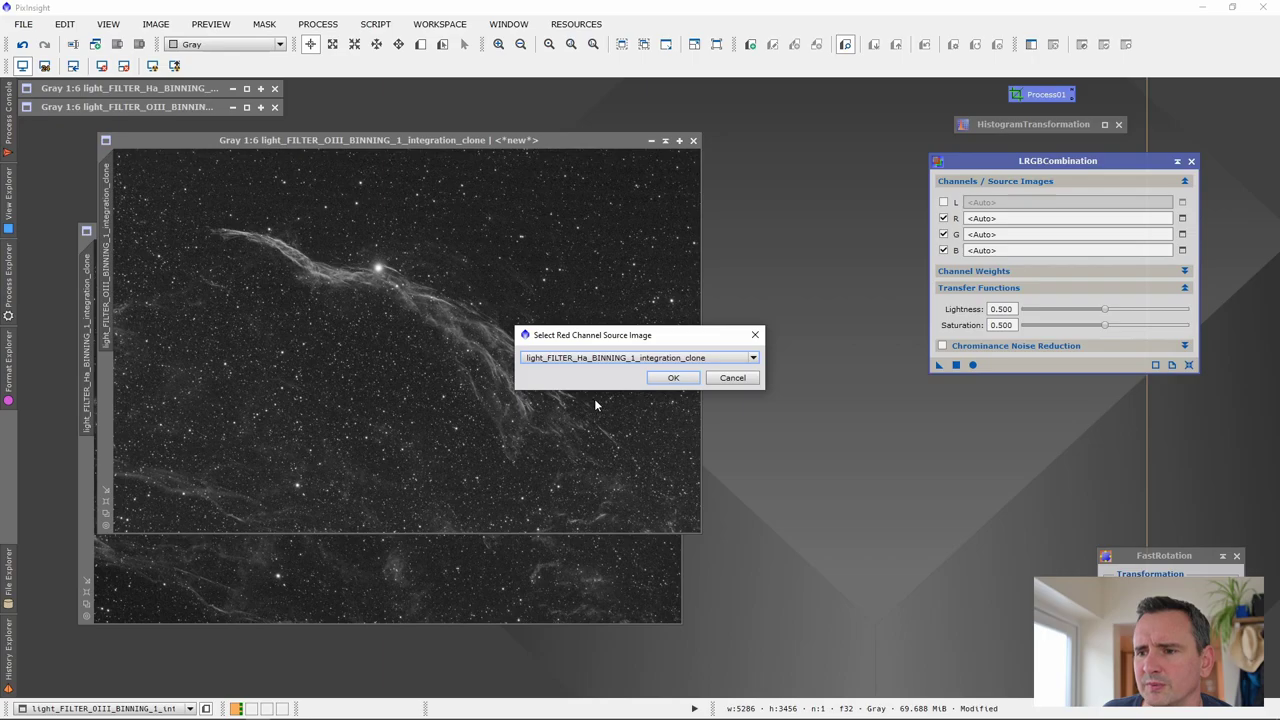
{"action": "left_click", "coordinate": [674, 378]}
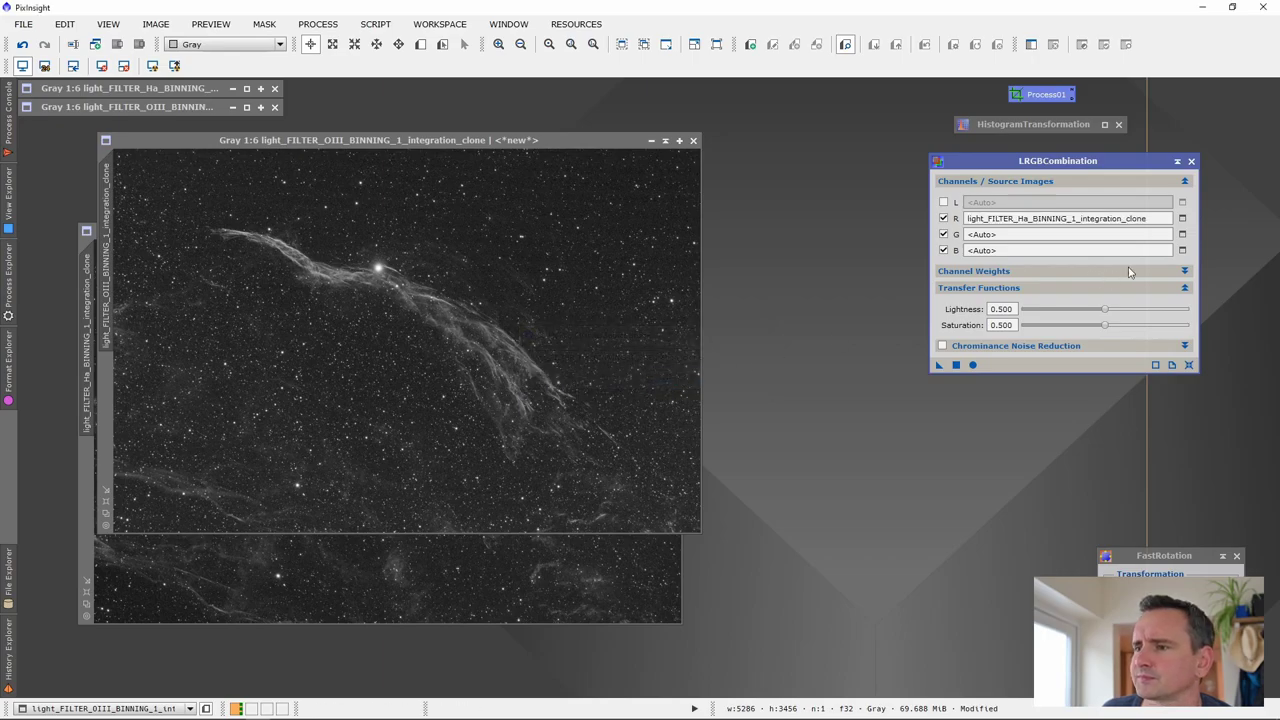
Assign the OIII clone as the source for both the green and blue channels
{"action": "left_click", "coordinate": [1182, 234]}
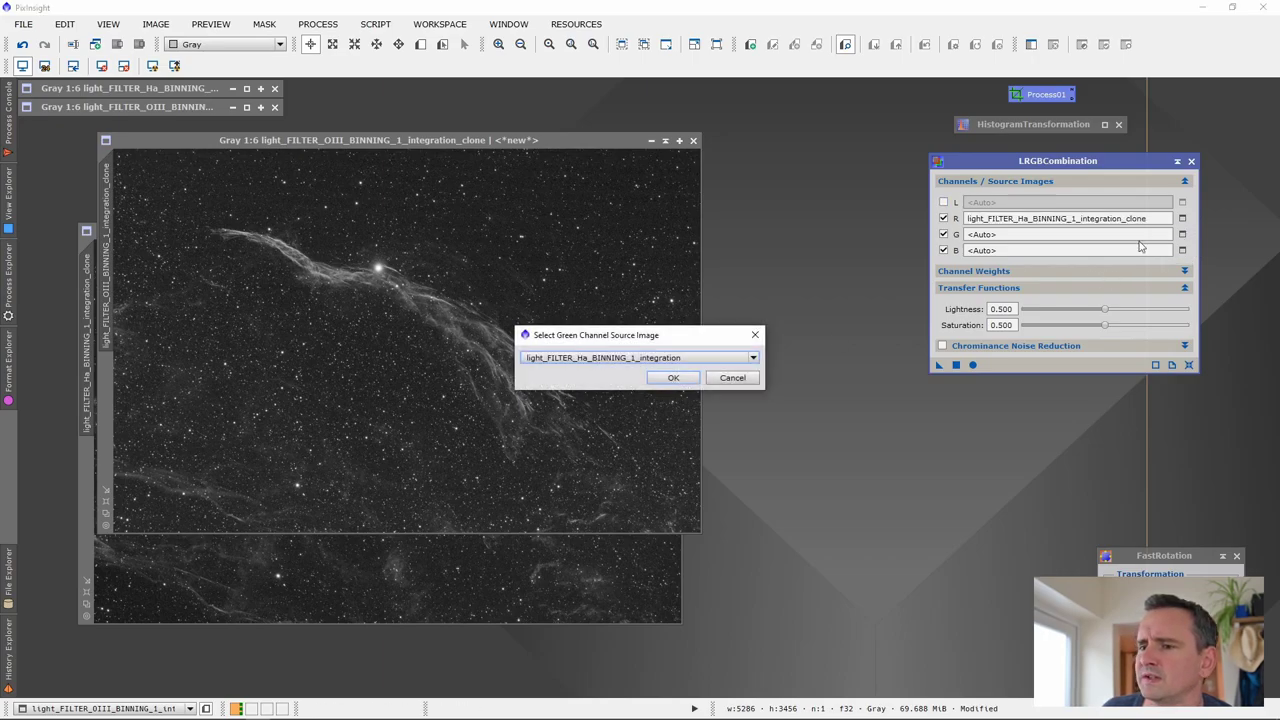
{"action": "left_click", "coordinate": [660, 358]}
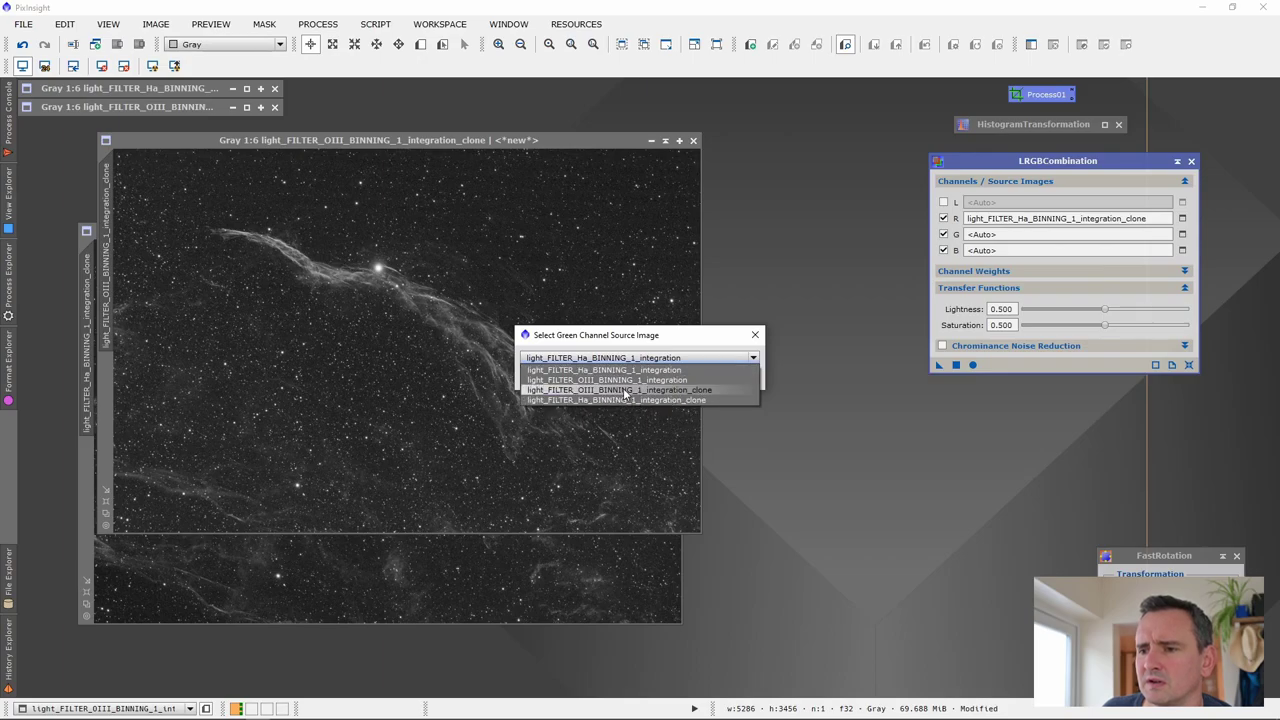
{"action": "left_click", "coordinate": [624, 393]}
{"action": "left_click", "coordinate": [679, 383]}
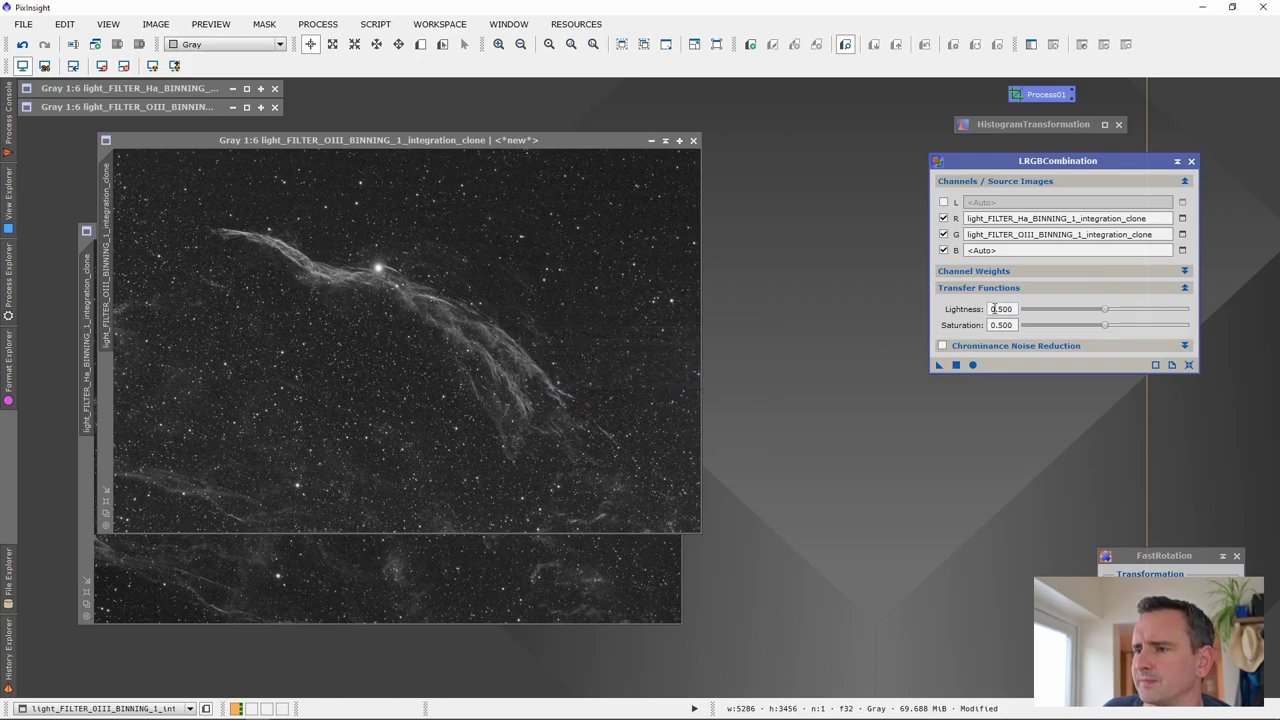
{"action": "left_click", "coordinate": [1182, 251]}
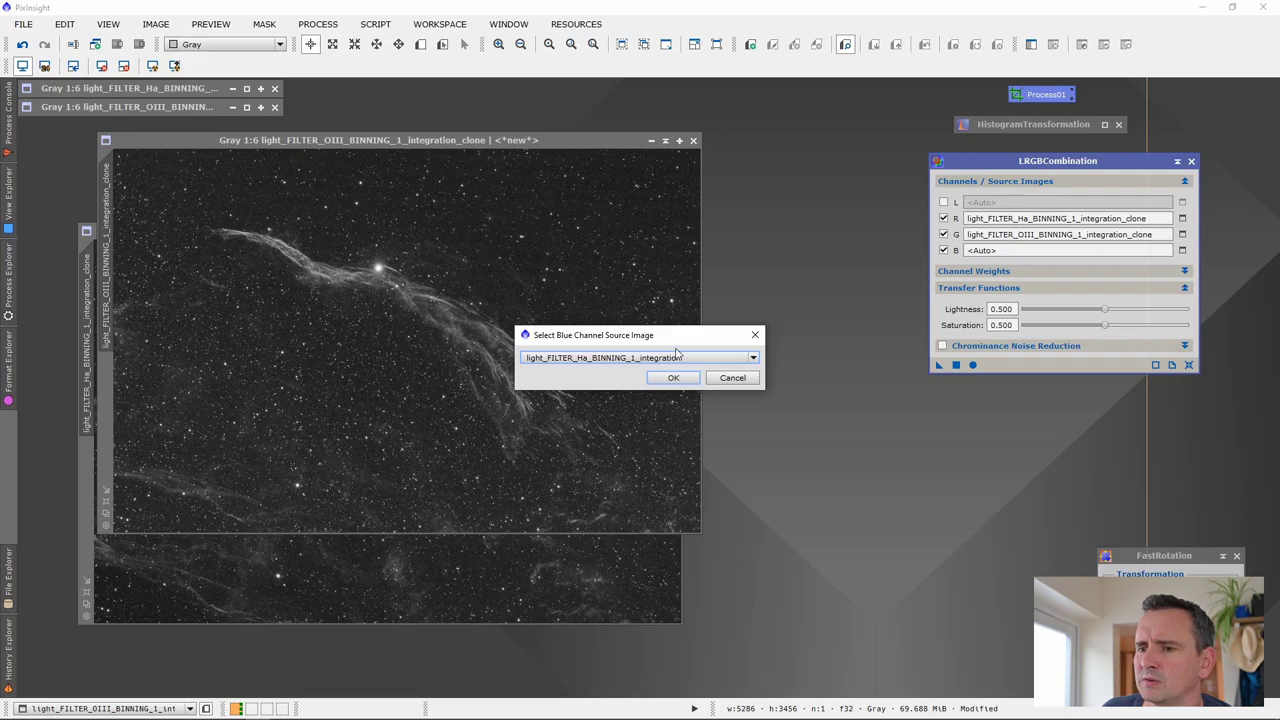
{"action": "left_click", "coordinate": [610, 357]}
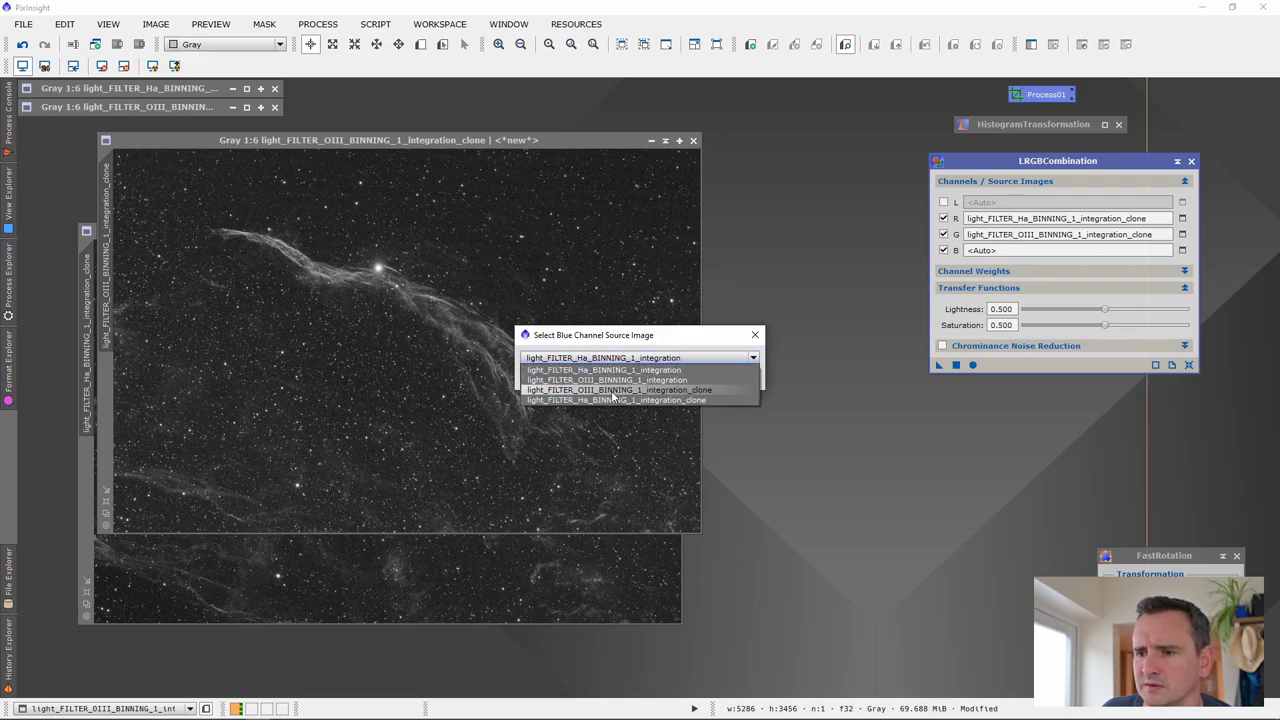
{"action": "left_click", "coordinate": [613, 390]}
{"action": "left_click", "coordinate": [673, 378]}
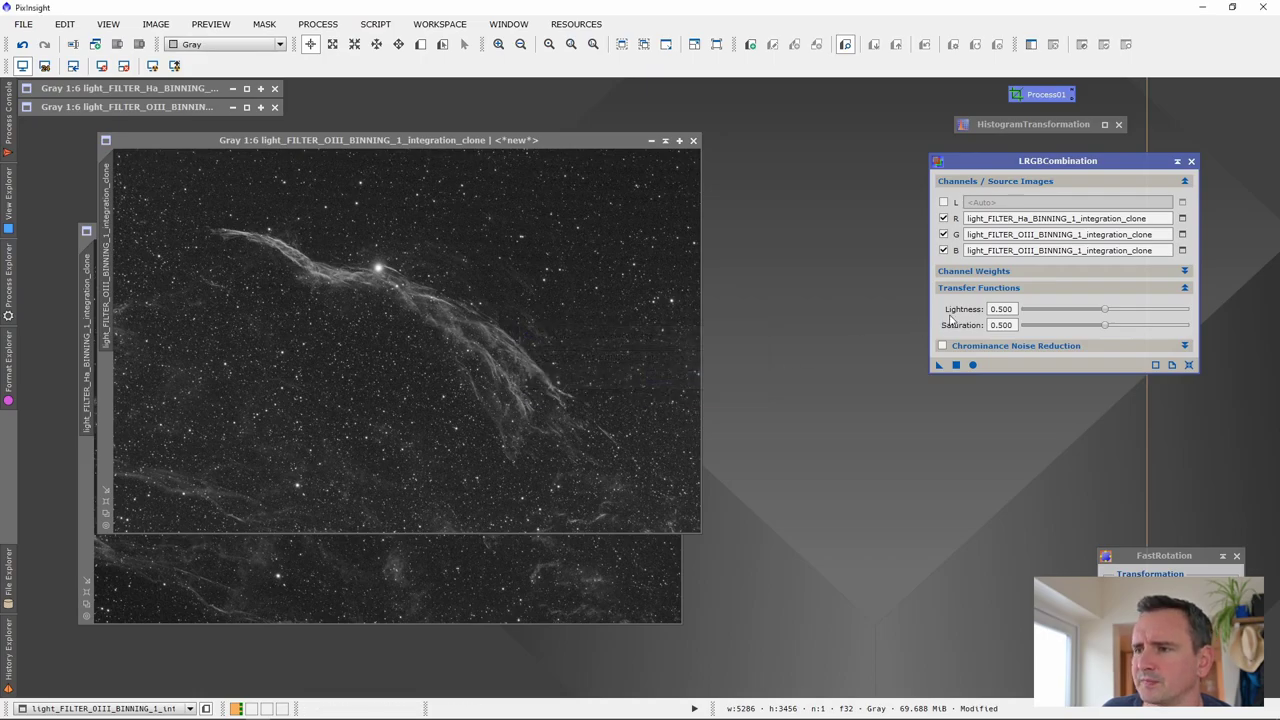
Apply the combination globally to create Image09, then iconize the grey Ha and OIII clones
{"action": "left_click", "coordinate": [972, 366]}
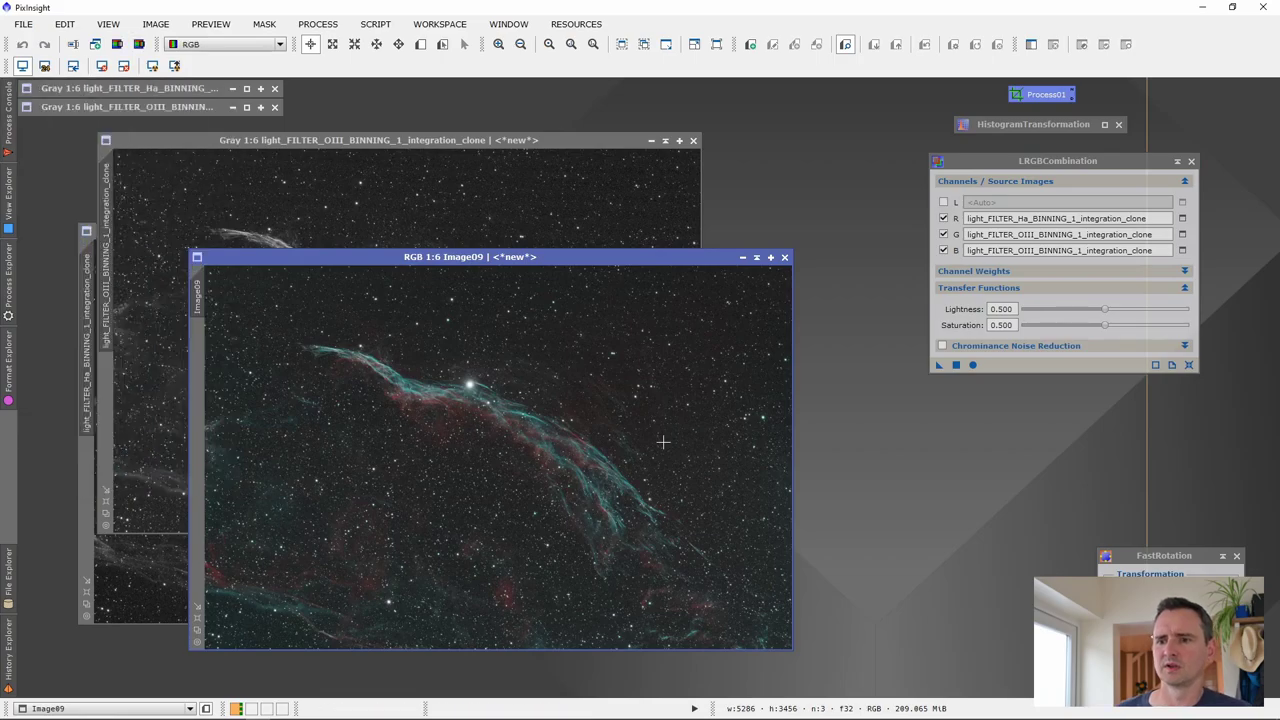
{"action": "left_click", "coordinate": [665, 140]}
{"action": "left_click", "coordinate": [645, 231]}
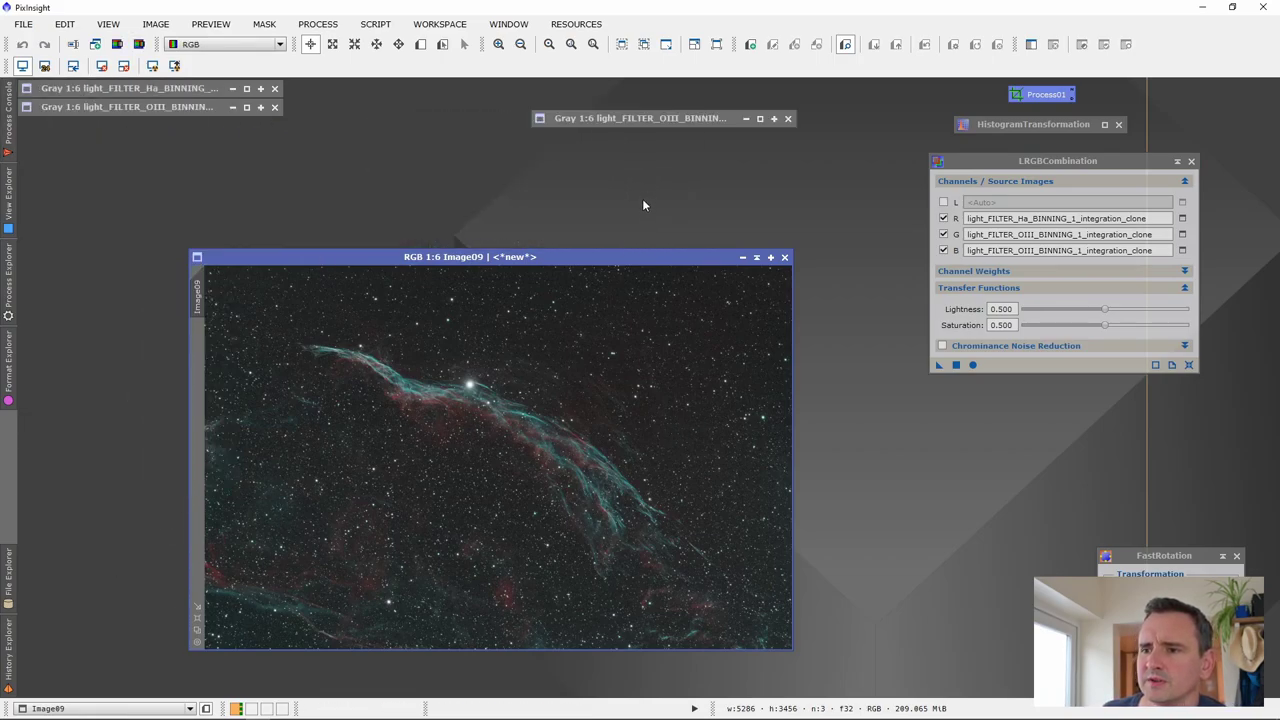
Move the Image09 window higher, enlarge its view, and shift it up and left
{"action": "left_click_drag", "start_coordinate": [580, 256], "coordinate": [594, 171]}
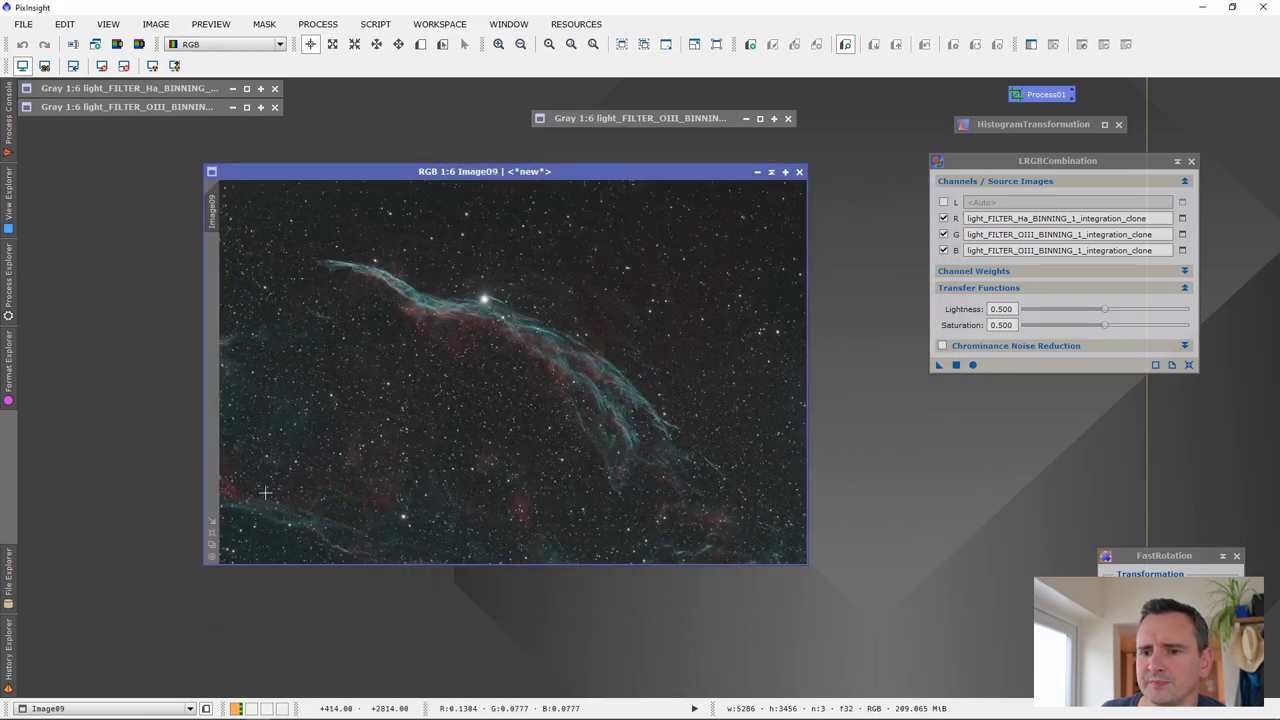
{"action": "scroll", "coordinate": [212, 537], "scroll_direction": "up", "scroll_amount": 2}
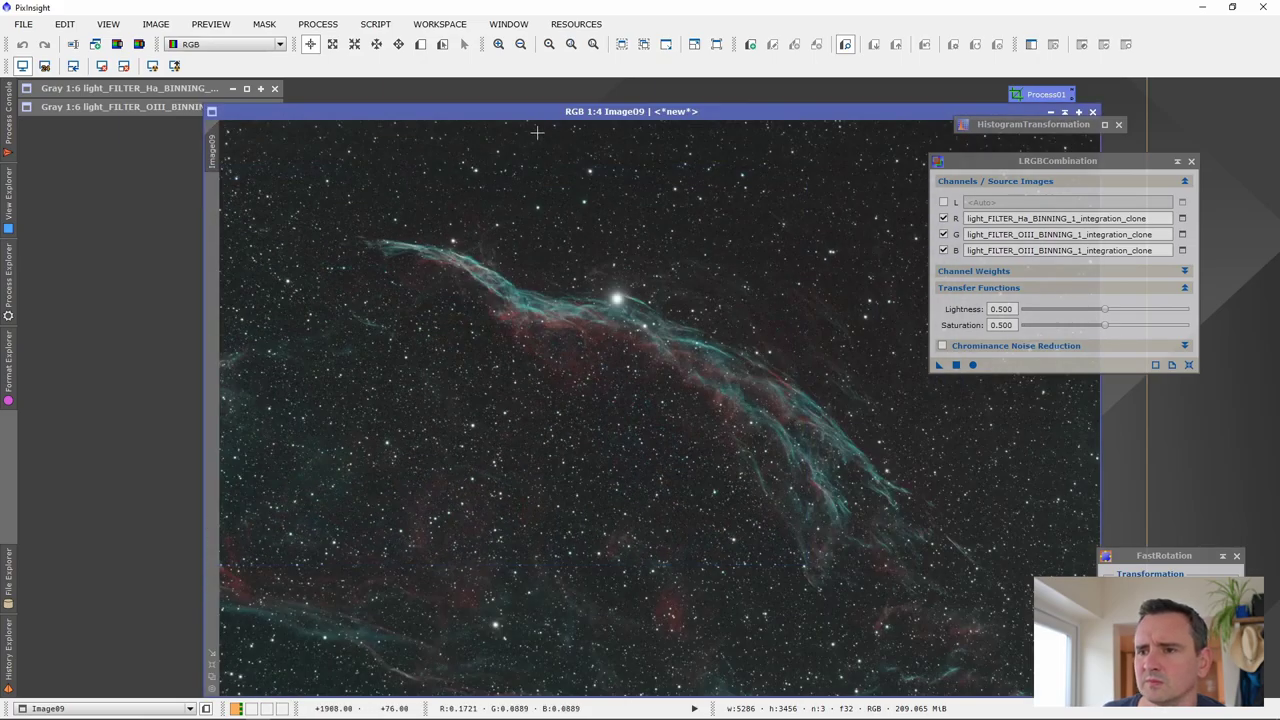
{"action": "left_click_drag", "start_coordinate": [554, 114], "coordinate": [389, 99]}
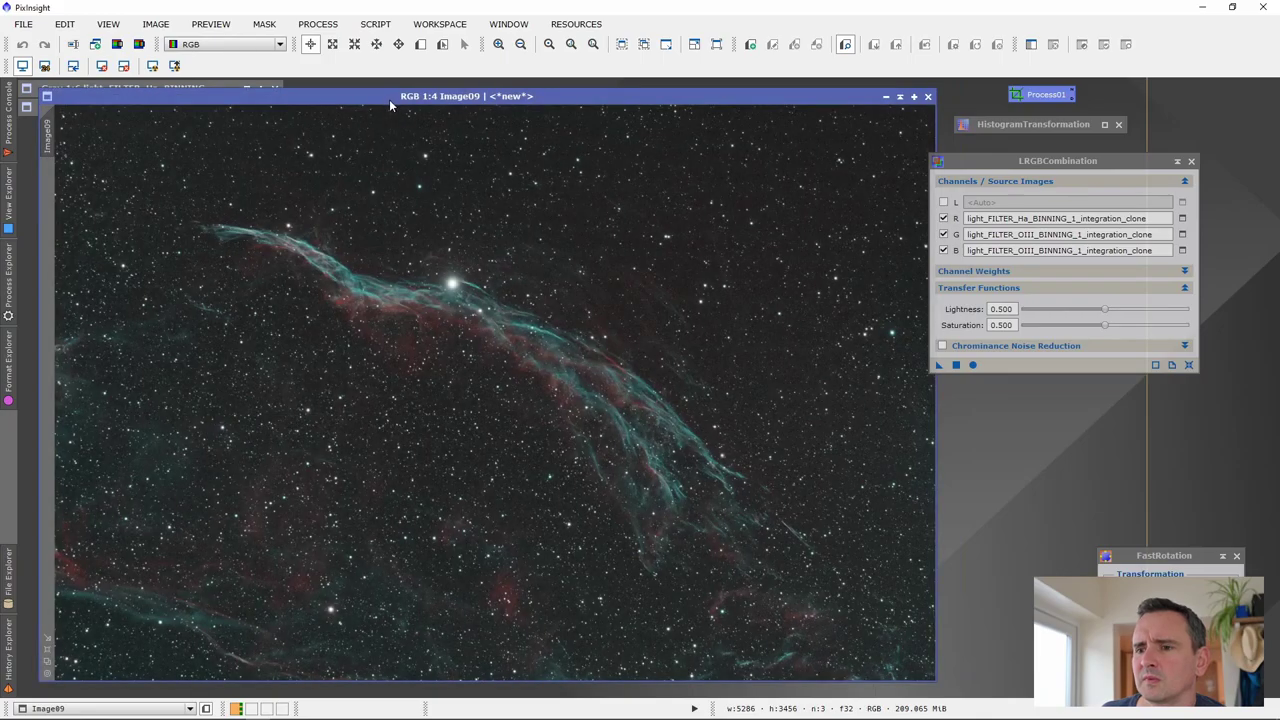